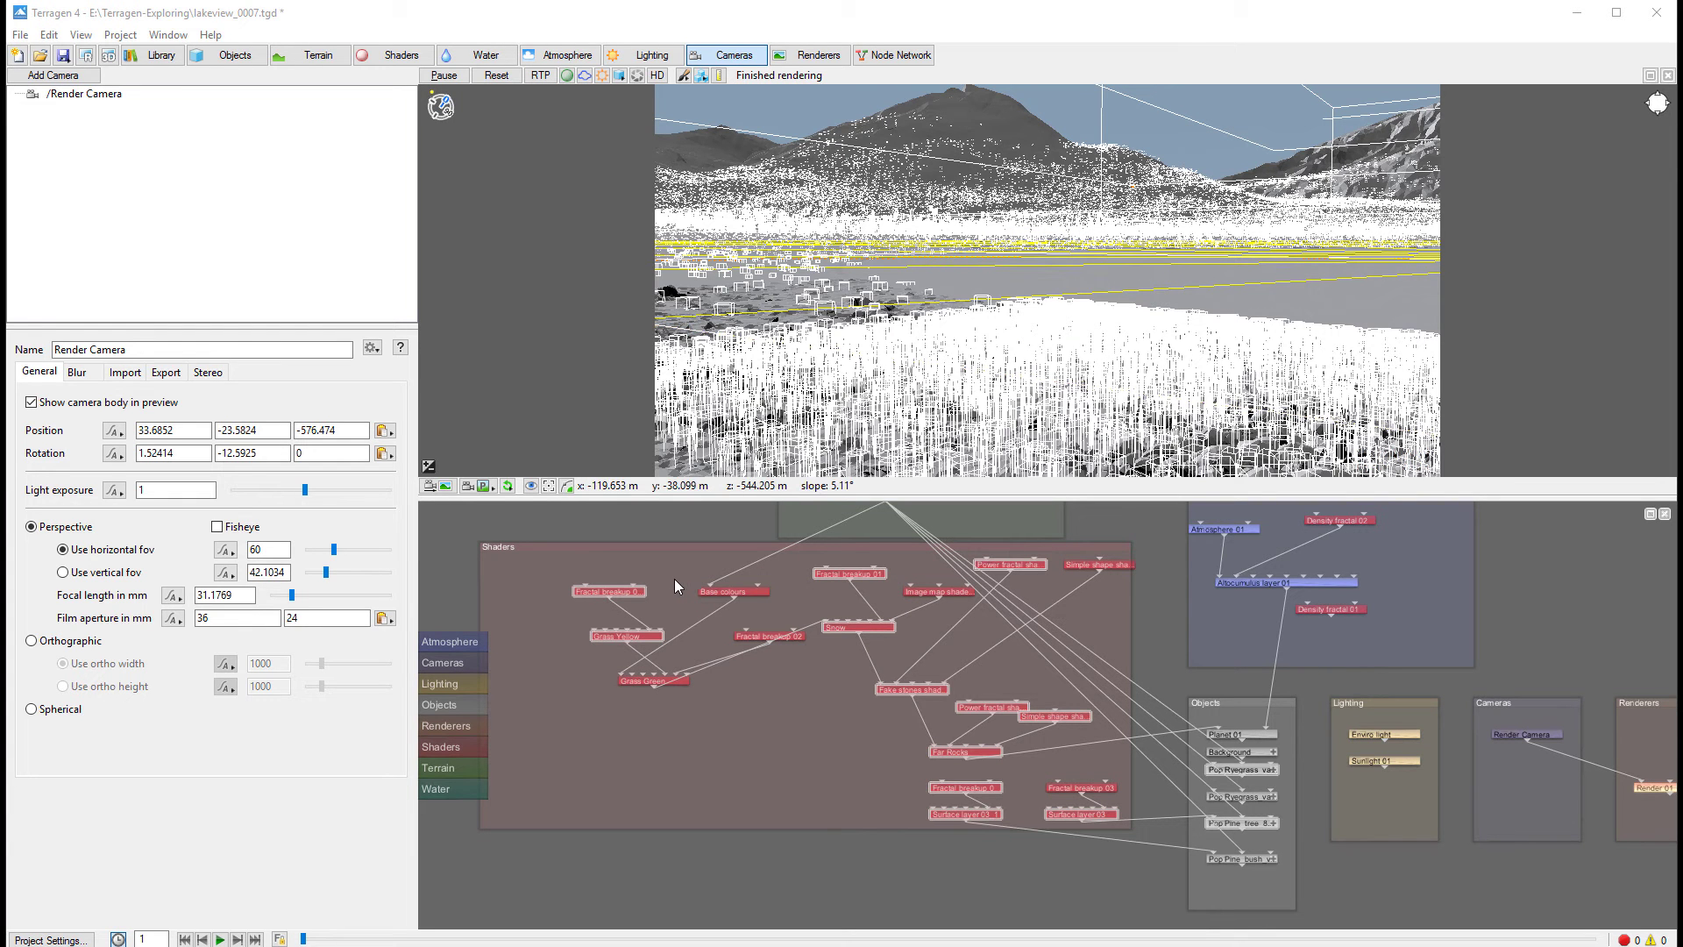
Step: Leave the Terragen 4 lakeview scene and bring the Unity editor forward
key(alt+Tab)
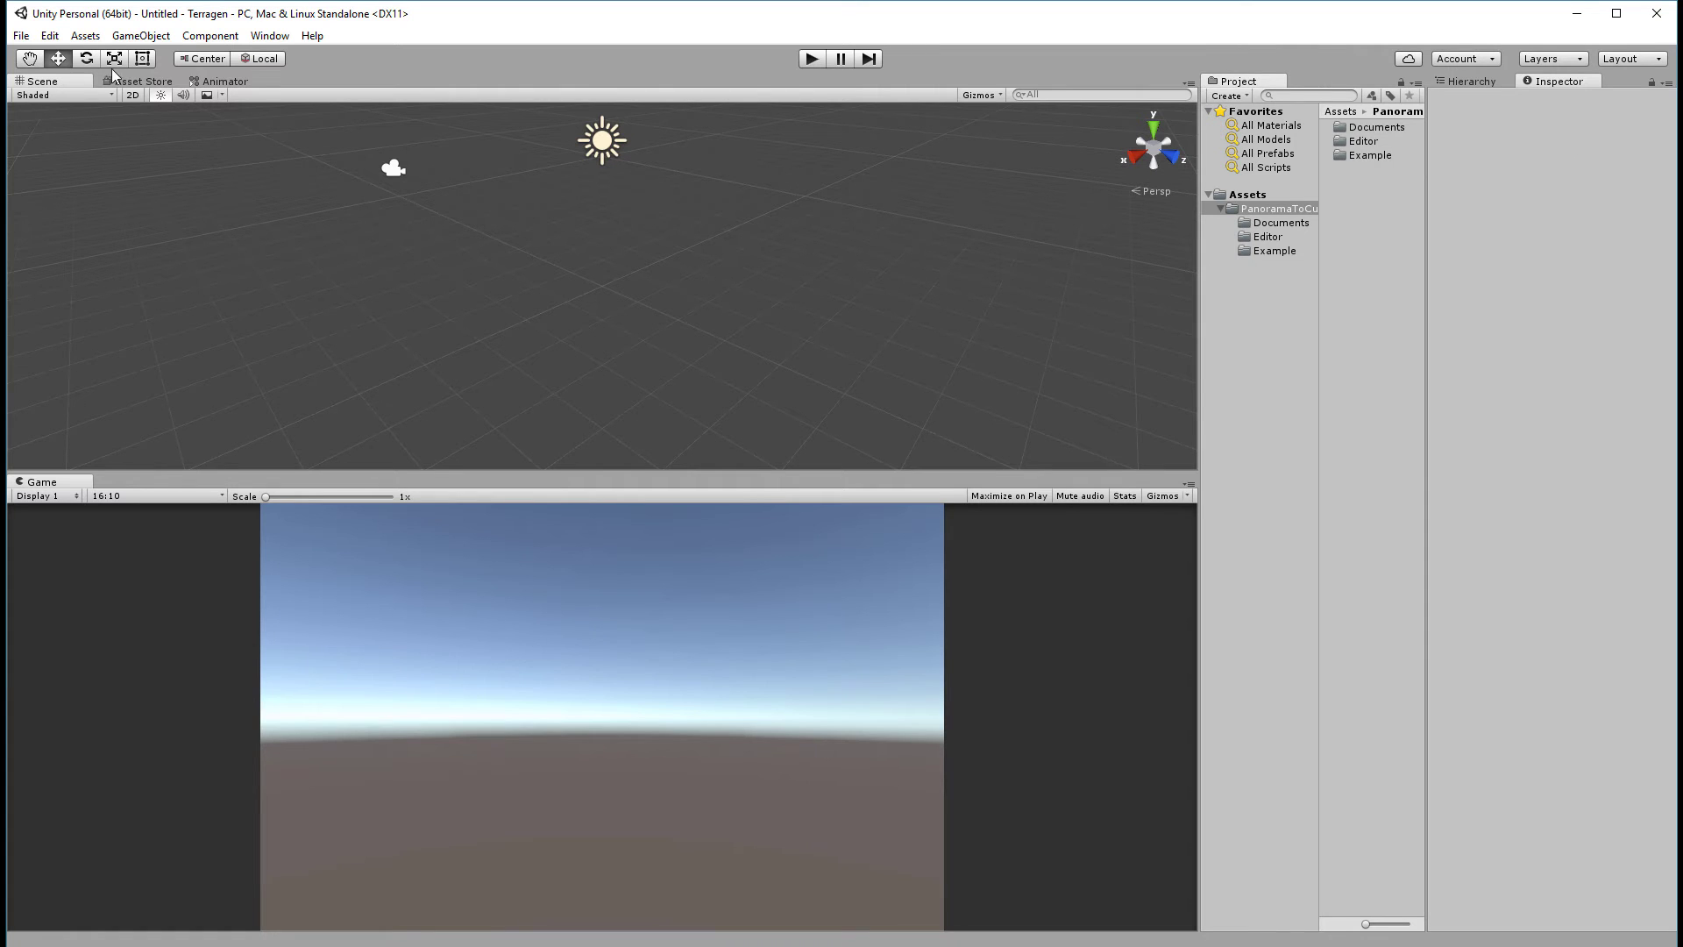
Step: Create a new material asset in the Unity project
click(238, 43)
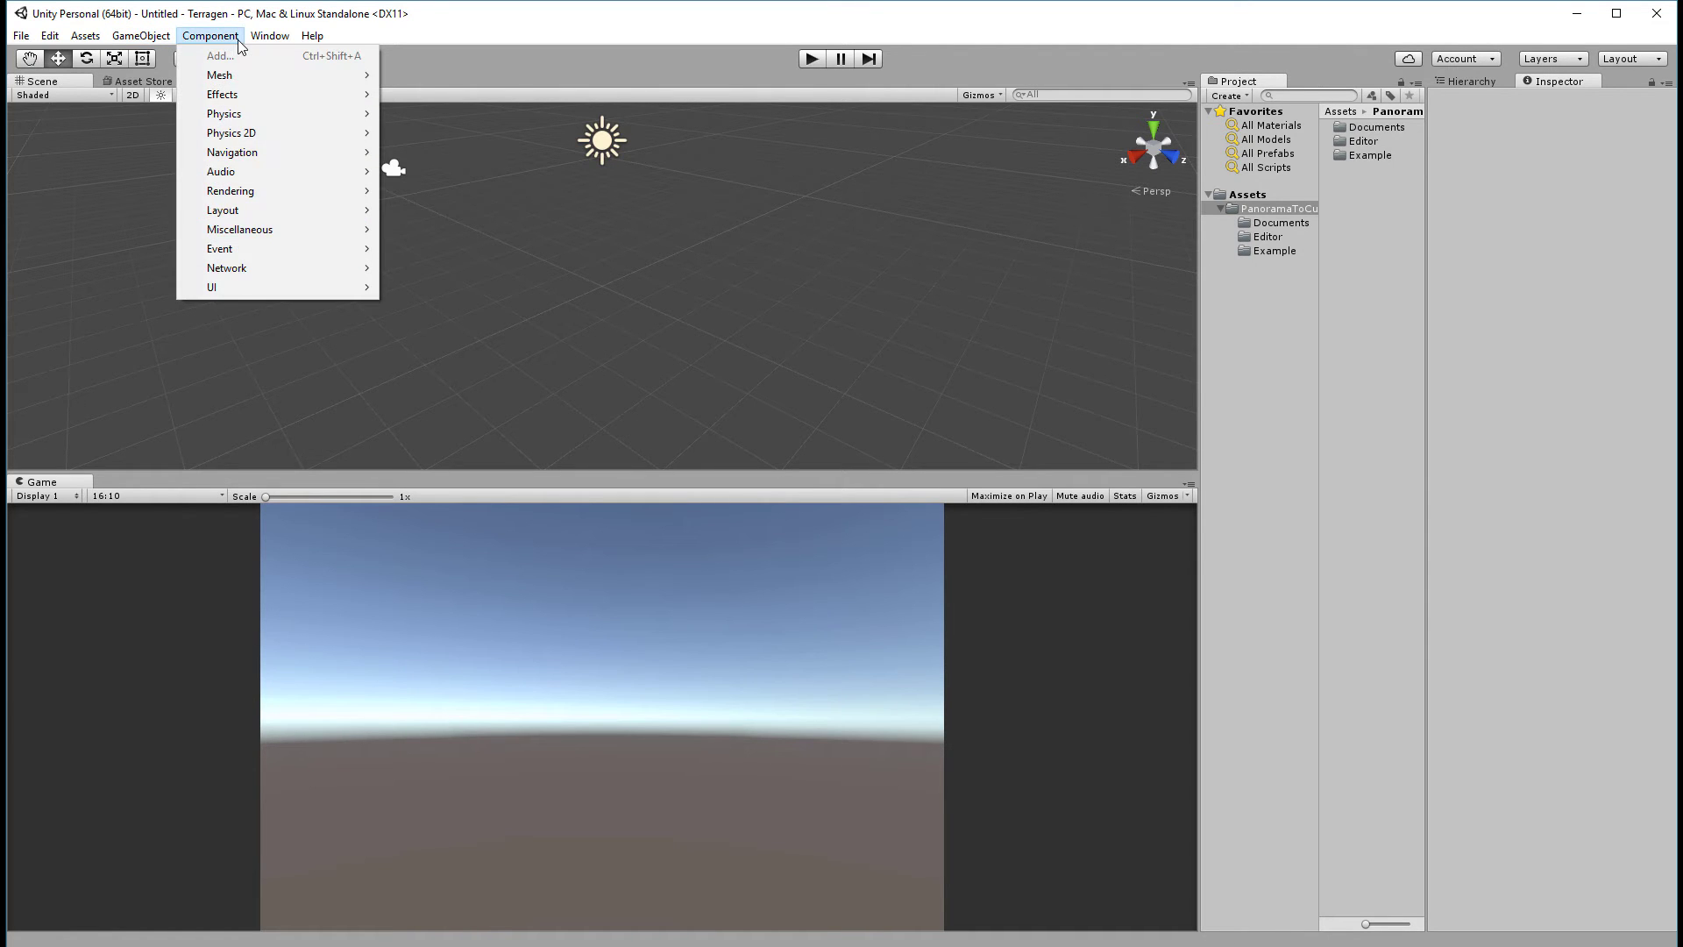
mouse_move(85, 36)
mouse_move(193, 55)
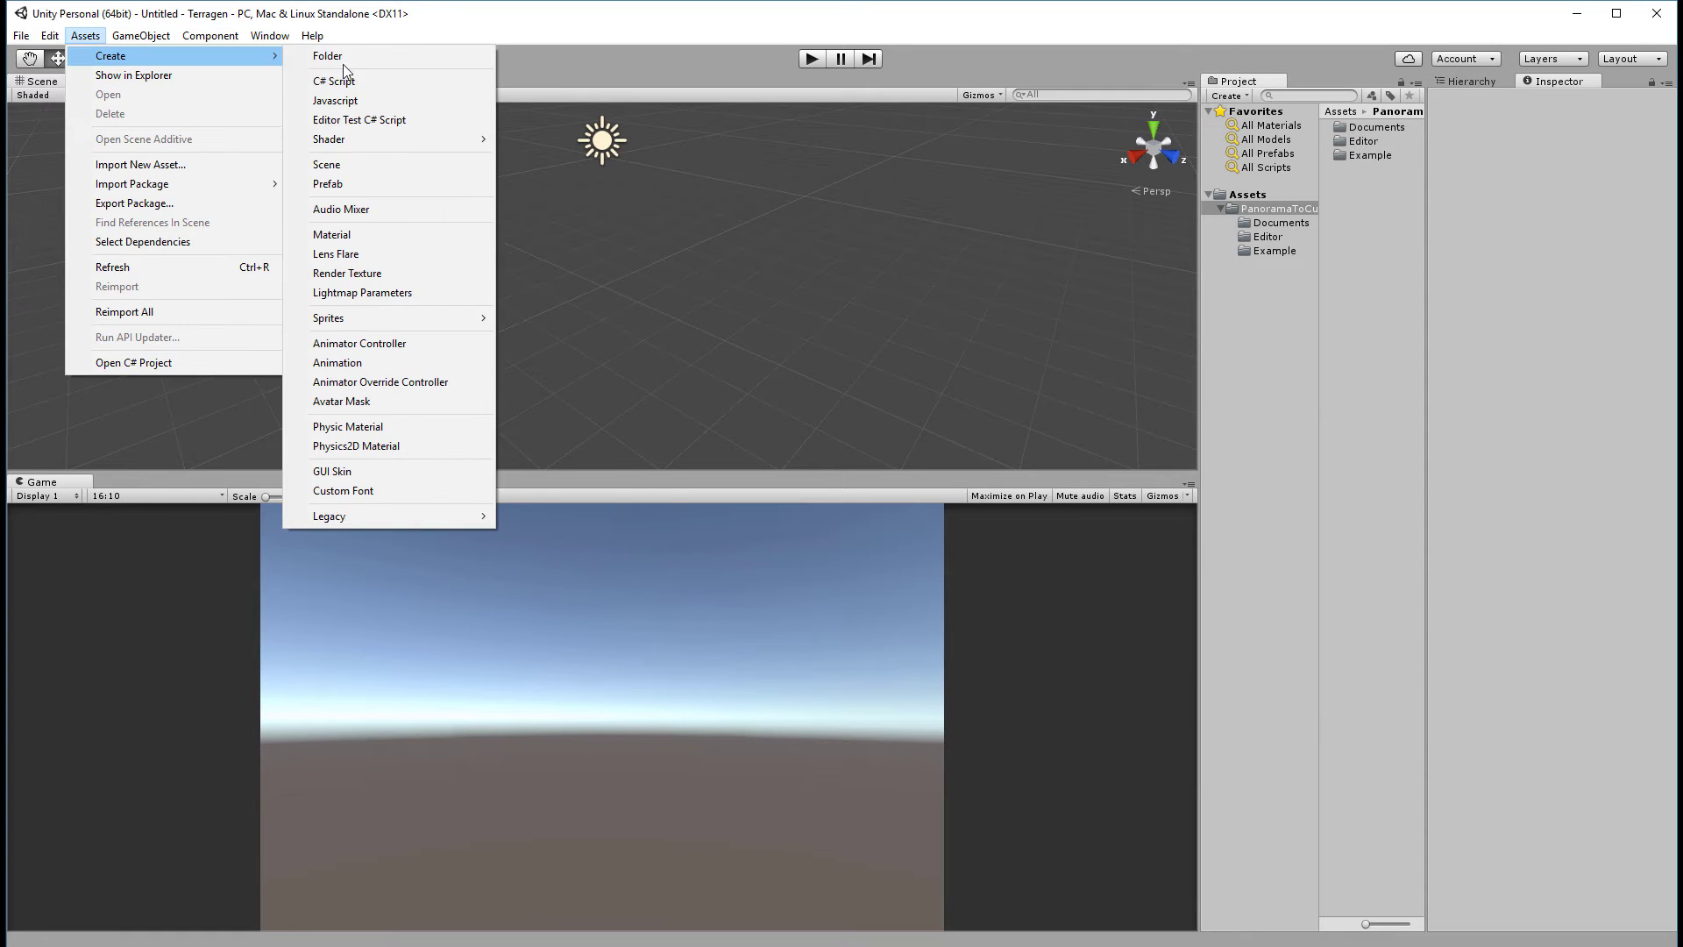
click(412, 233)
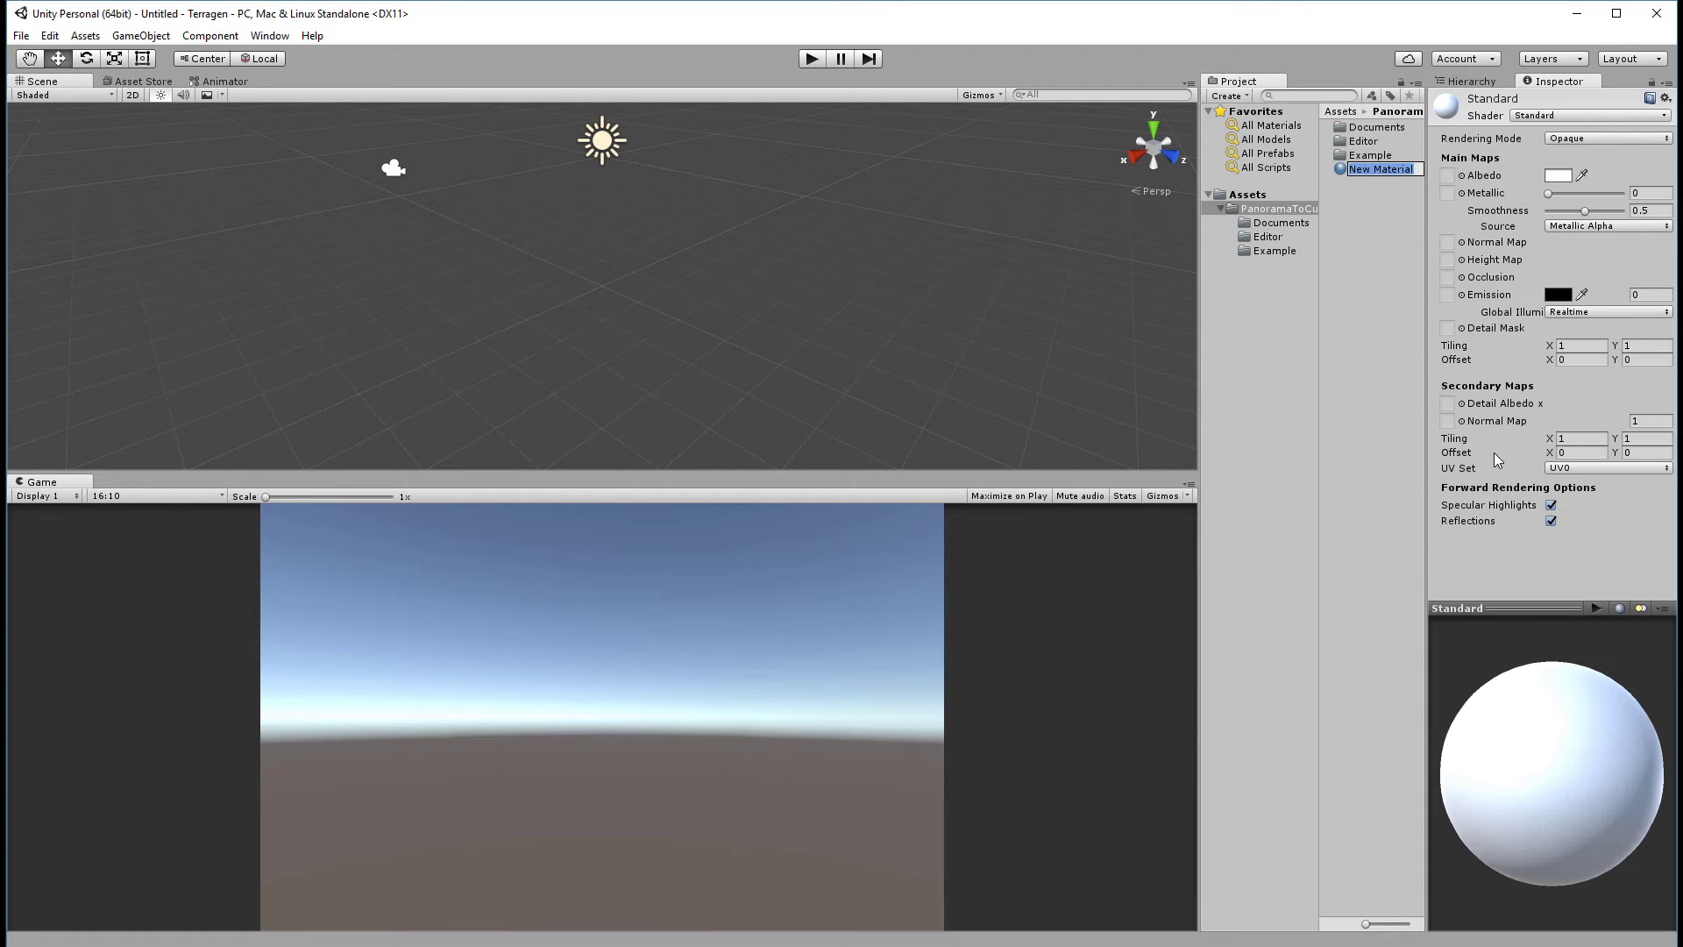
Step: Set the material's shader to Skybox/6 Sided and inspect the Example folder's sample panorama texture
click(1620, 116)
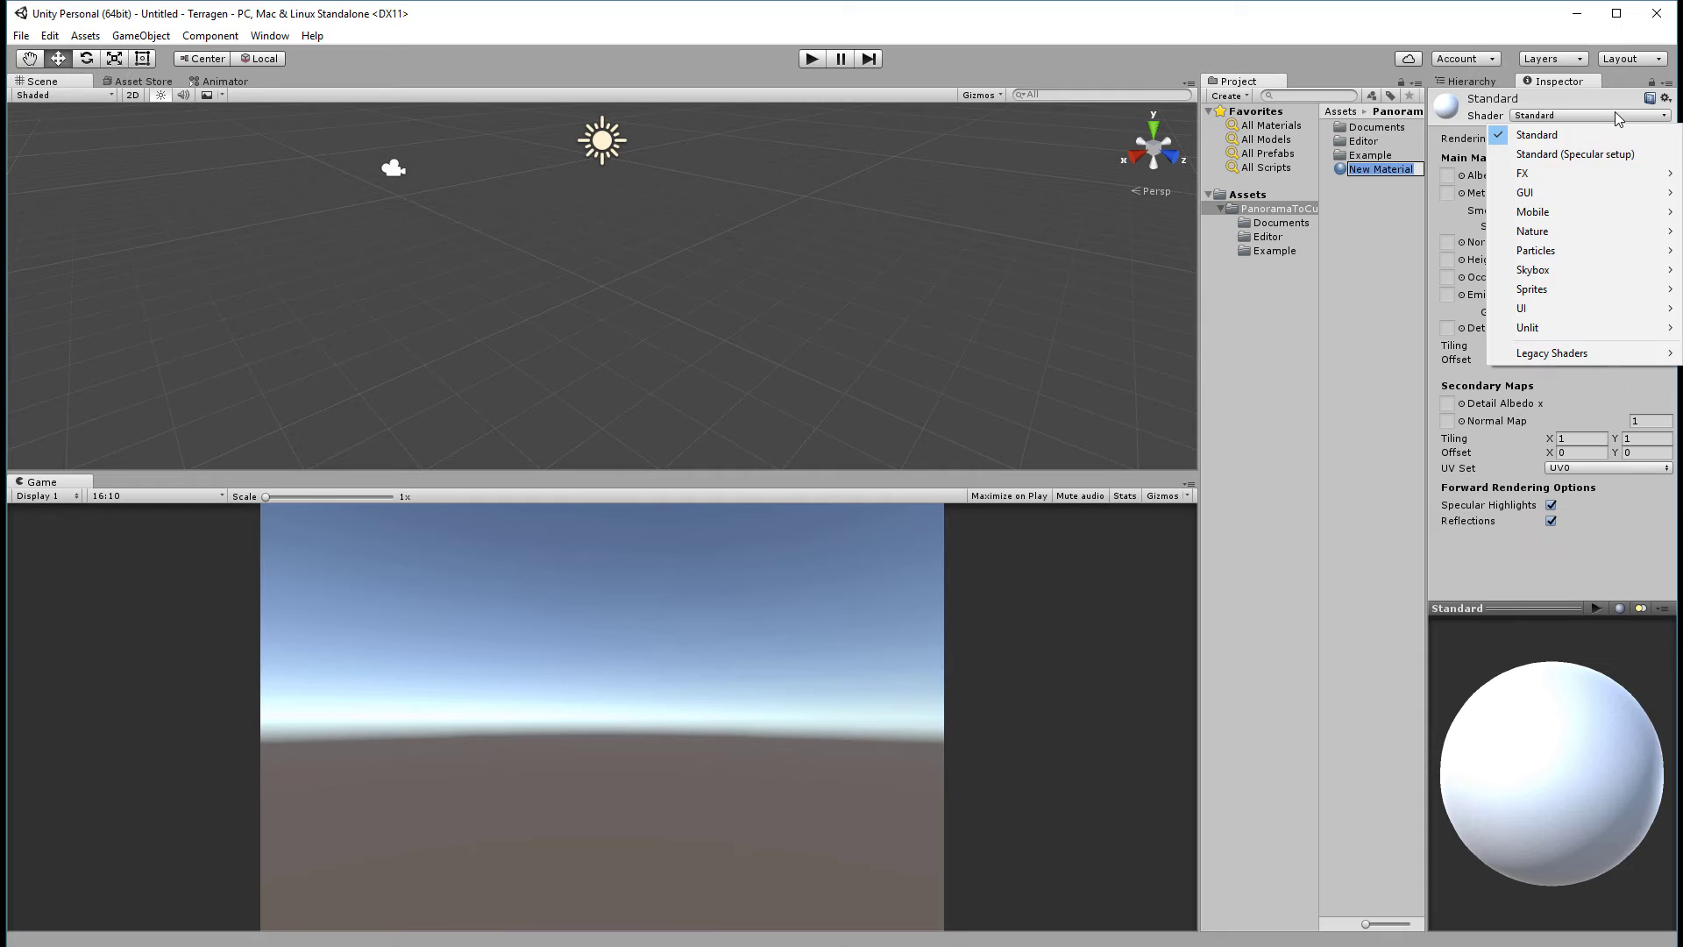
mouse_move(1587, 274)
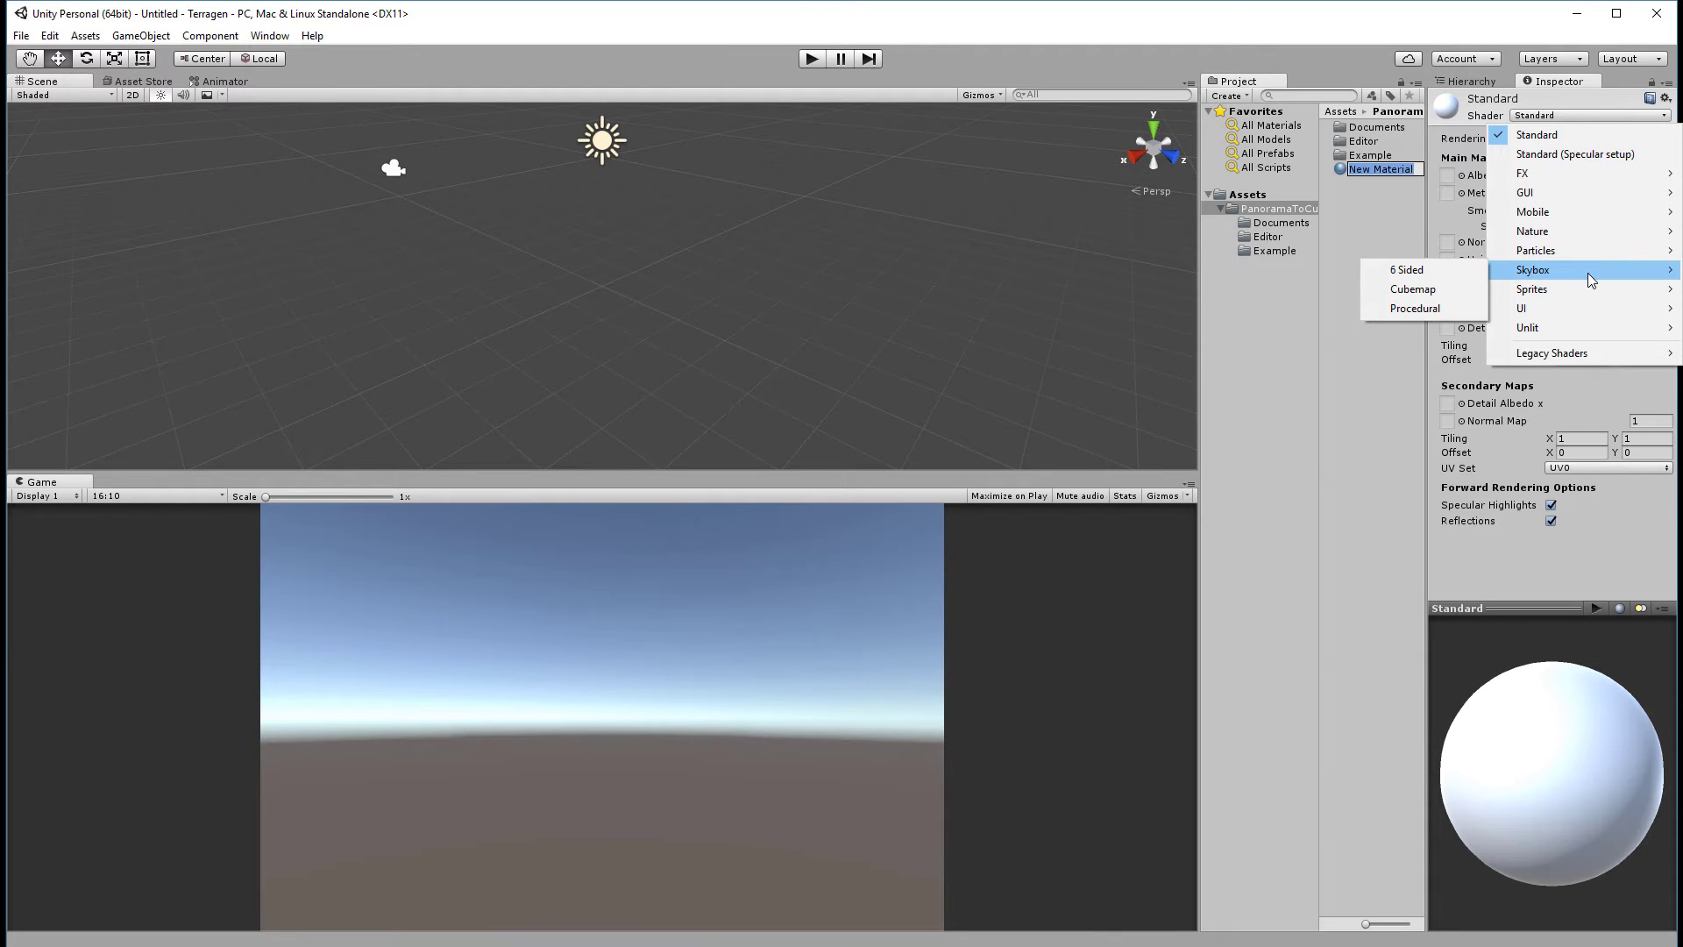
click(1445, 270)
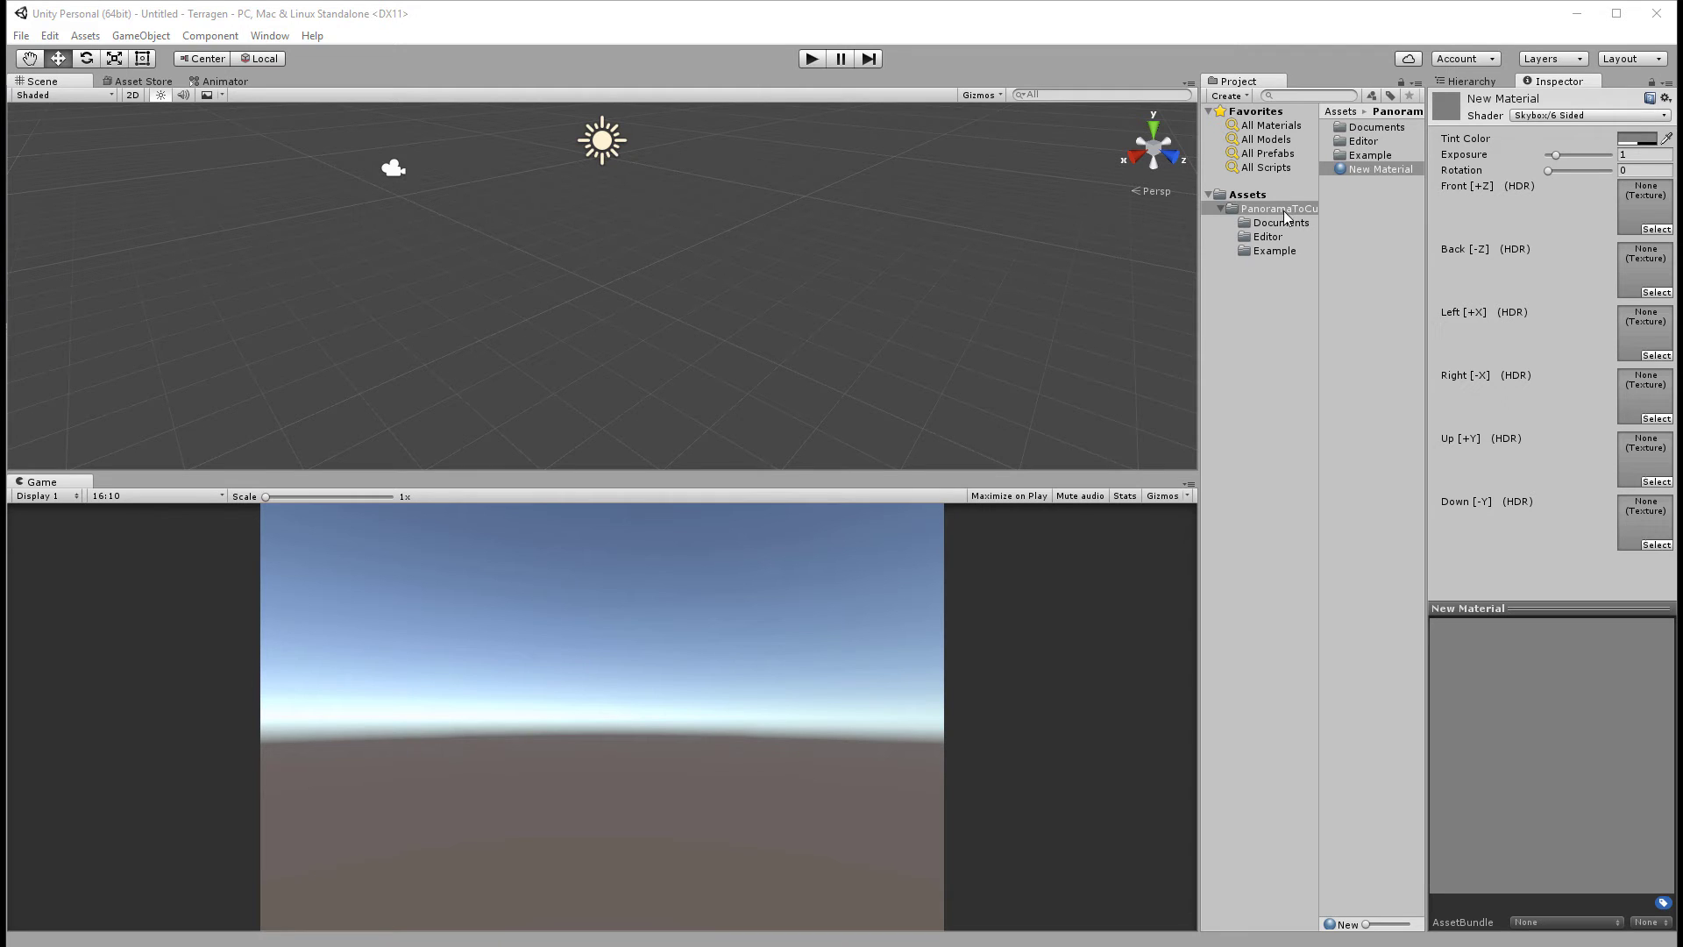
click(1268, 251)
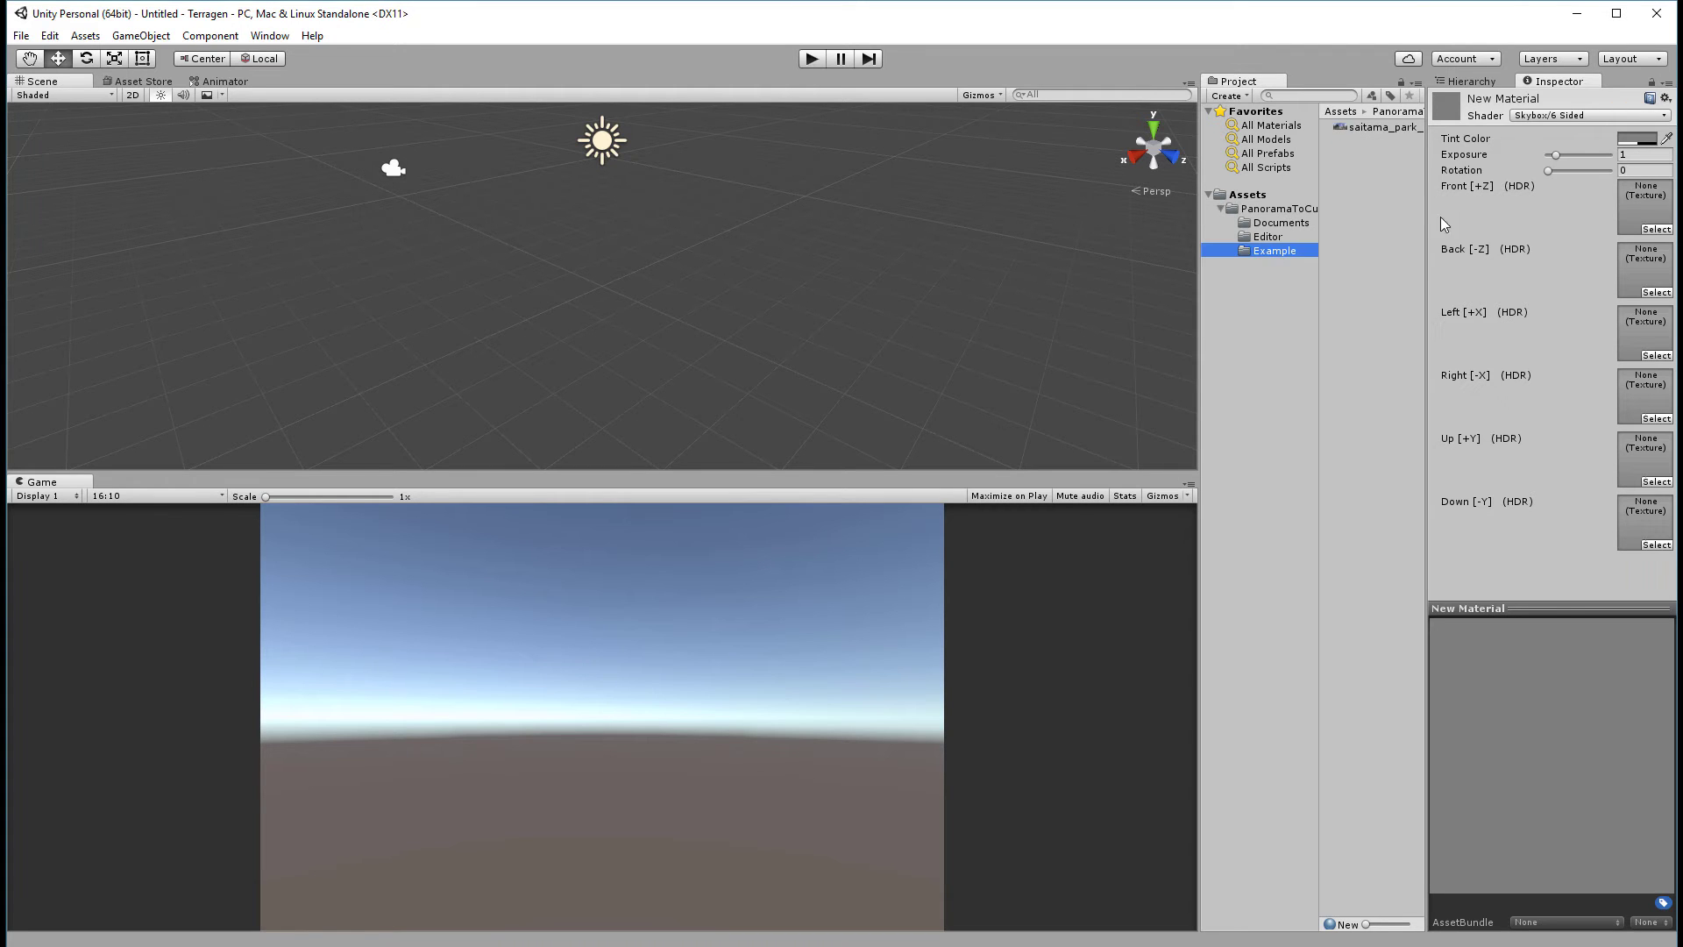
click(1379, 128)
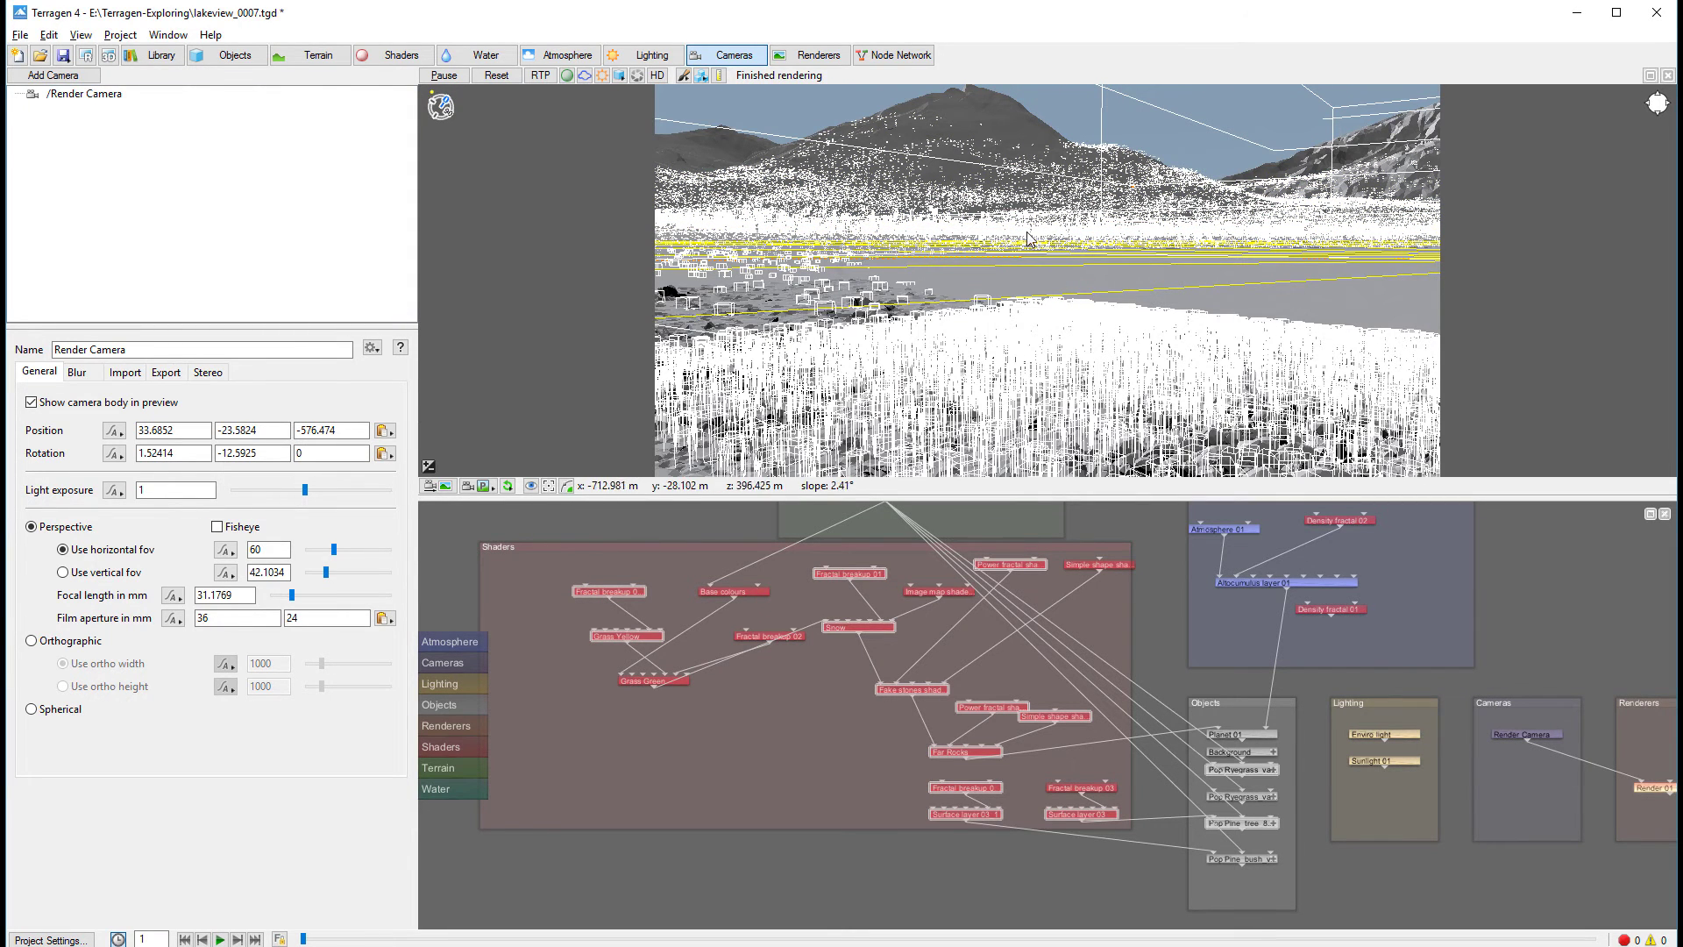
Step: Enable the ray-traced preview, try textured shading, then return to untextured shading
mouse_move(1064, 266)
mouse_down()
mouse_move(1238, 287)
mouse_move(1067, 265)
mouse_up()
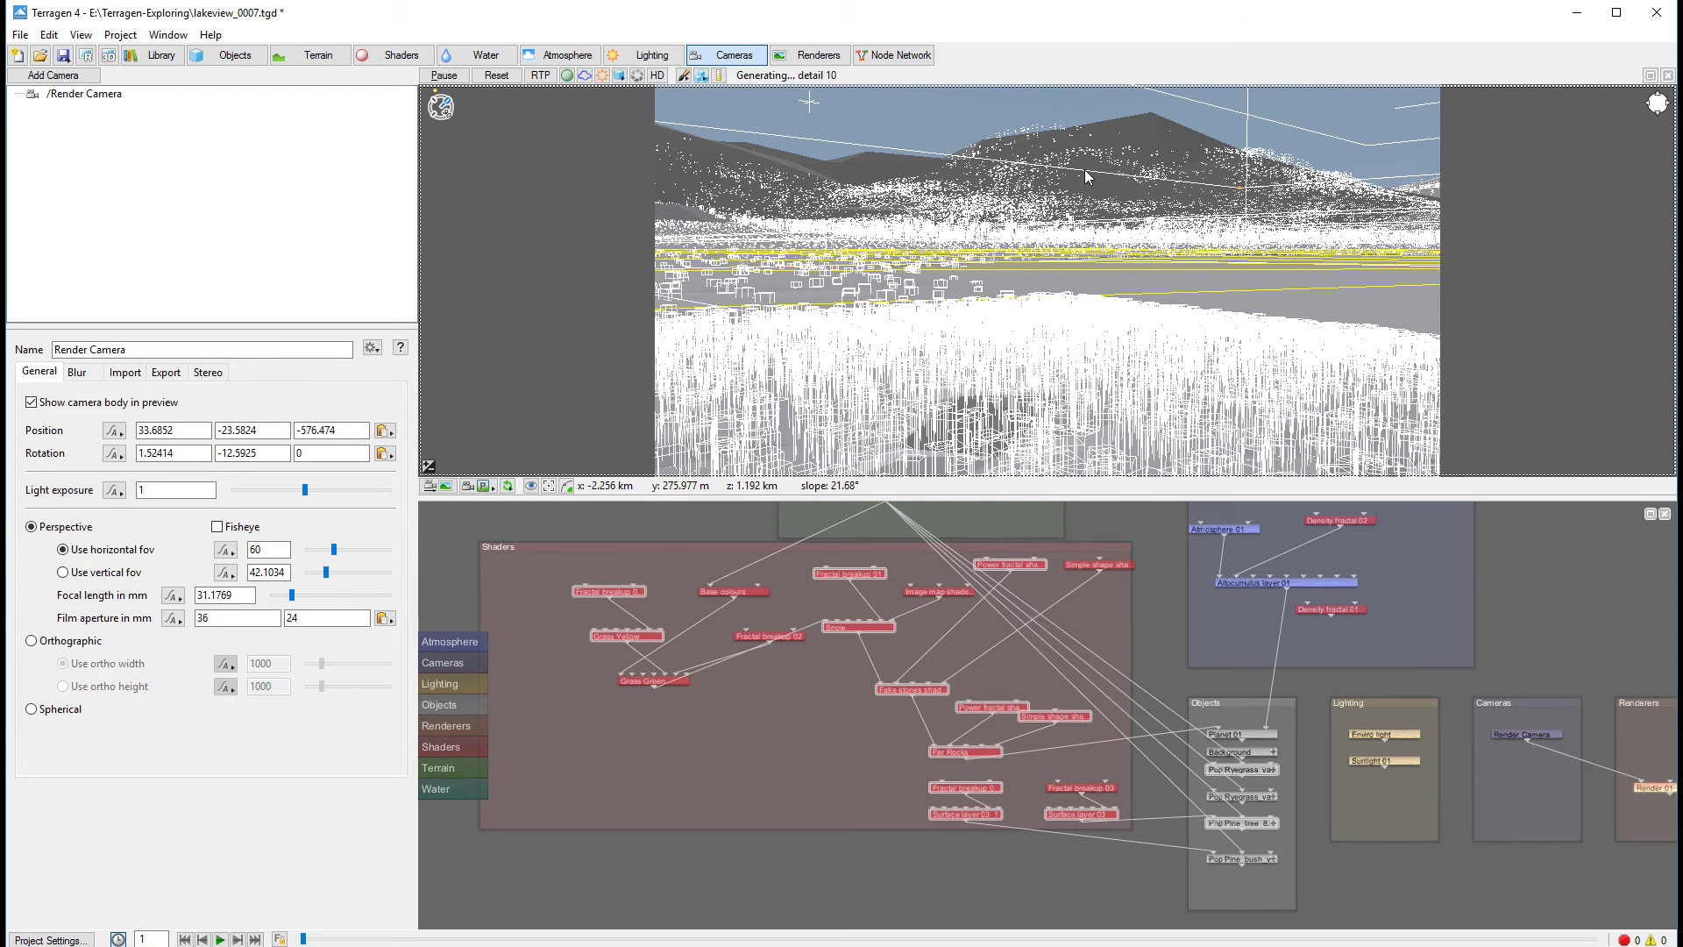
click(540, 75)
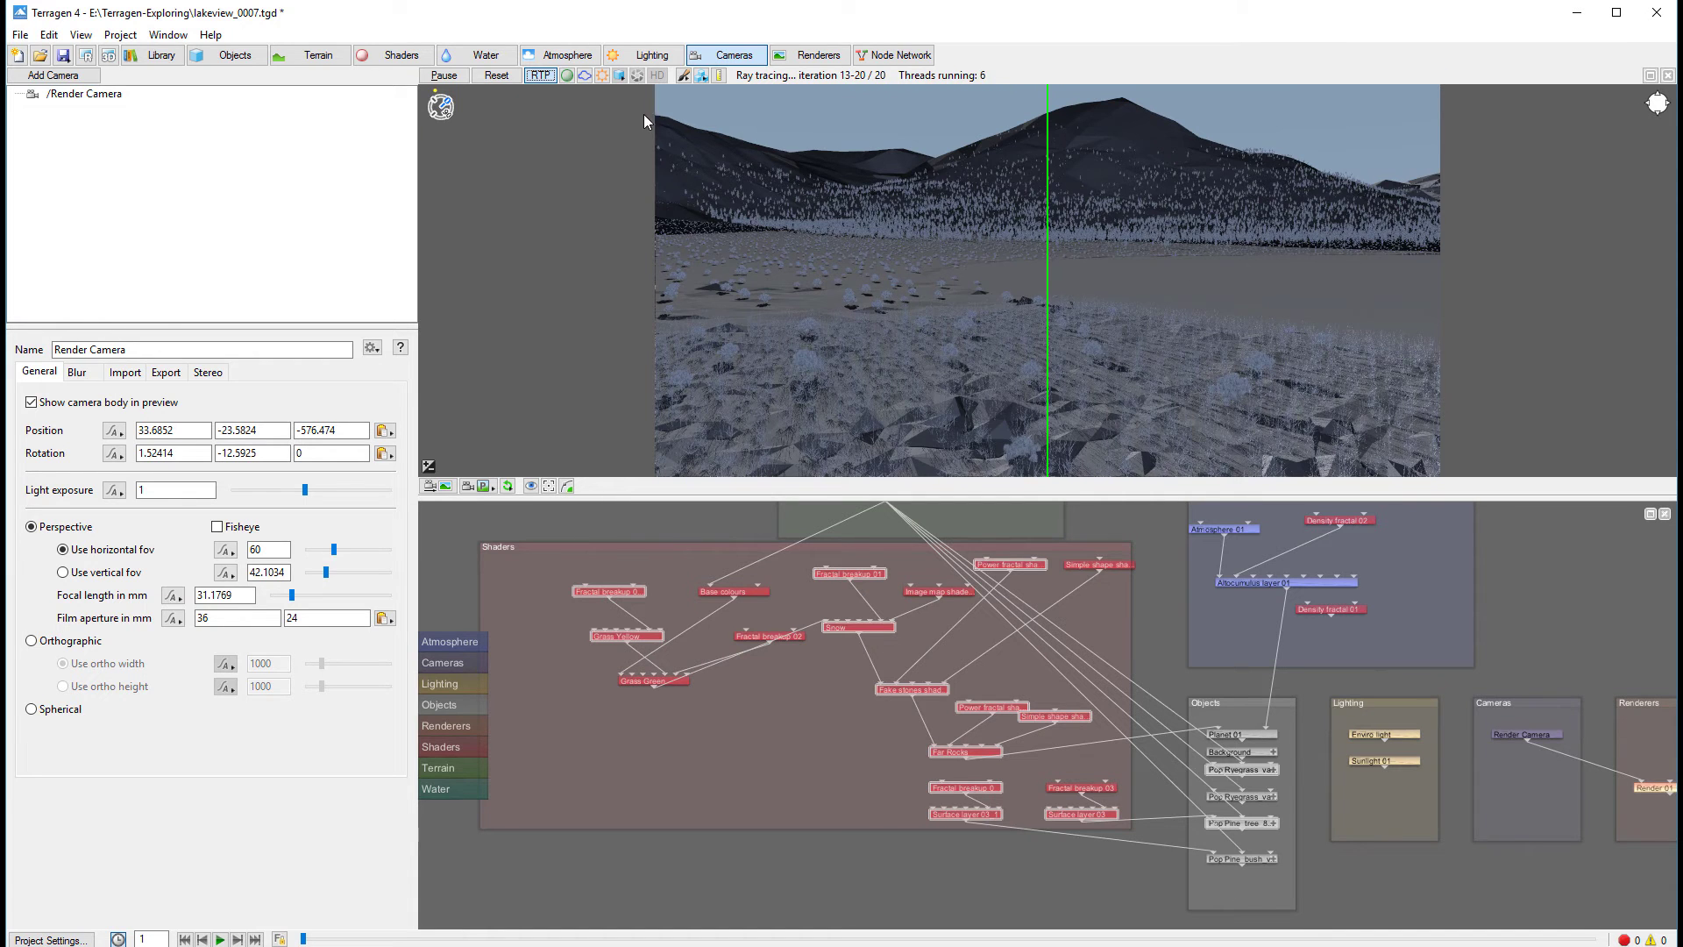
click(567, 76)
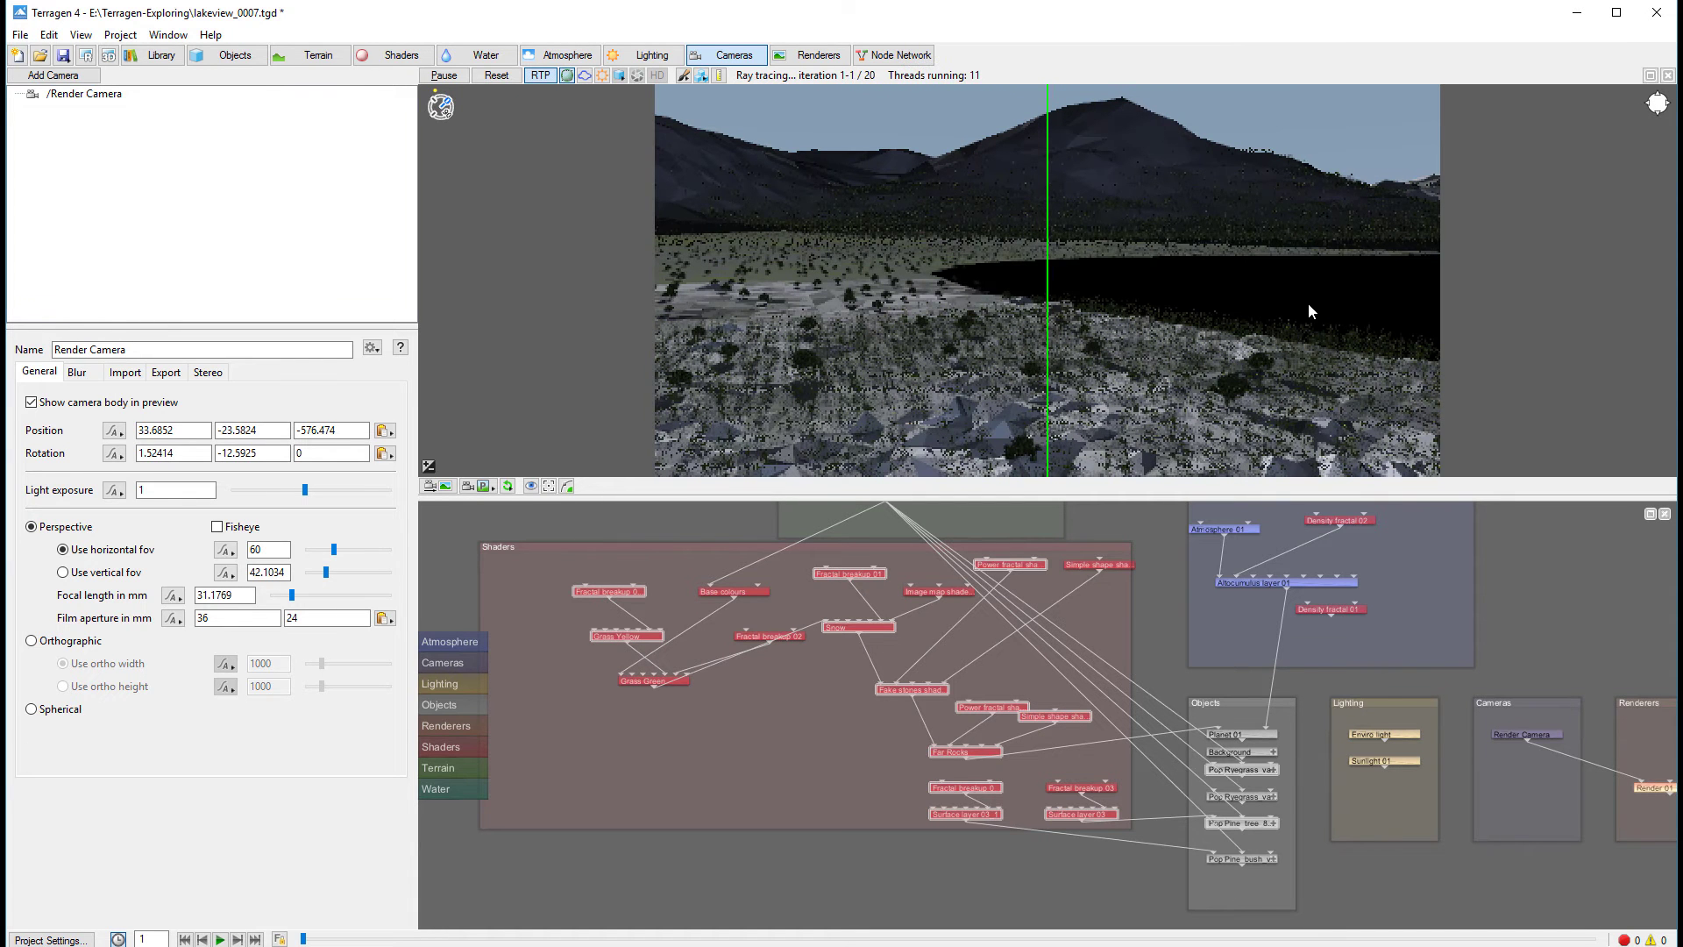
click(585, 76)
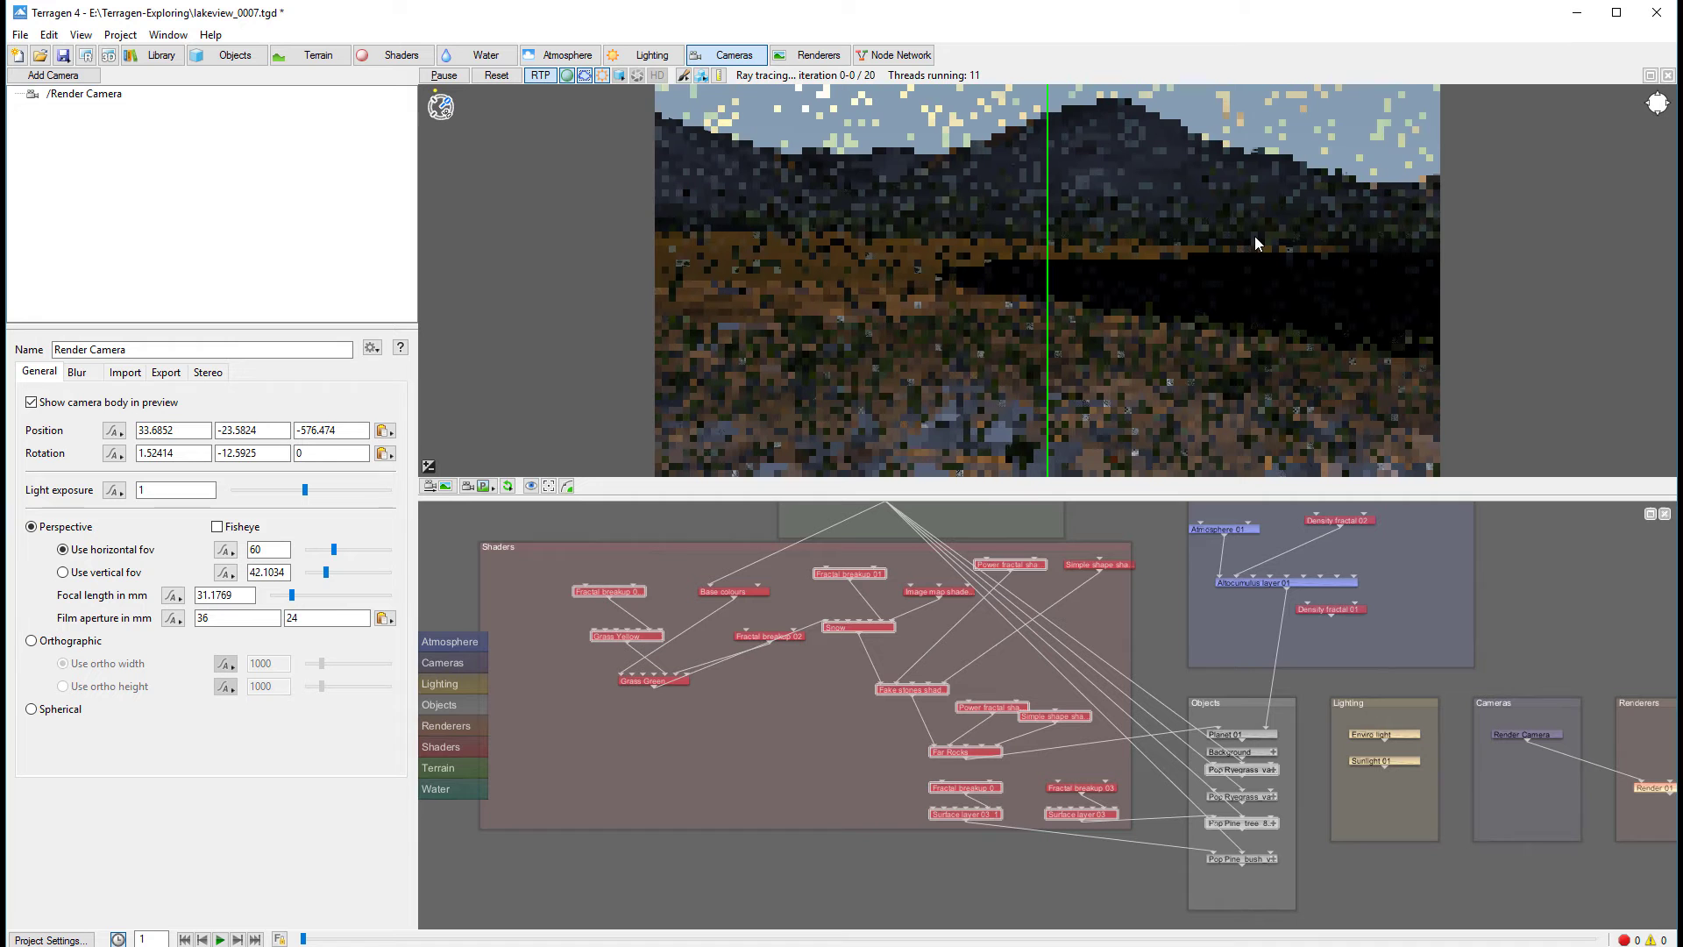
click(585, 77)
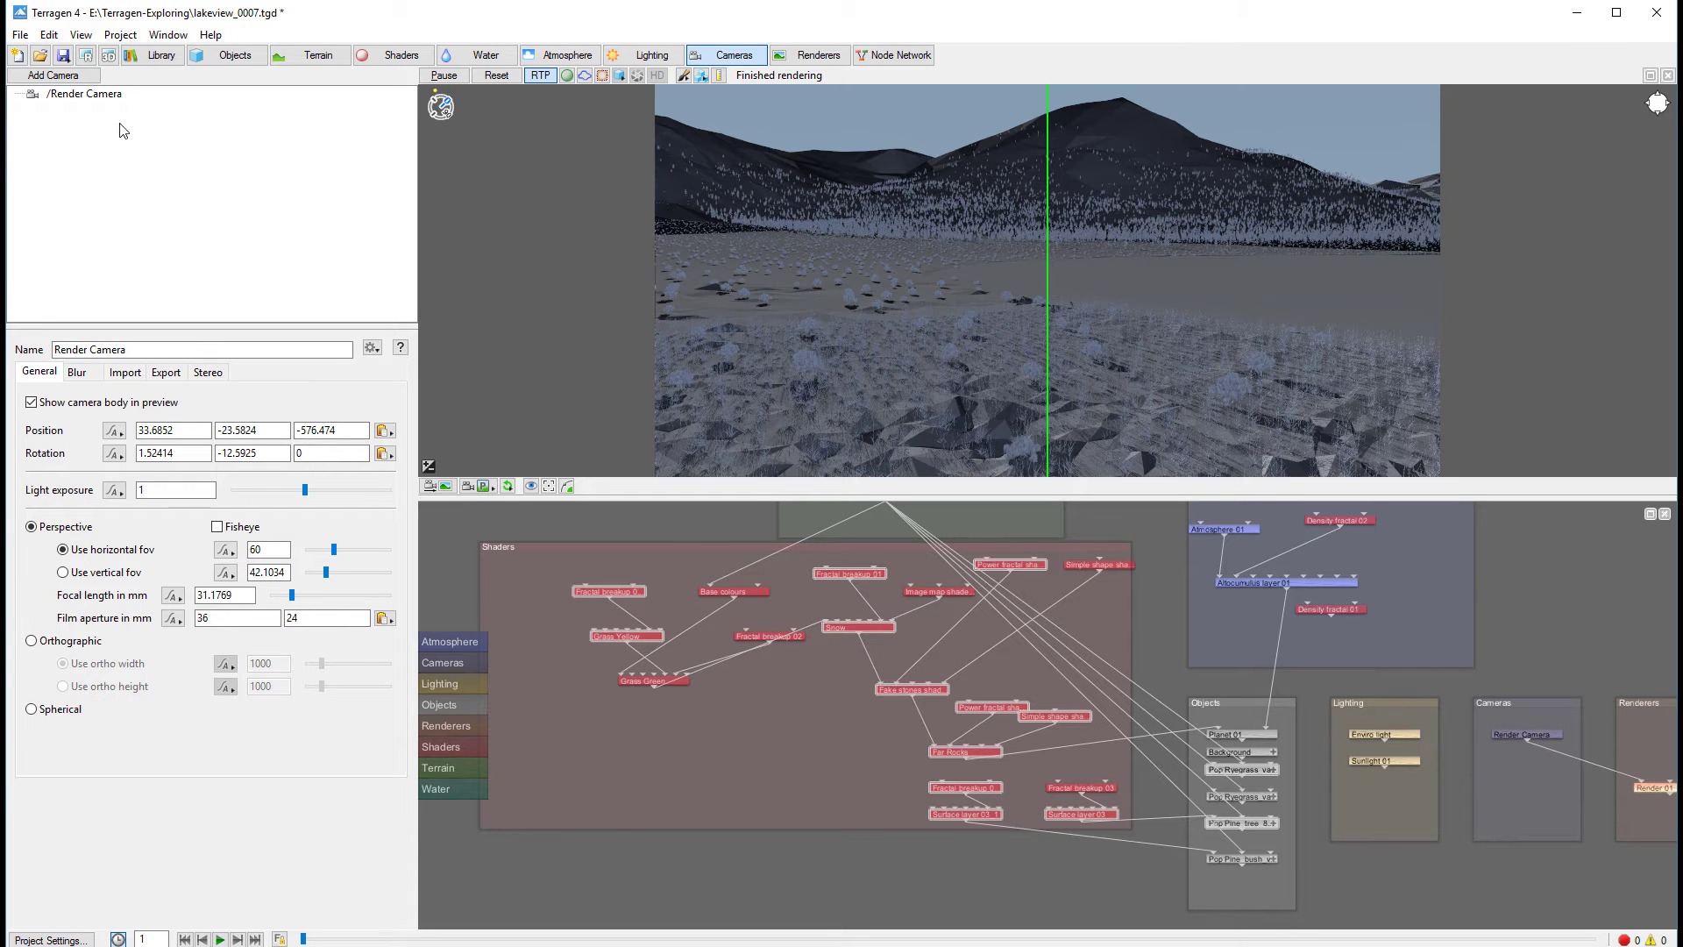
Step: Change the Render Camera's projection from Perspective to Spherical
click(85, 94)
click(70, 710)
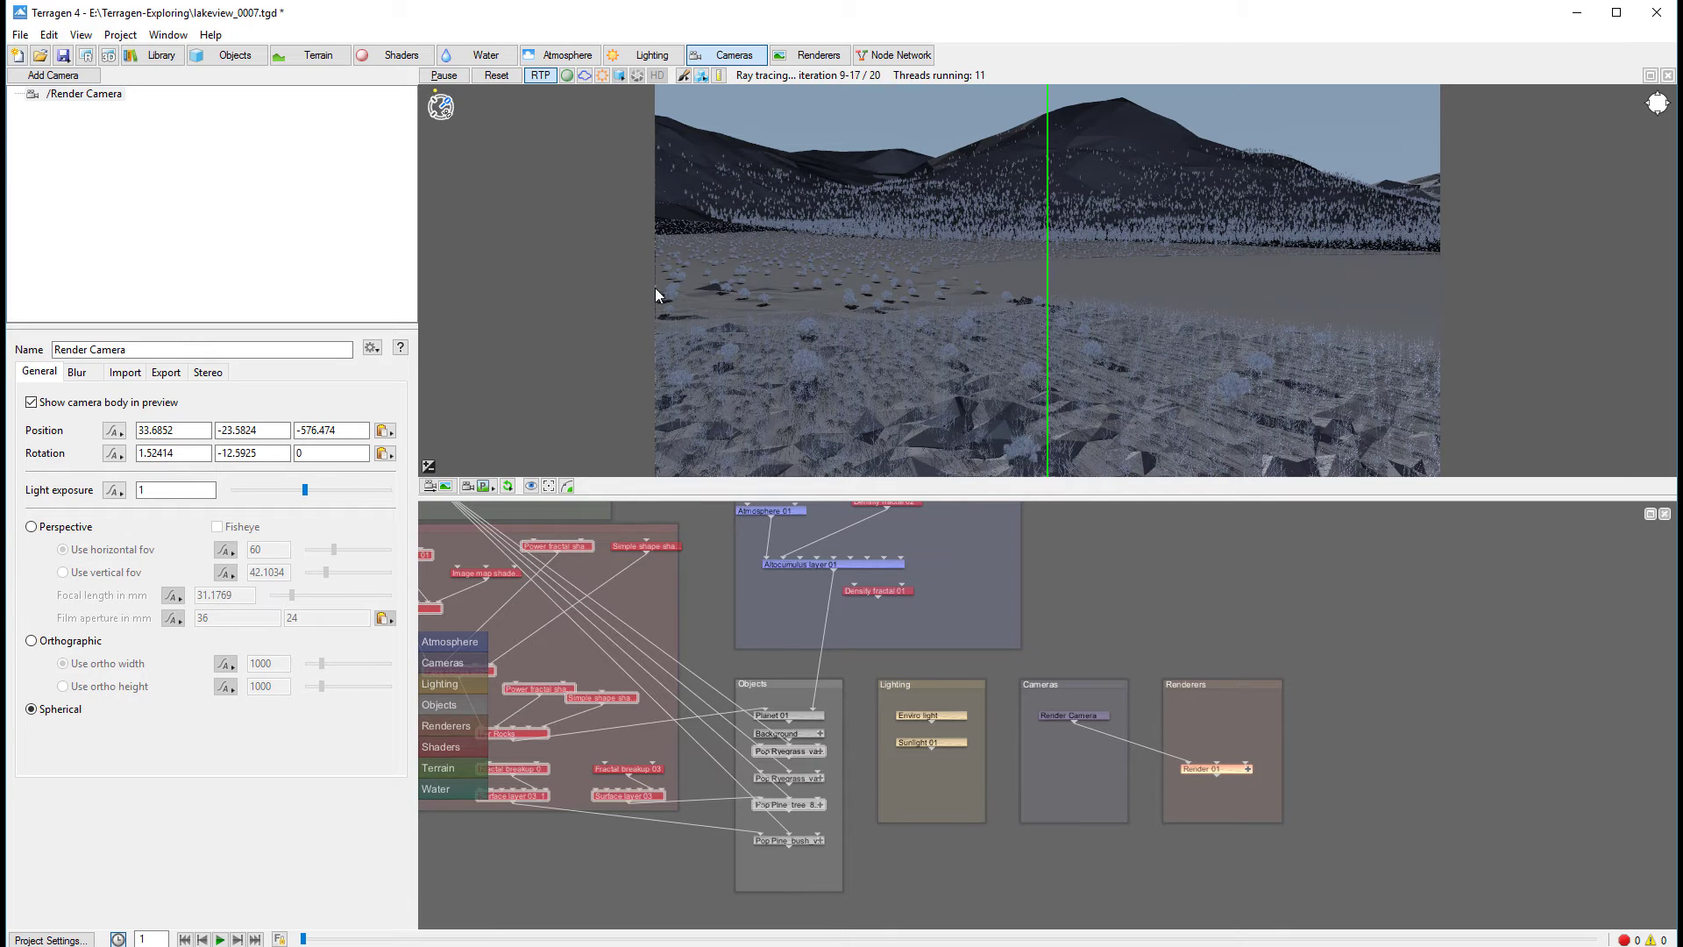
double_click(1216, 771)
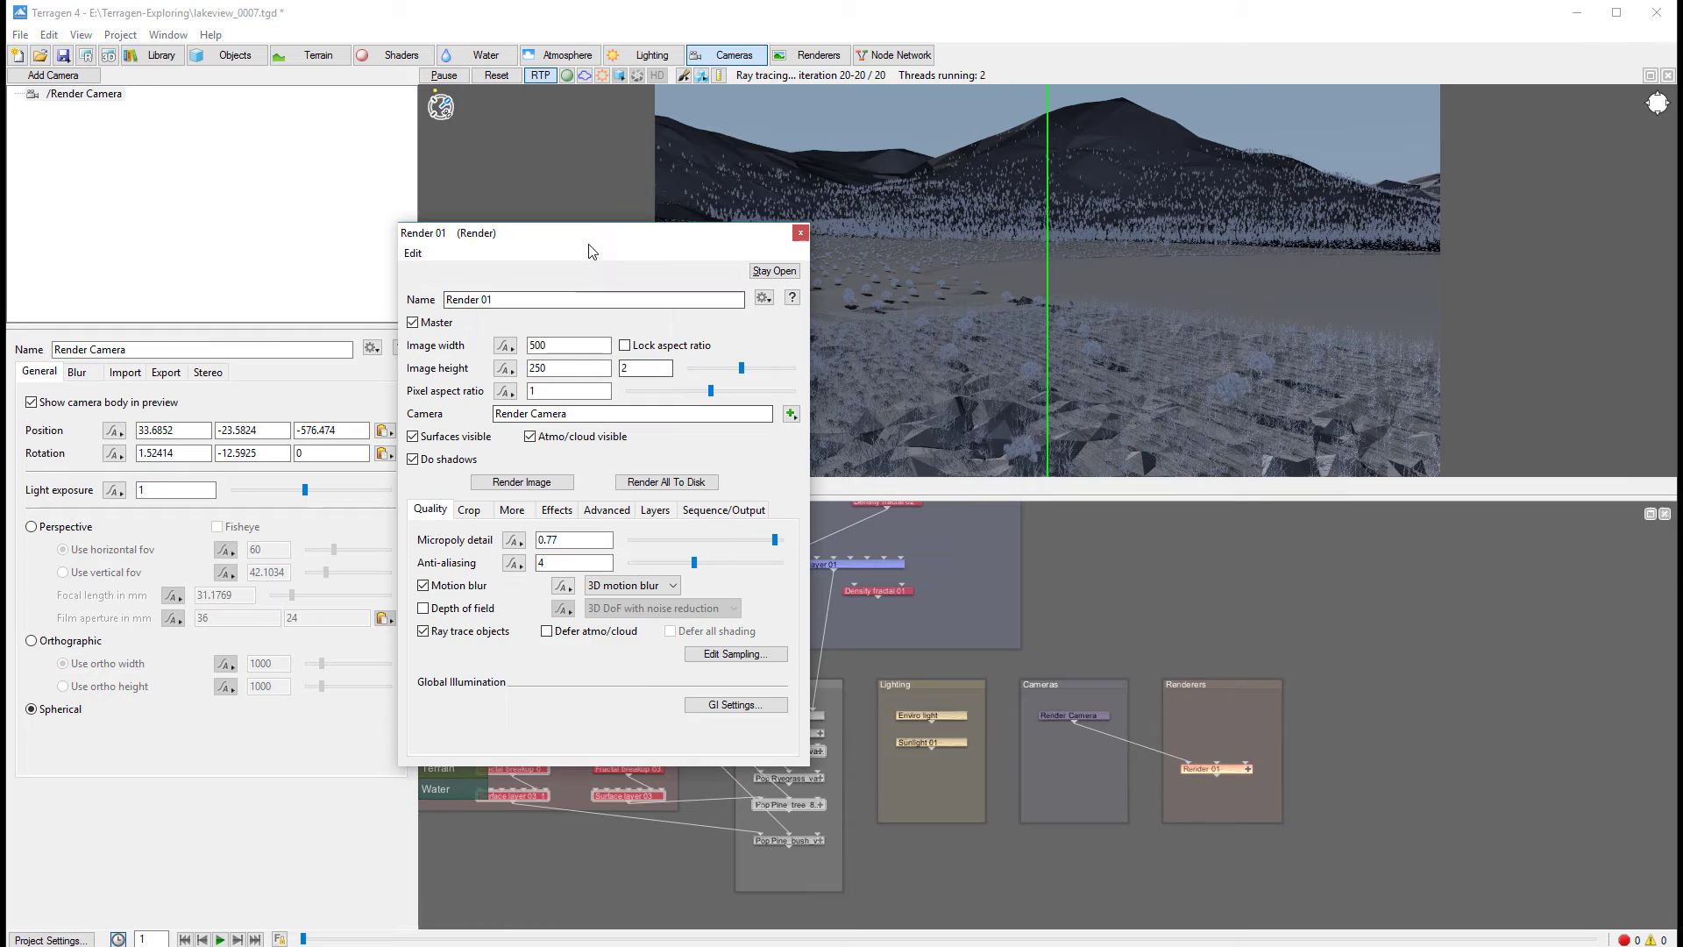
drag(588, 246, 837, 185)
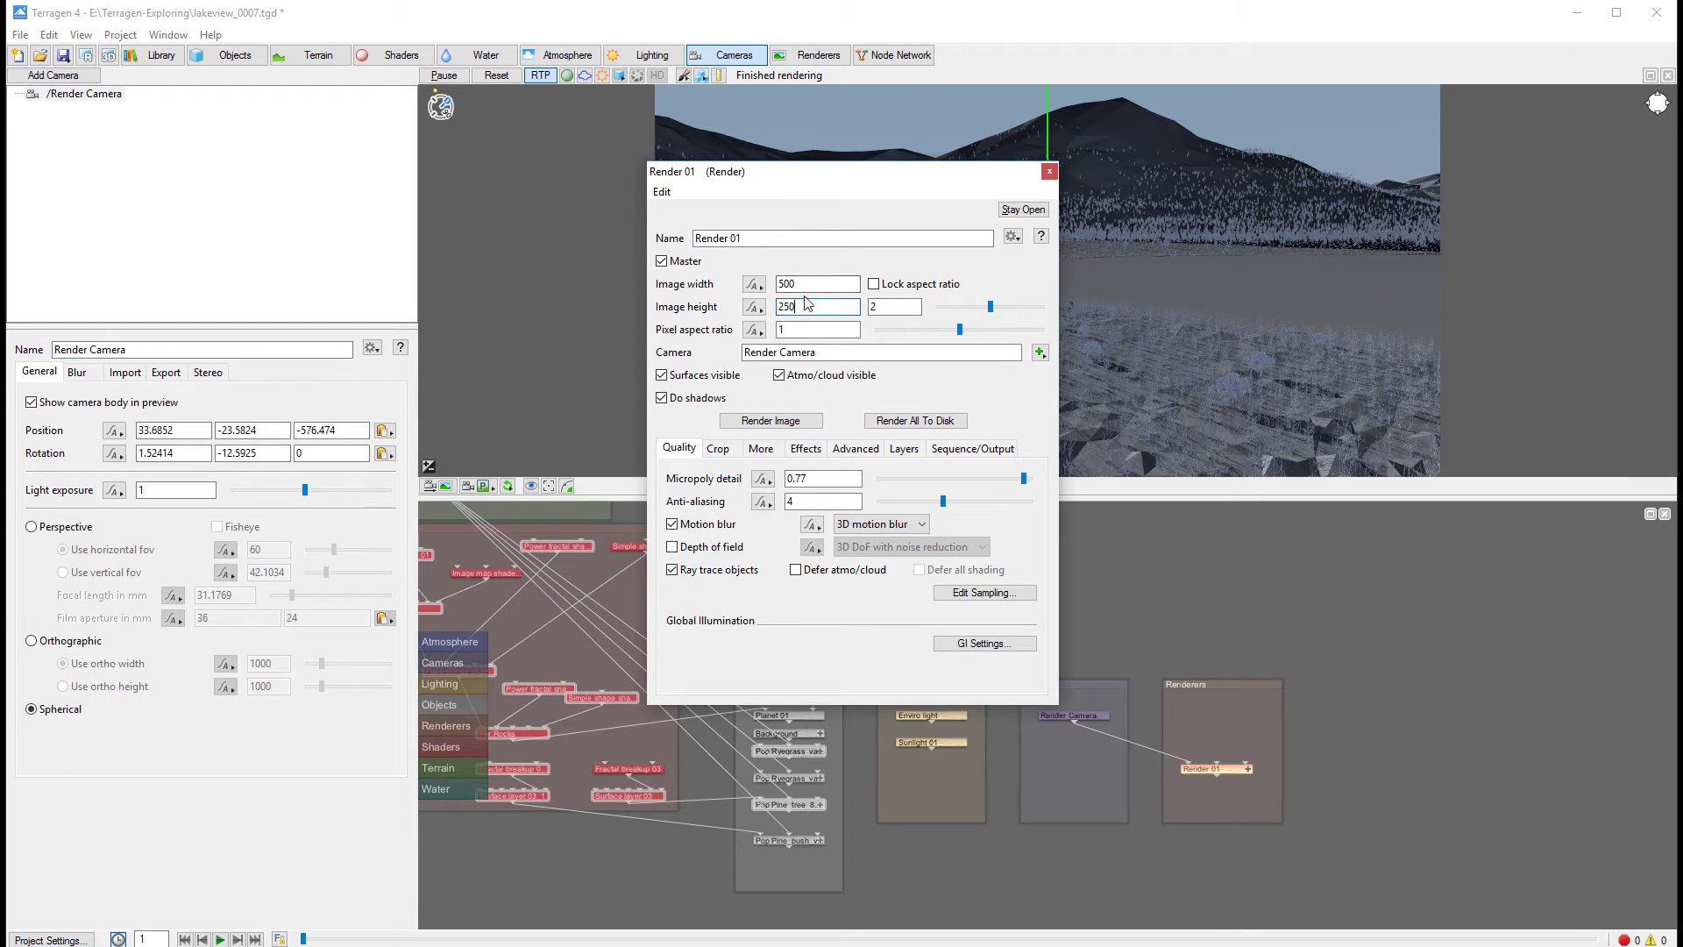
click(813, 282)
click(798, 307)
click(769, 422)
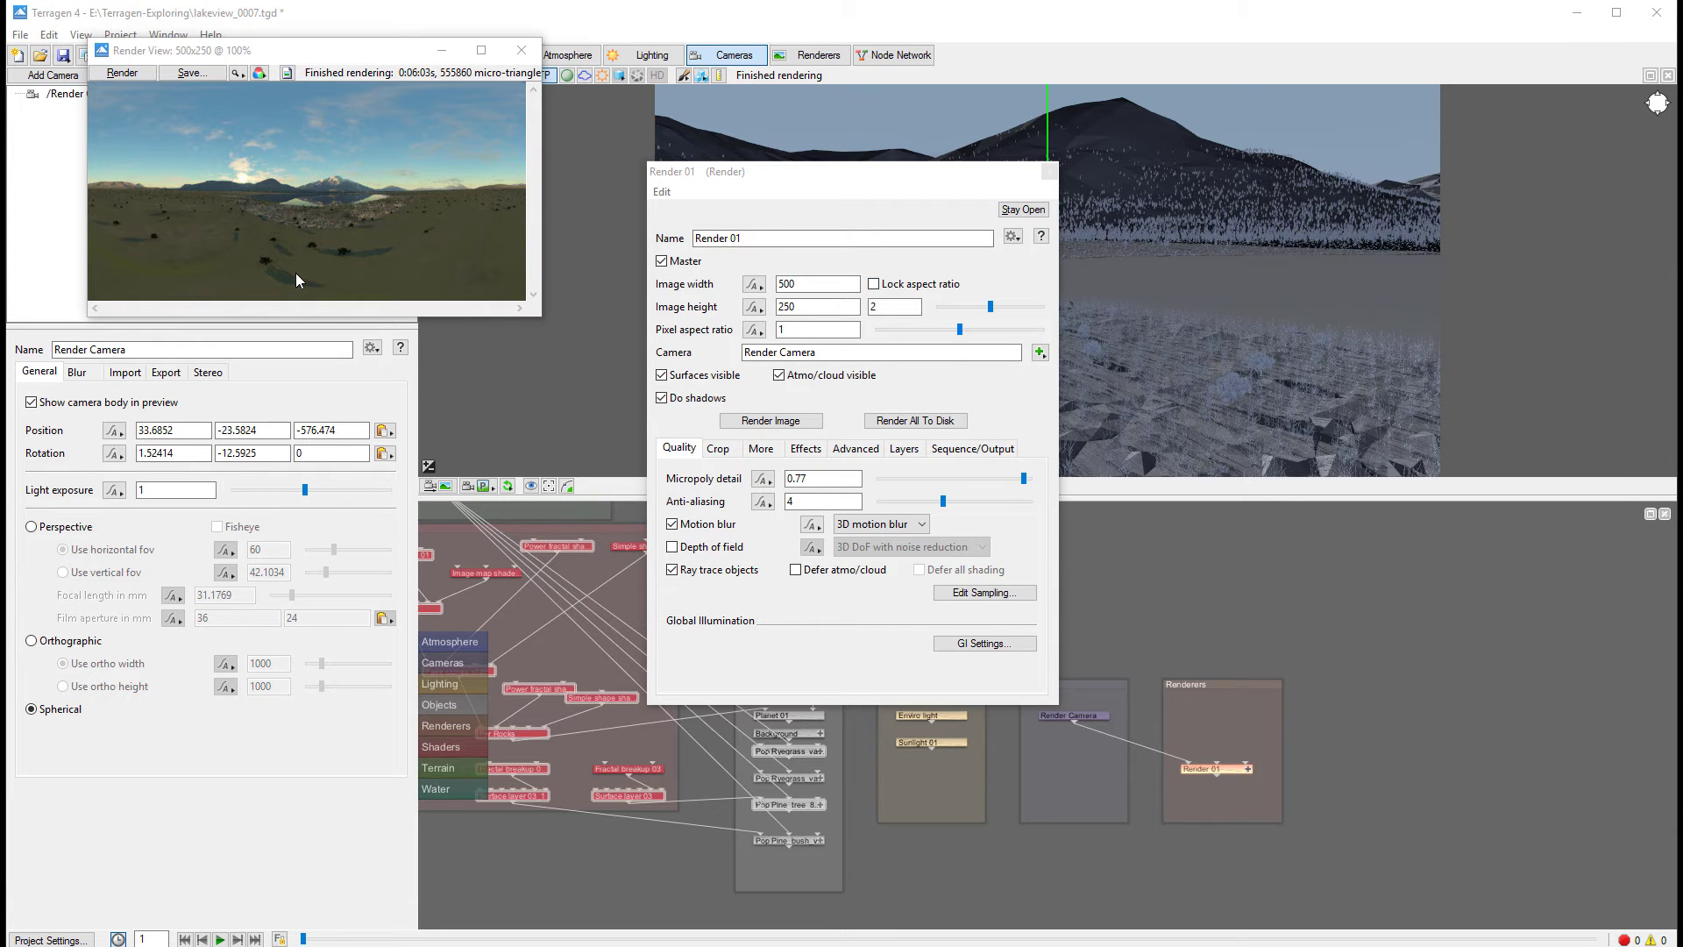
click(522, 50)
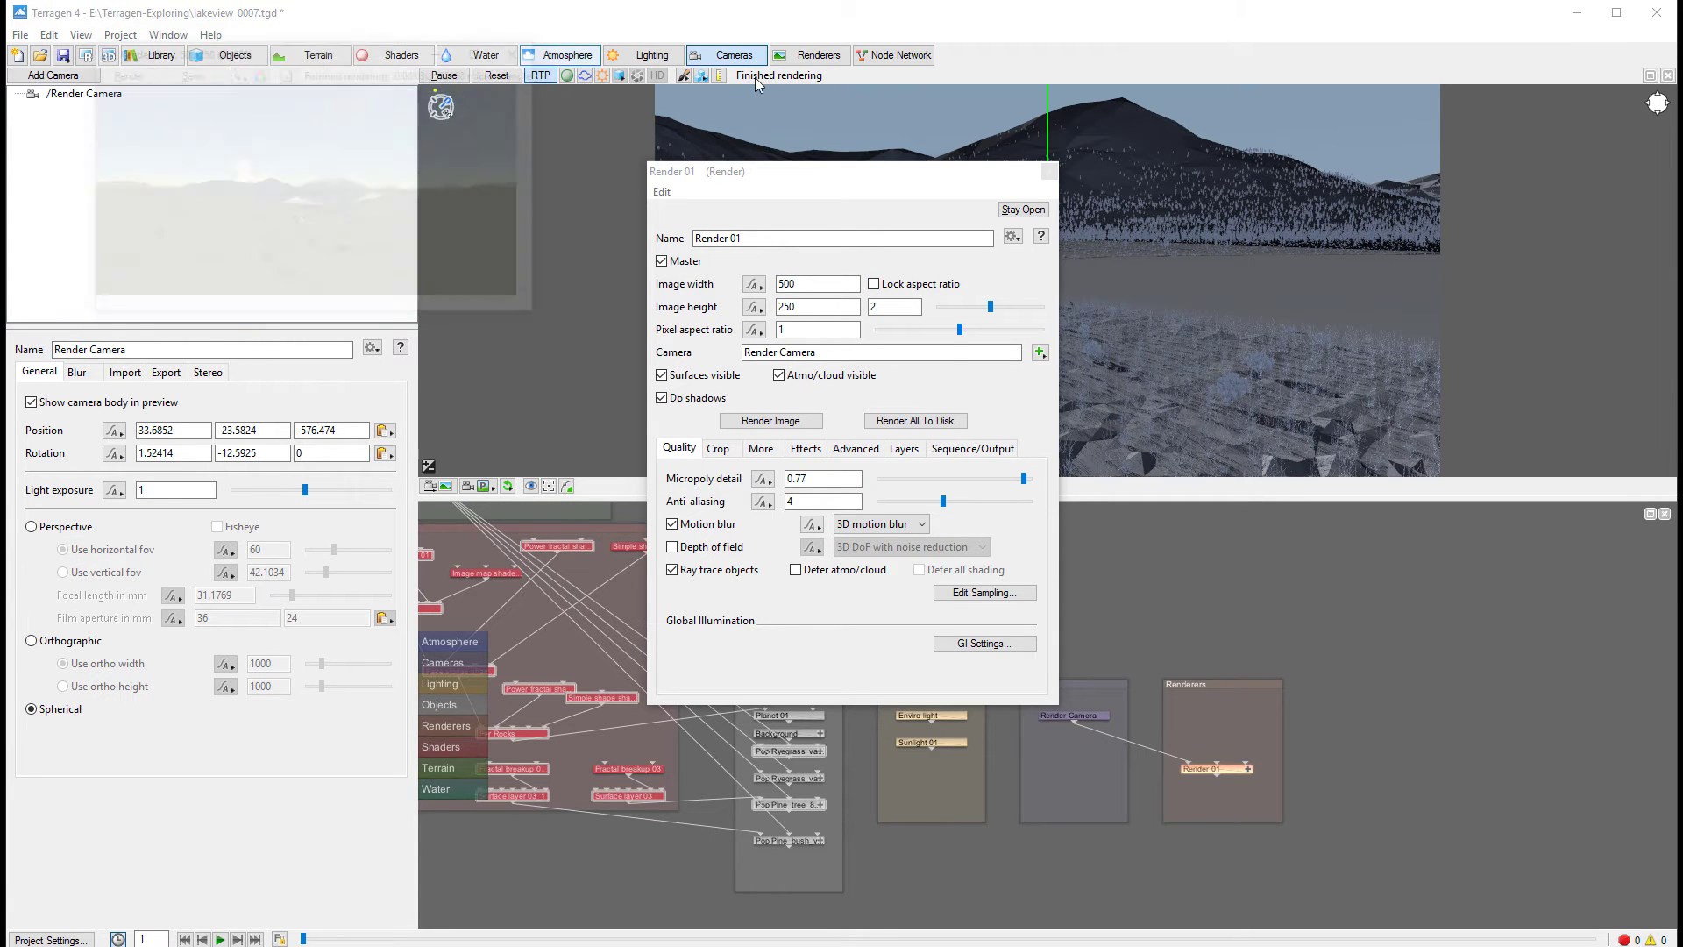
Step: Close Render 01's settings, add six cameras (Camera 01–06), and select Camera 01 in the network
click(1049, 171)
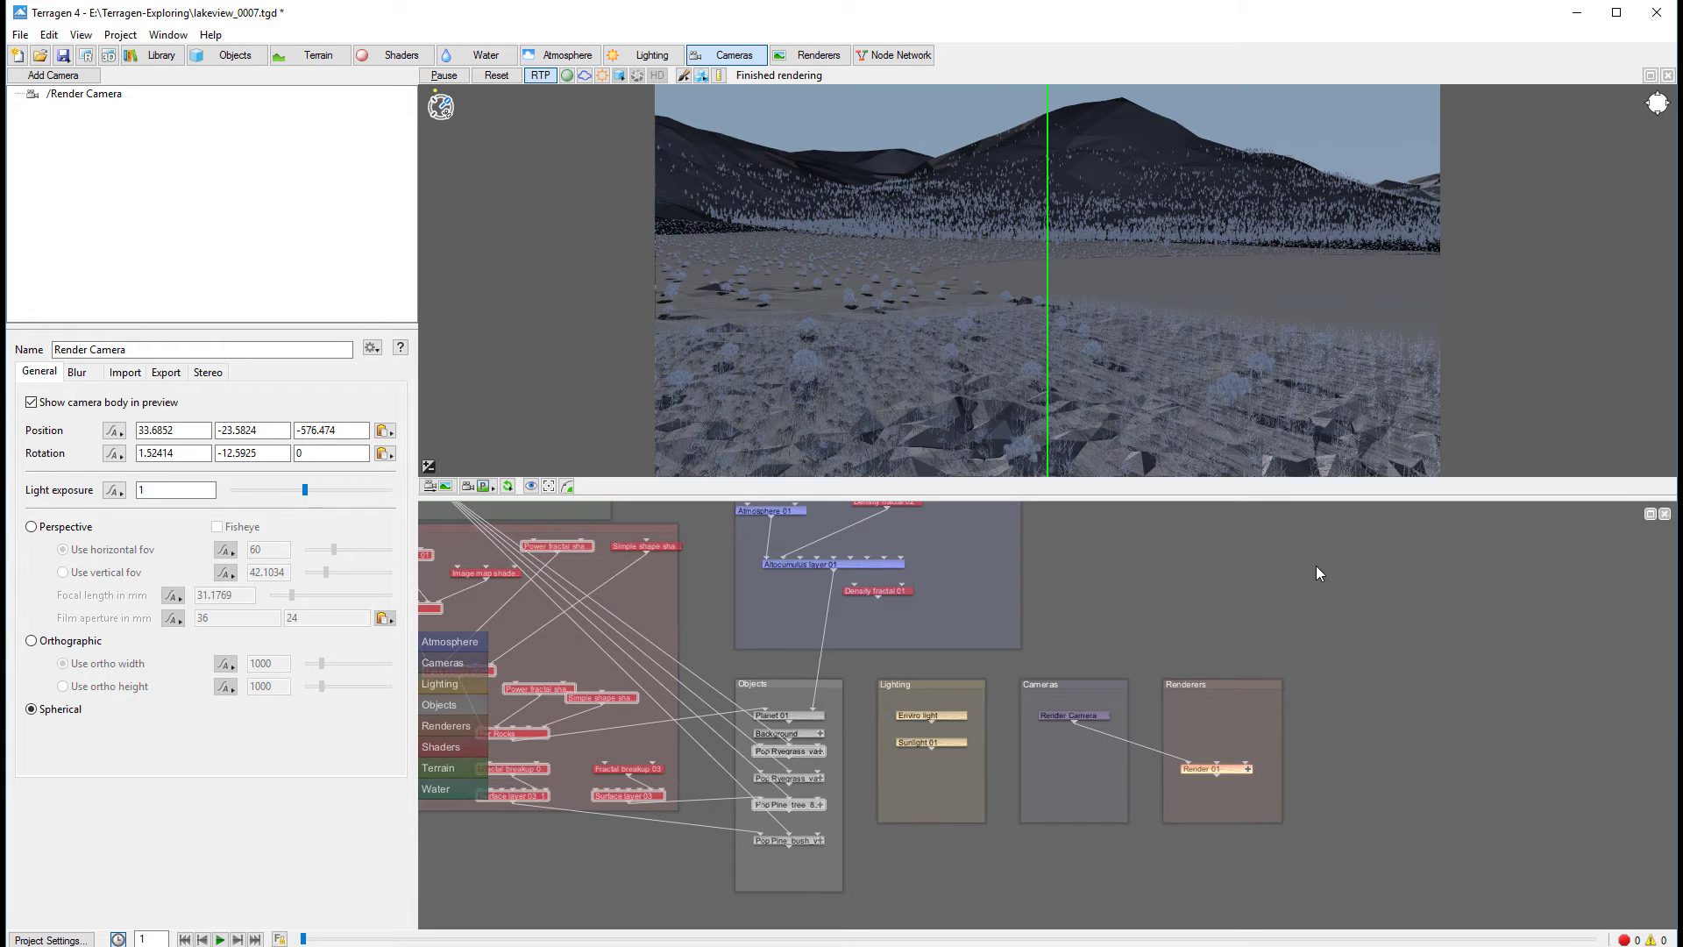
click(67, 77)
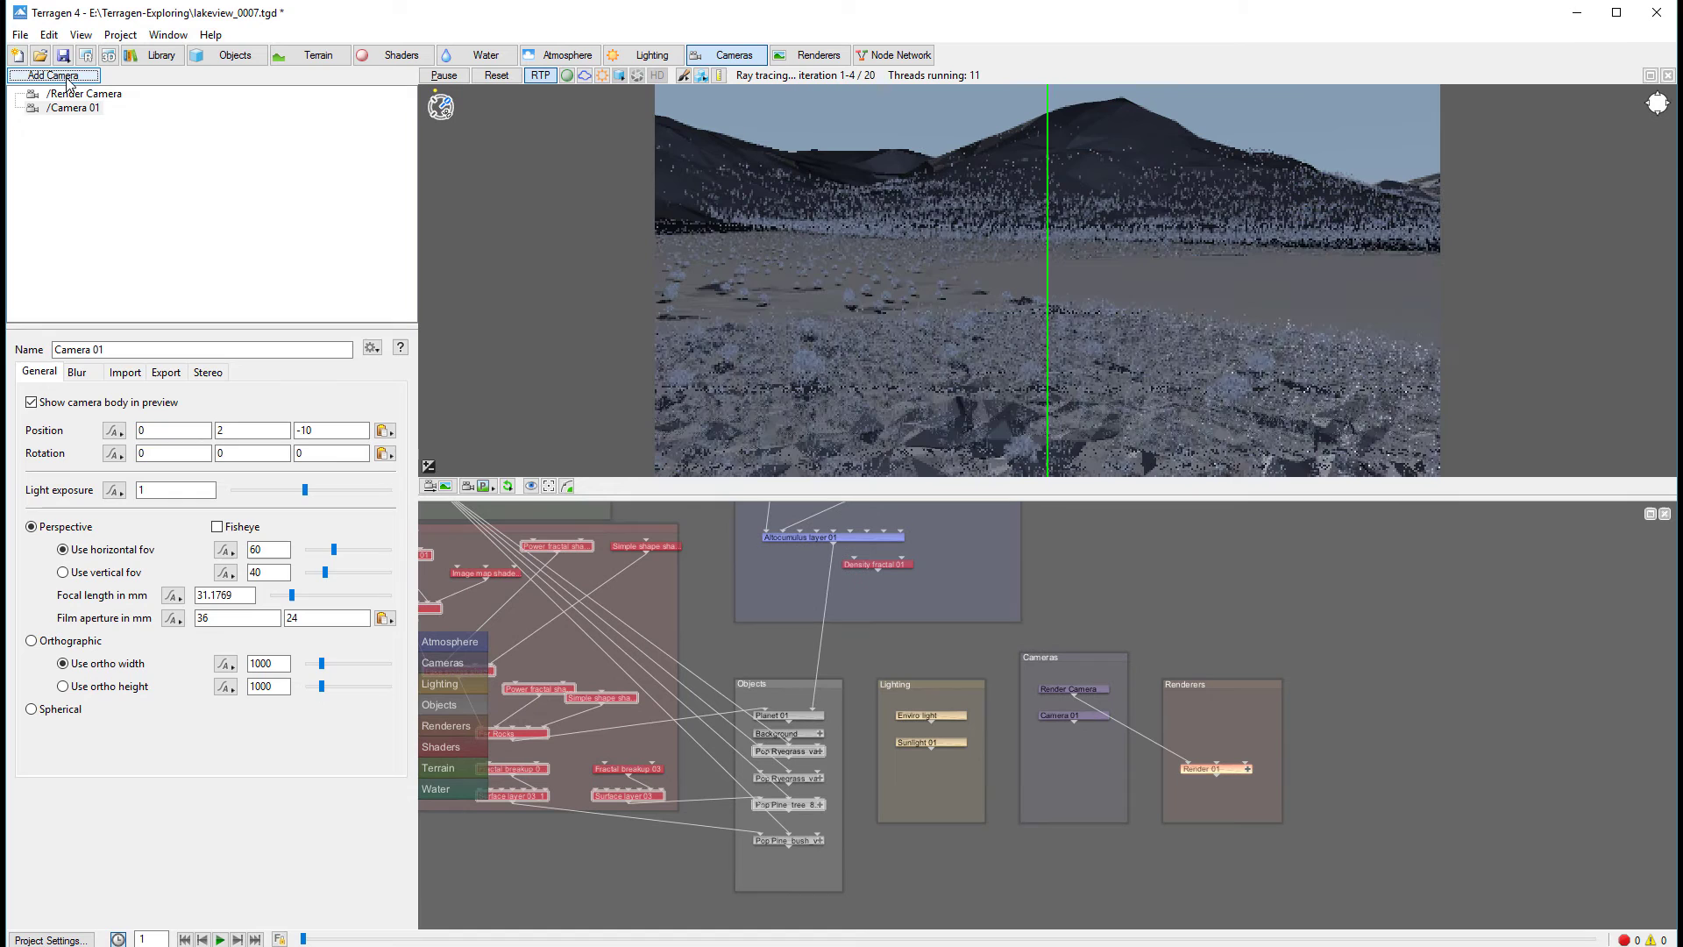
click(68, 77)
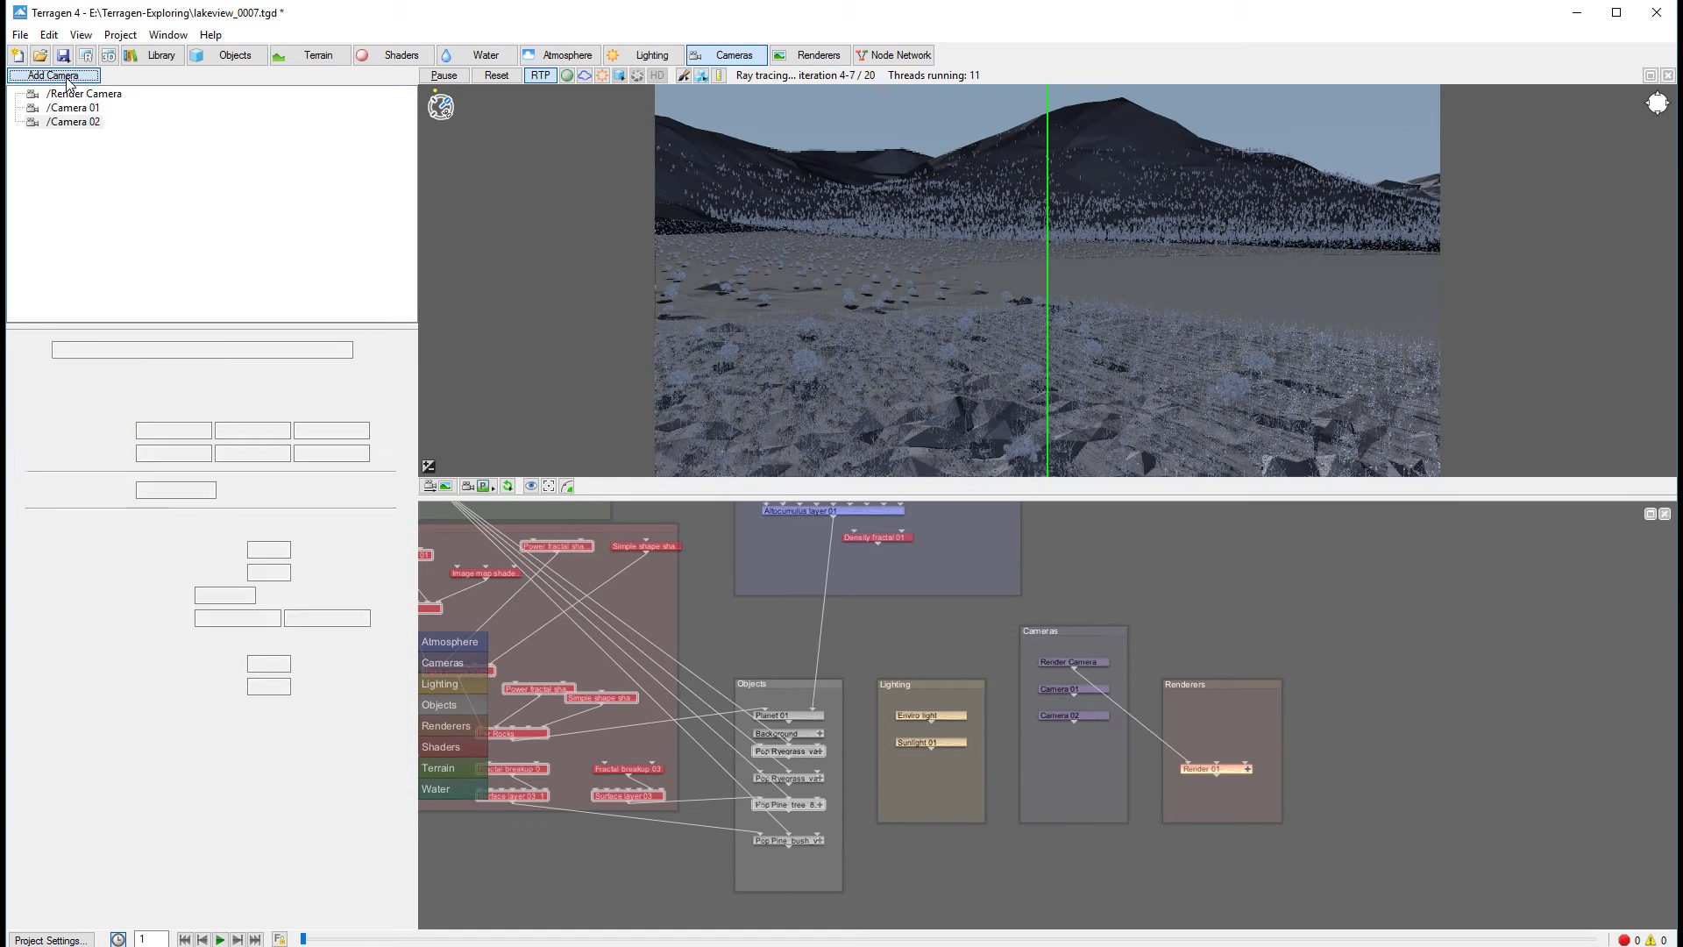
click(67, 77)
click(67, 77)
click(67, 77)
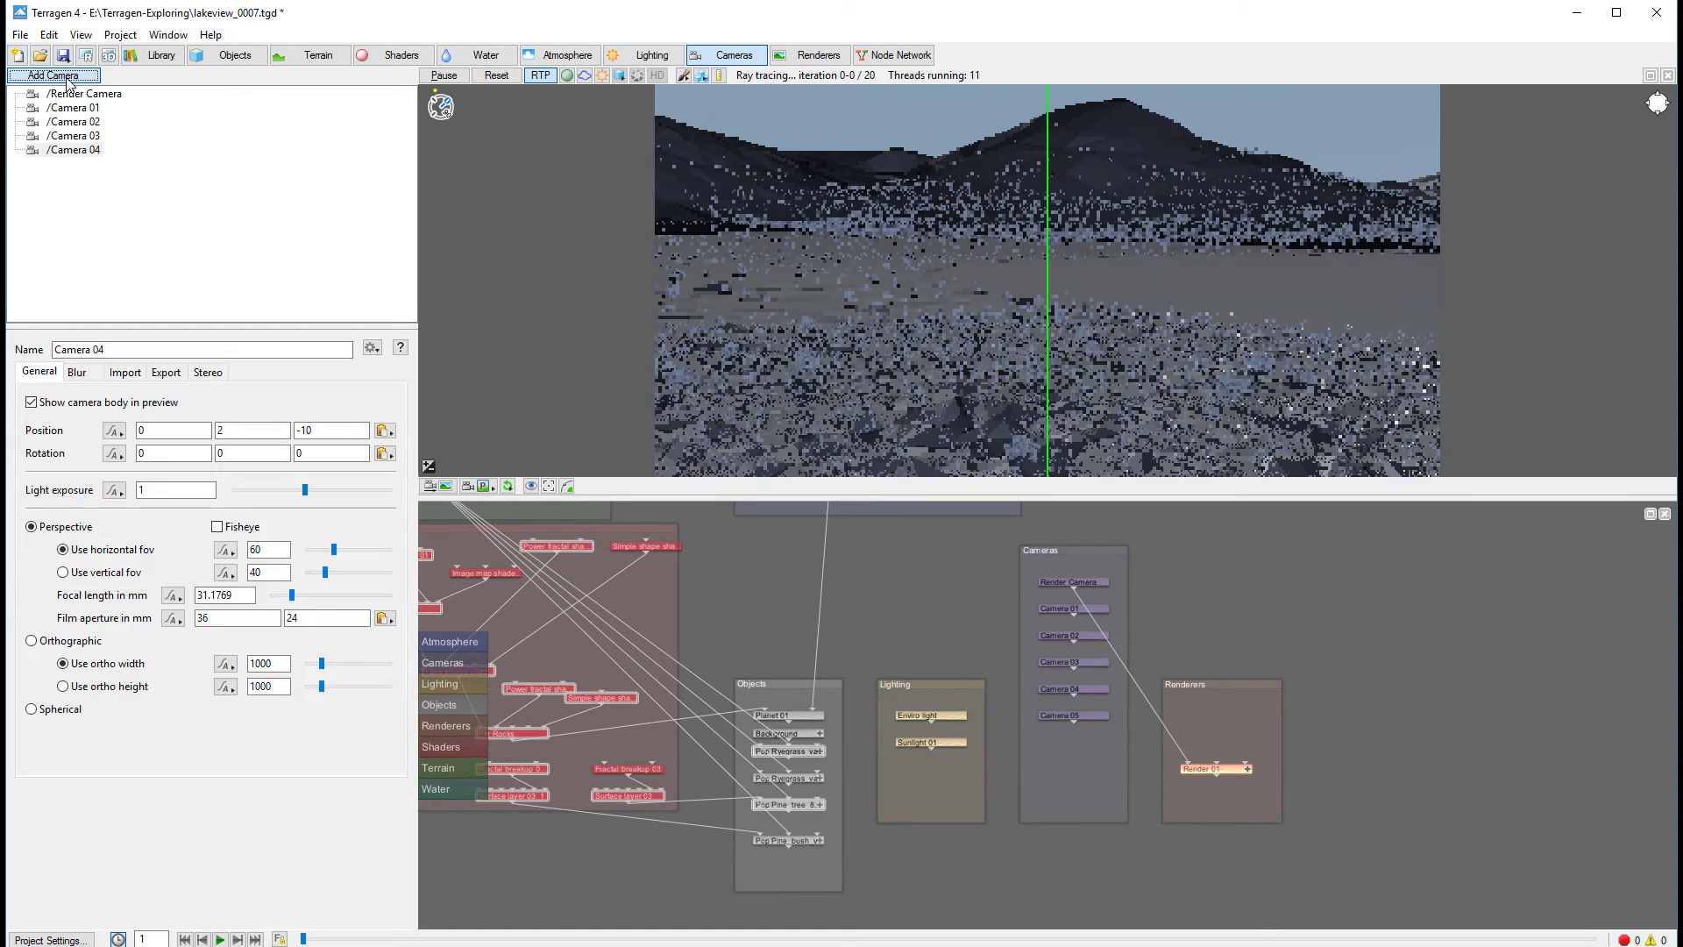
click(68, 77)
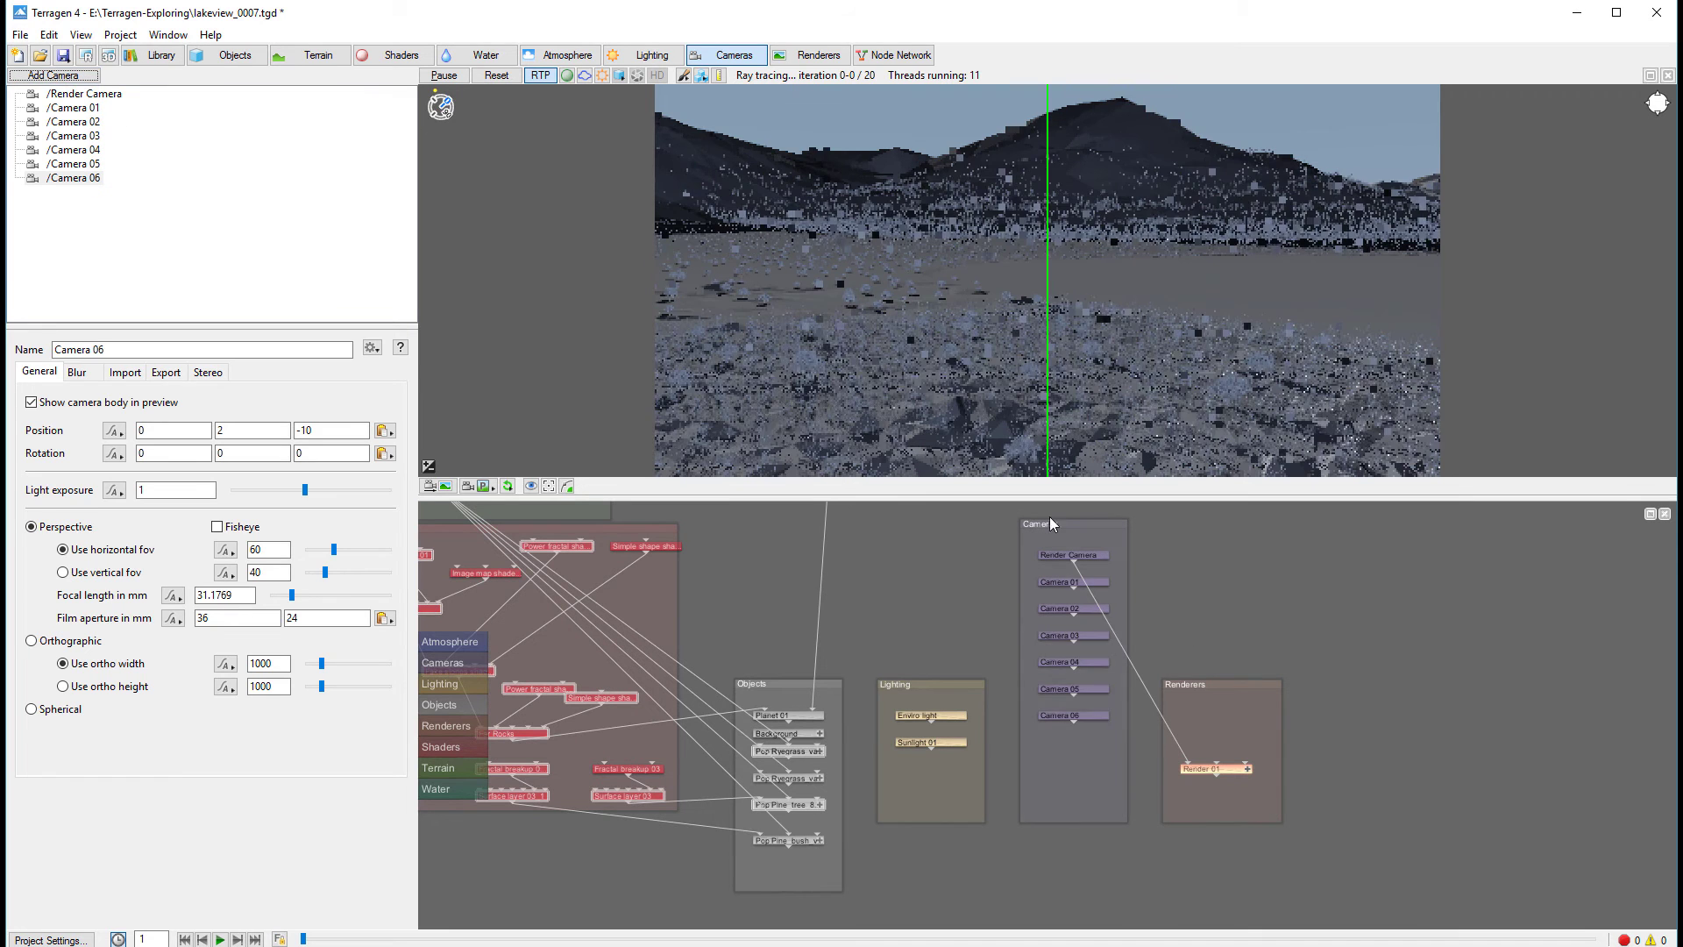
click(1073, 583)
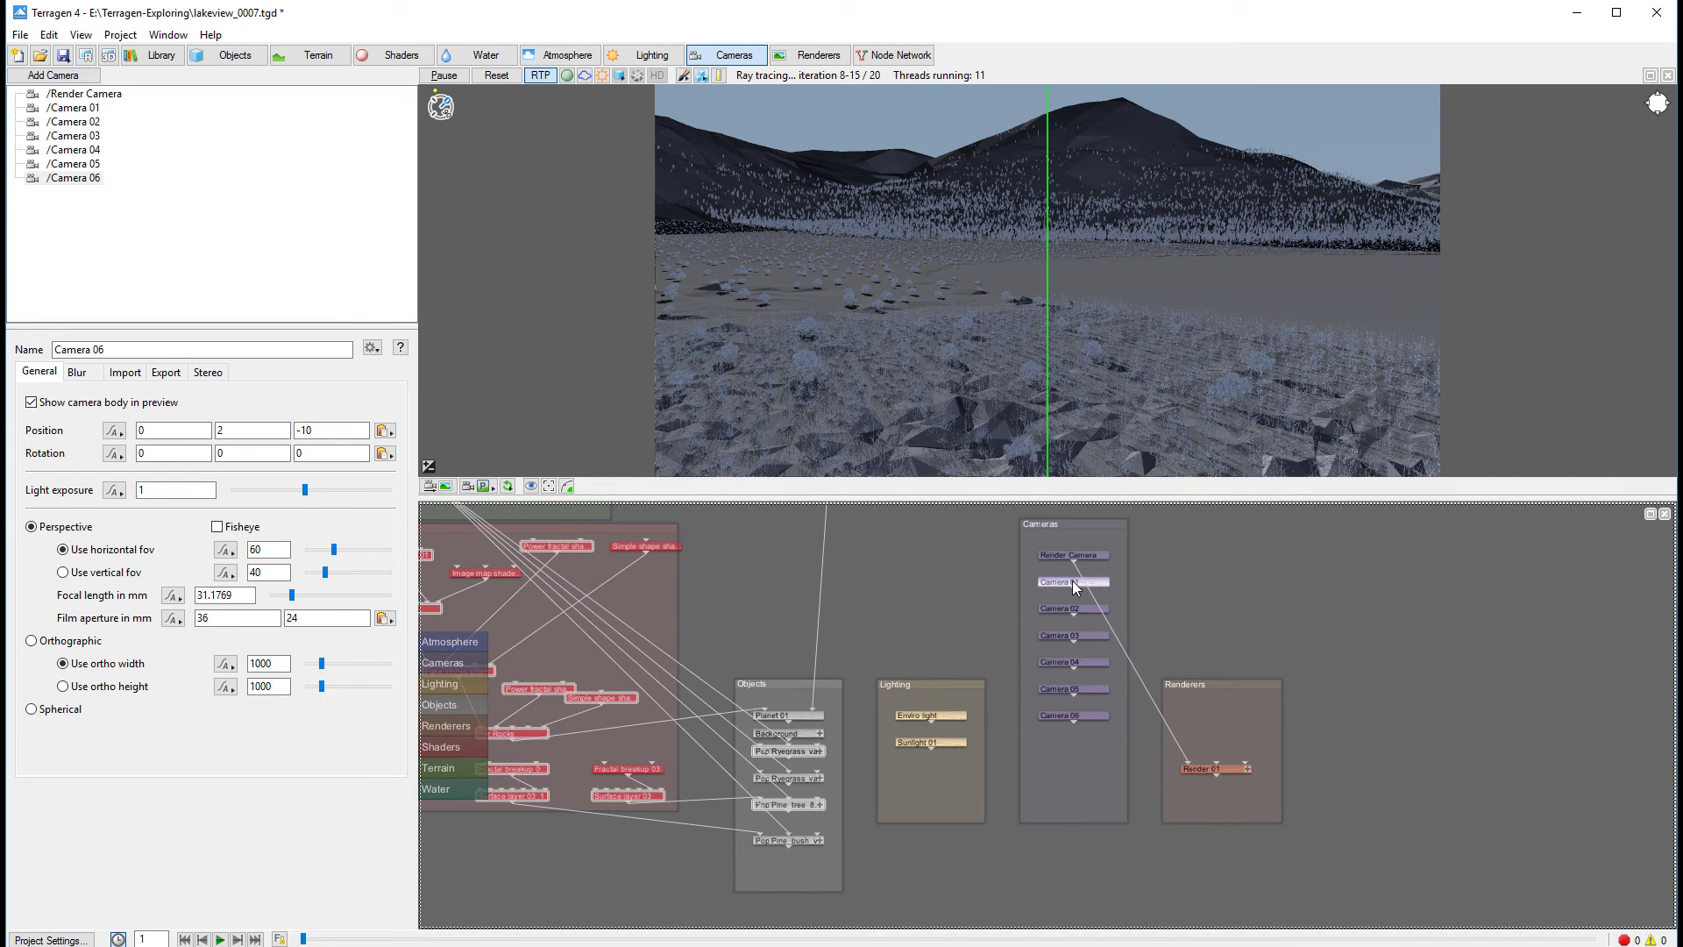
Step: Copy Camera 06's position into Camera 01 and give Camera 01 a 90° horizontal fov
double_click(1071, 580)
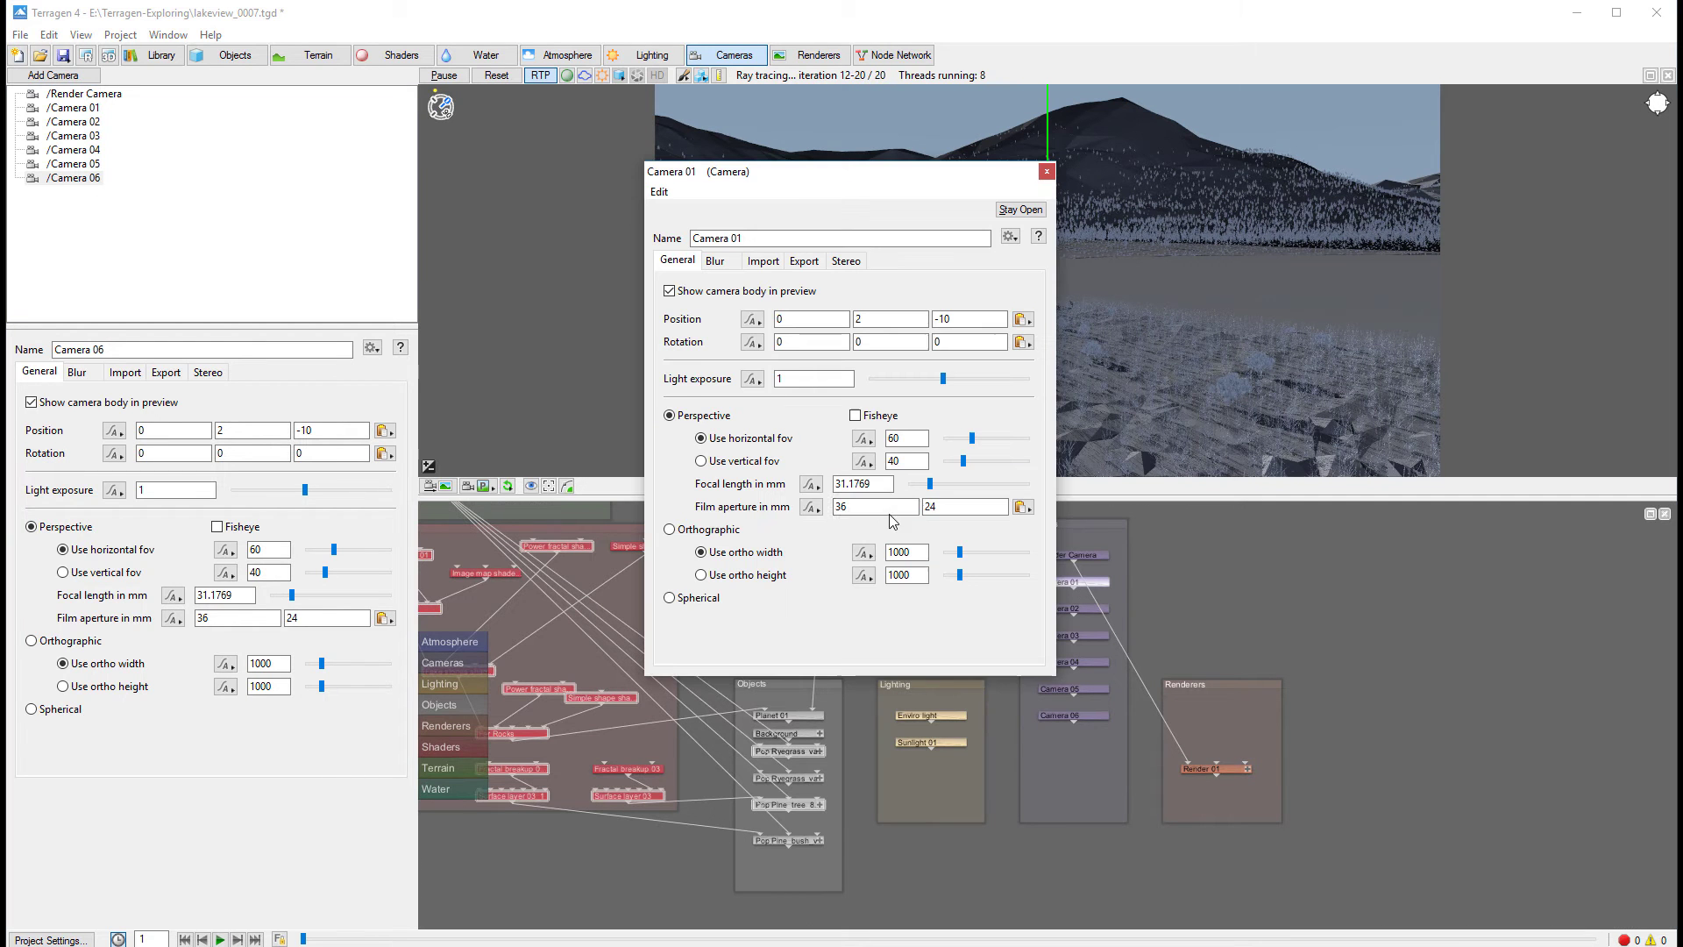
drag(816, 171, 623, 176)
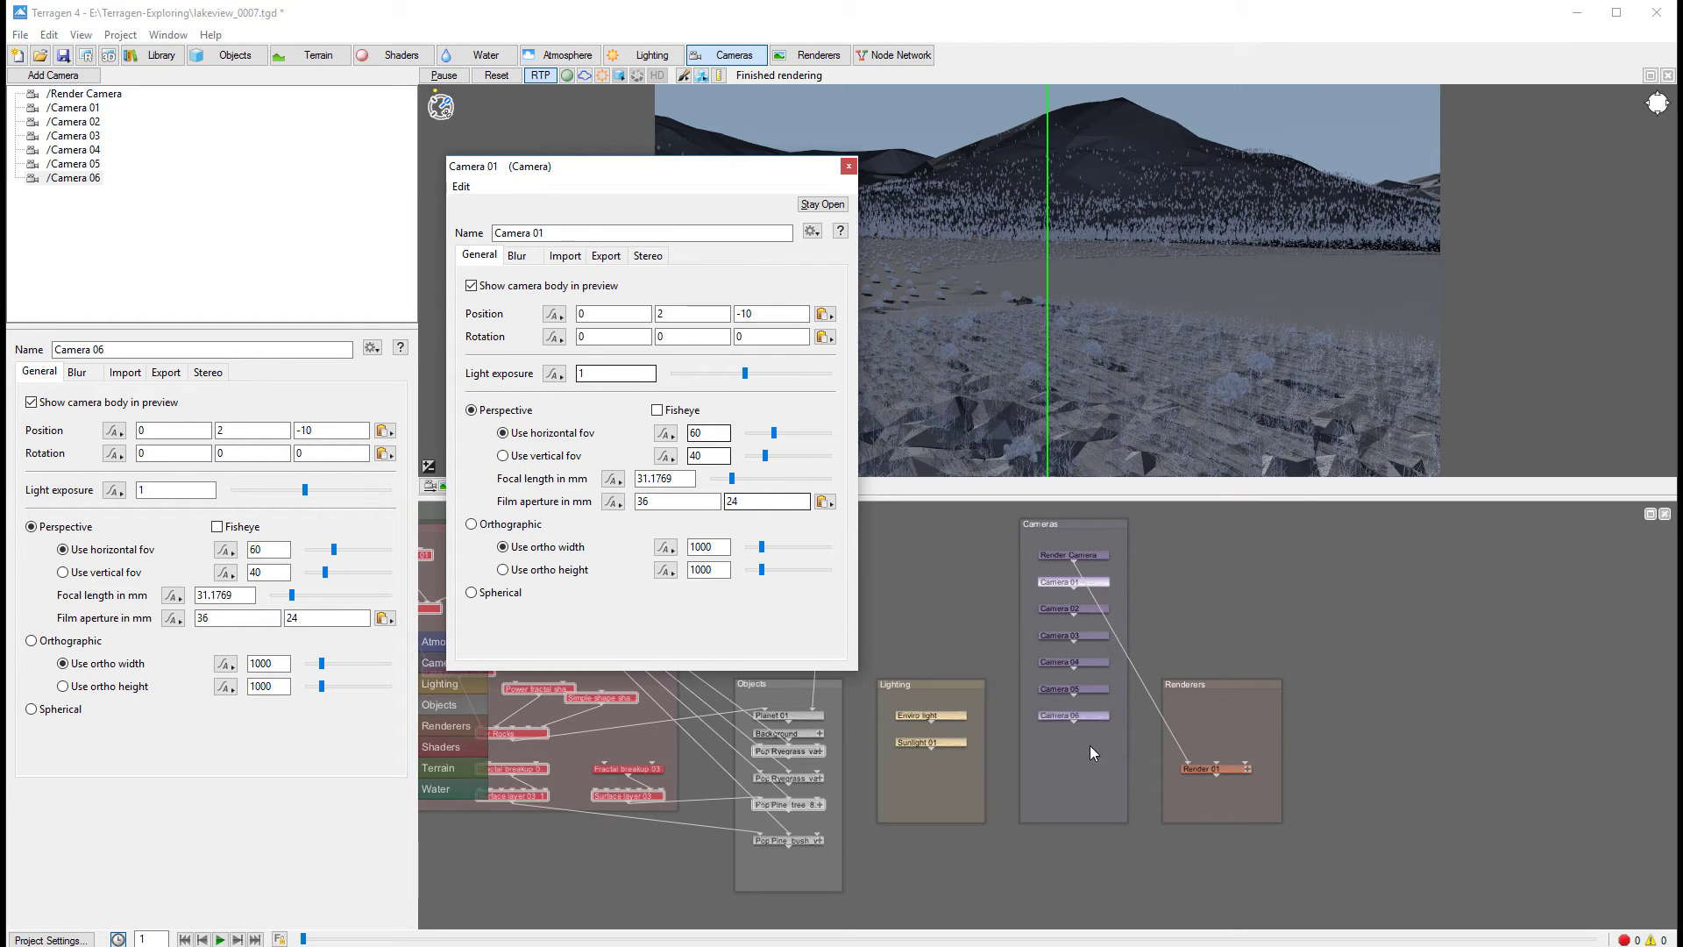
click(386, 431)
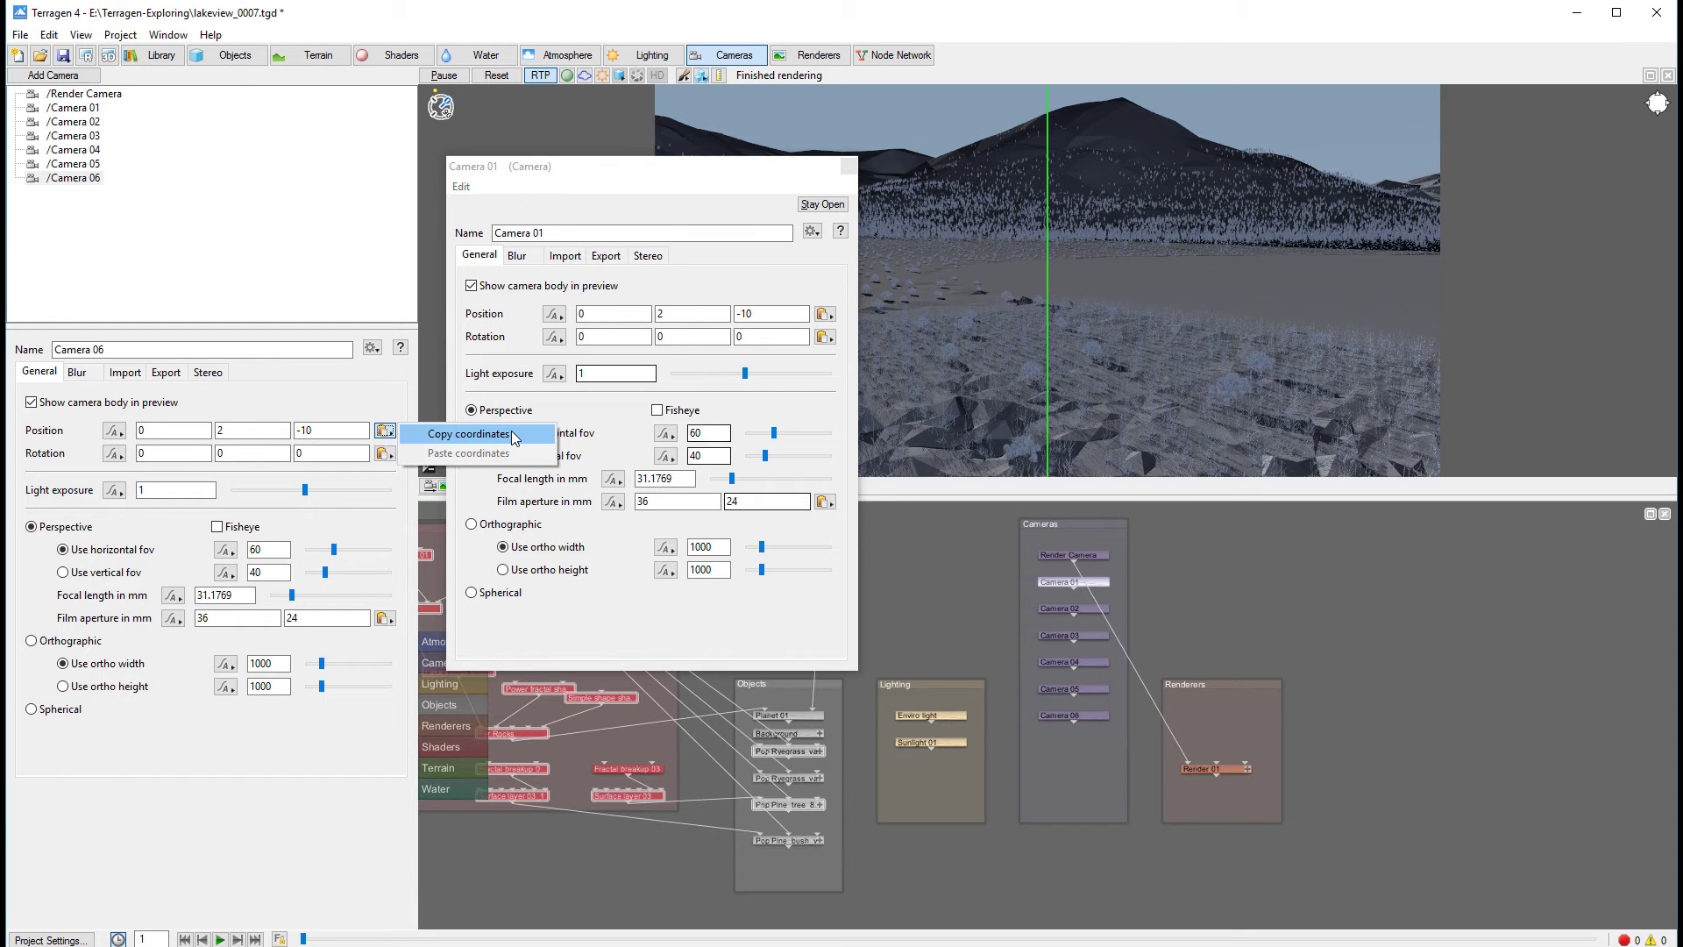
click(530, 432)
click(824, 313)
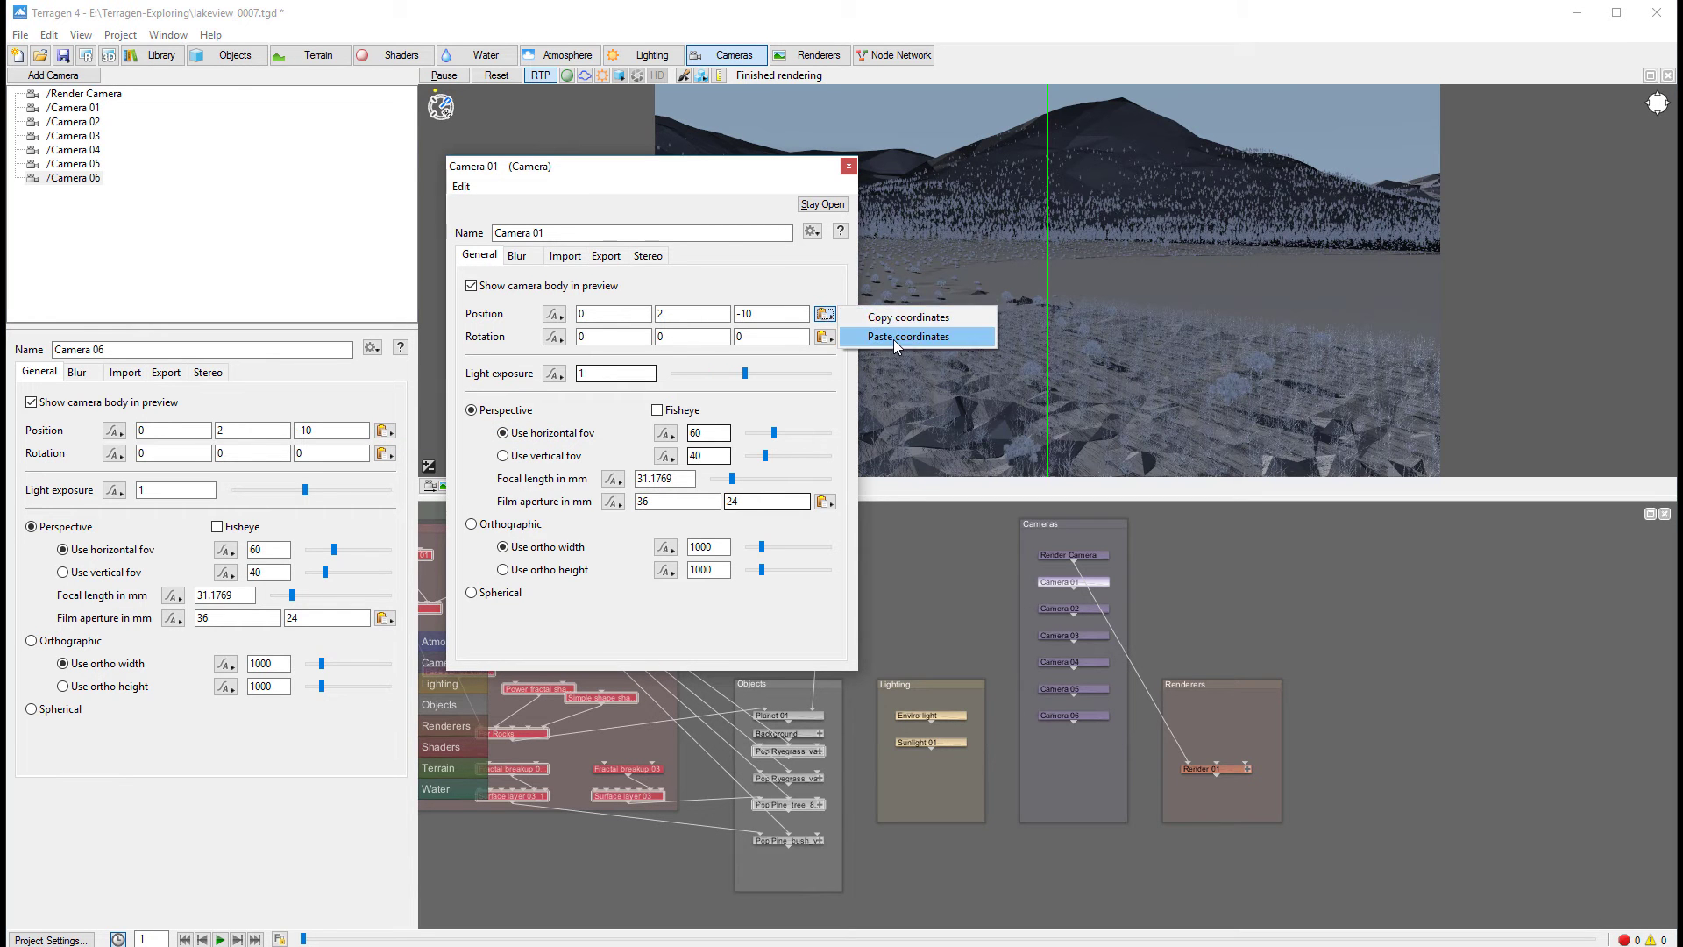
click(893, 337)
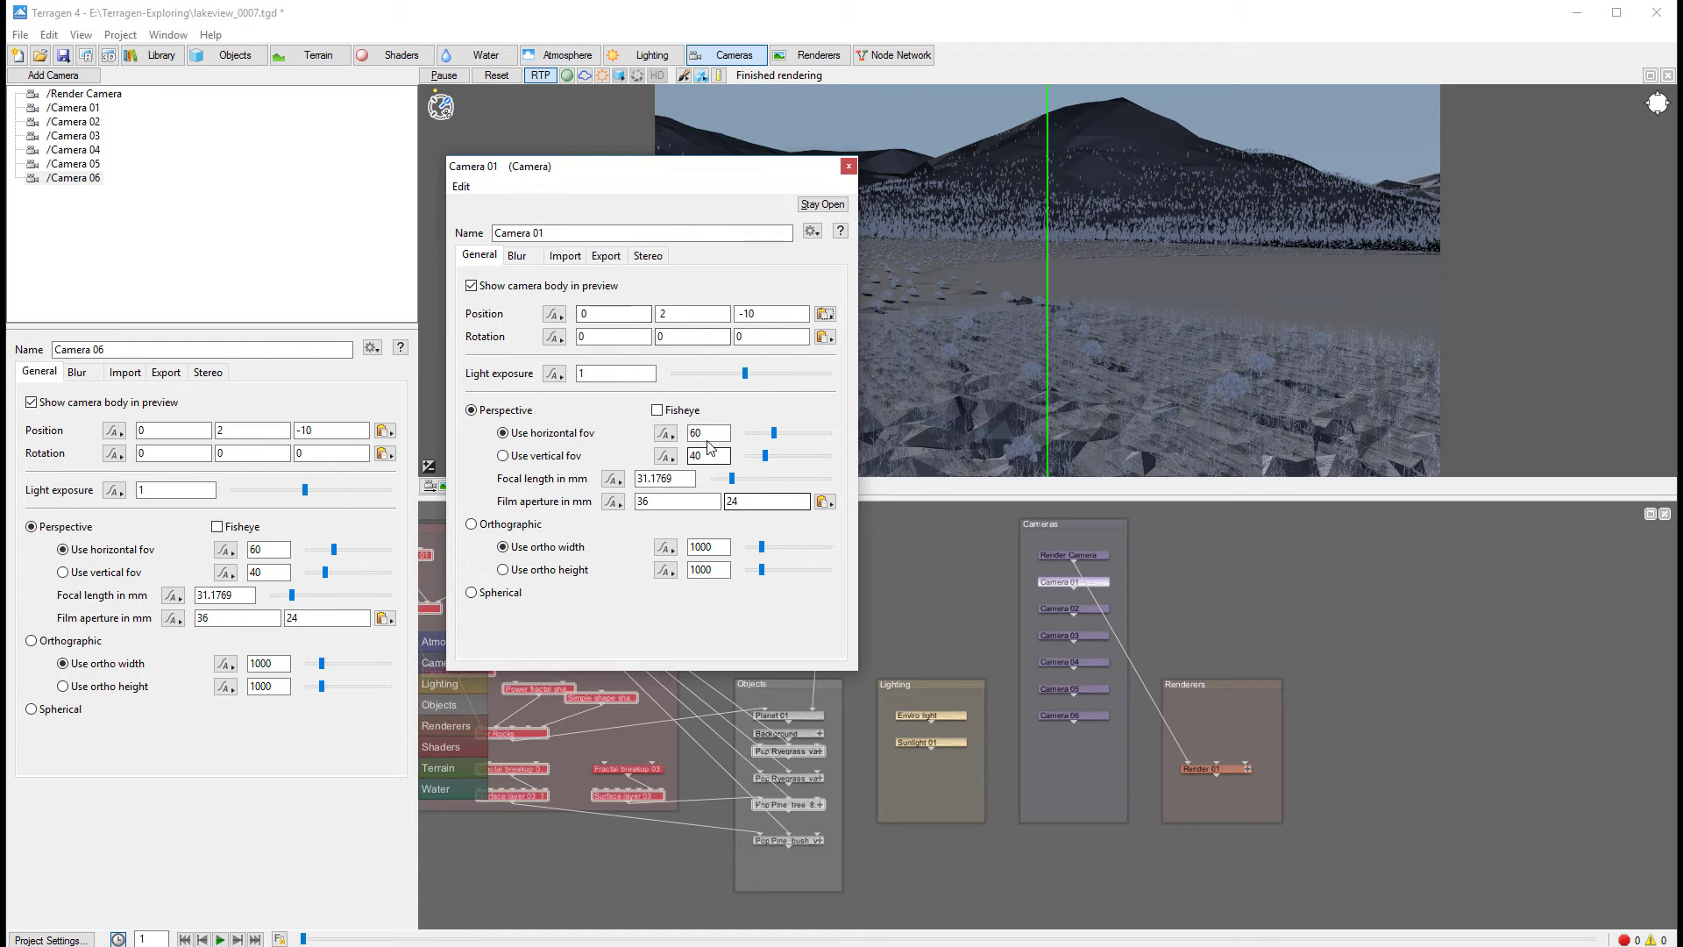
text(90)
key(Return)
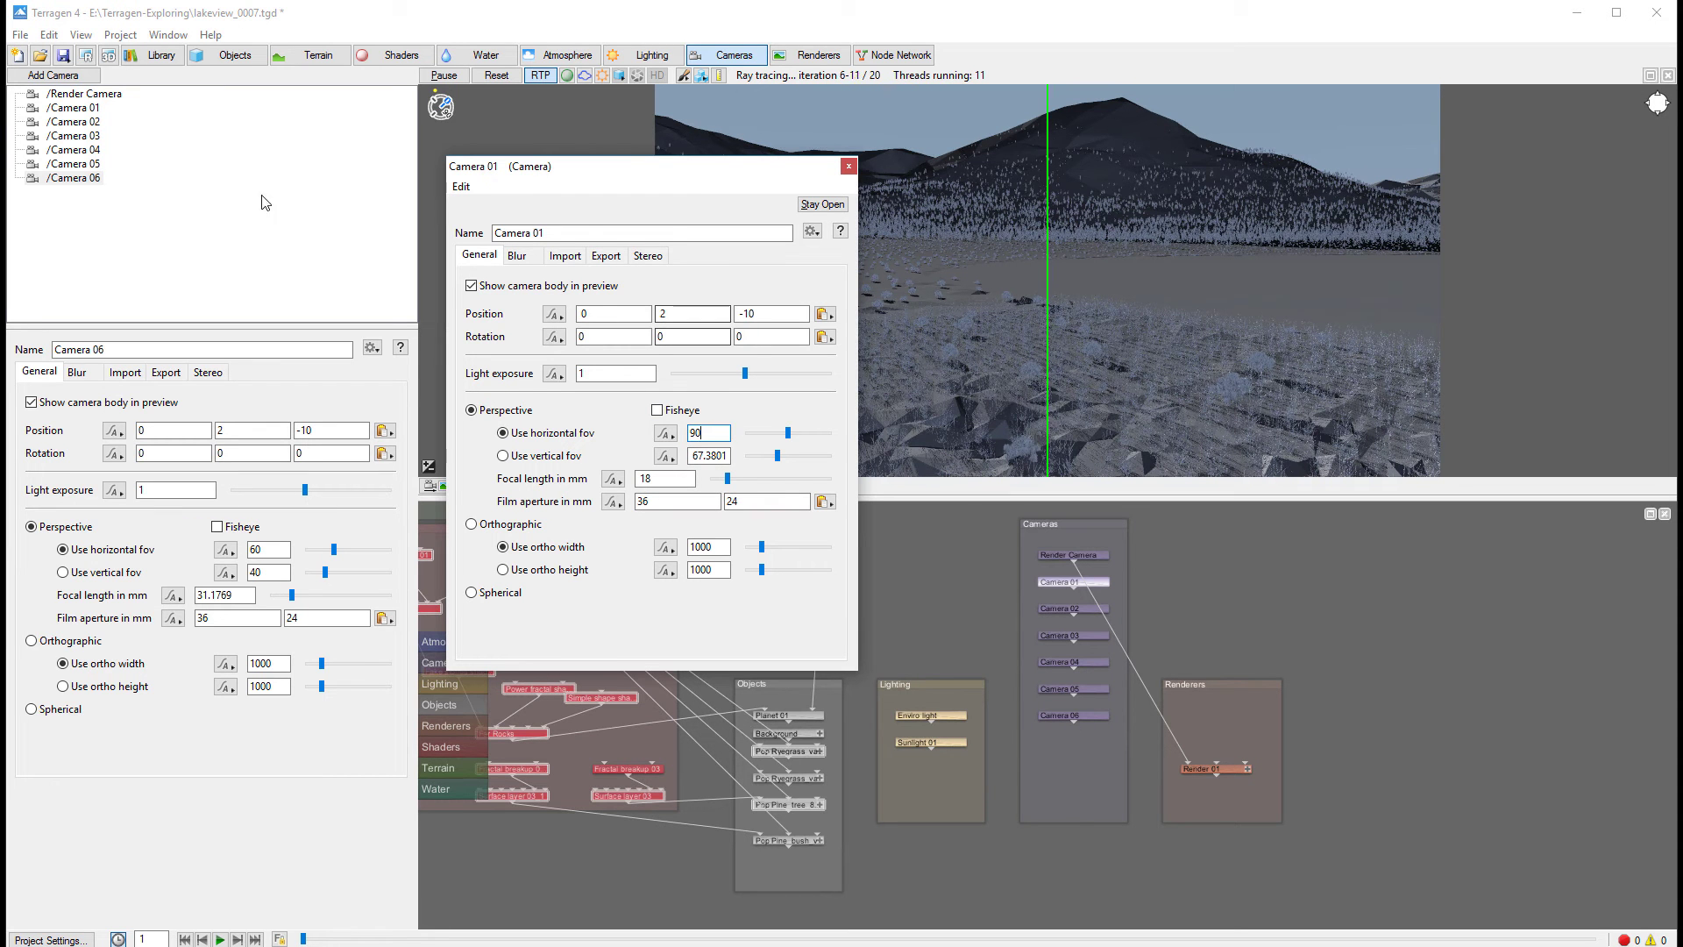
Step: Close the floating Camera 01 window and set Camera 02's horizontal fov to 90
click(74, 108)
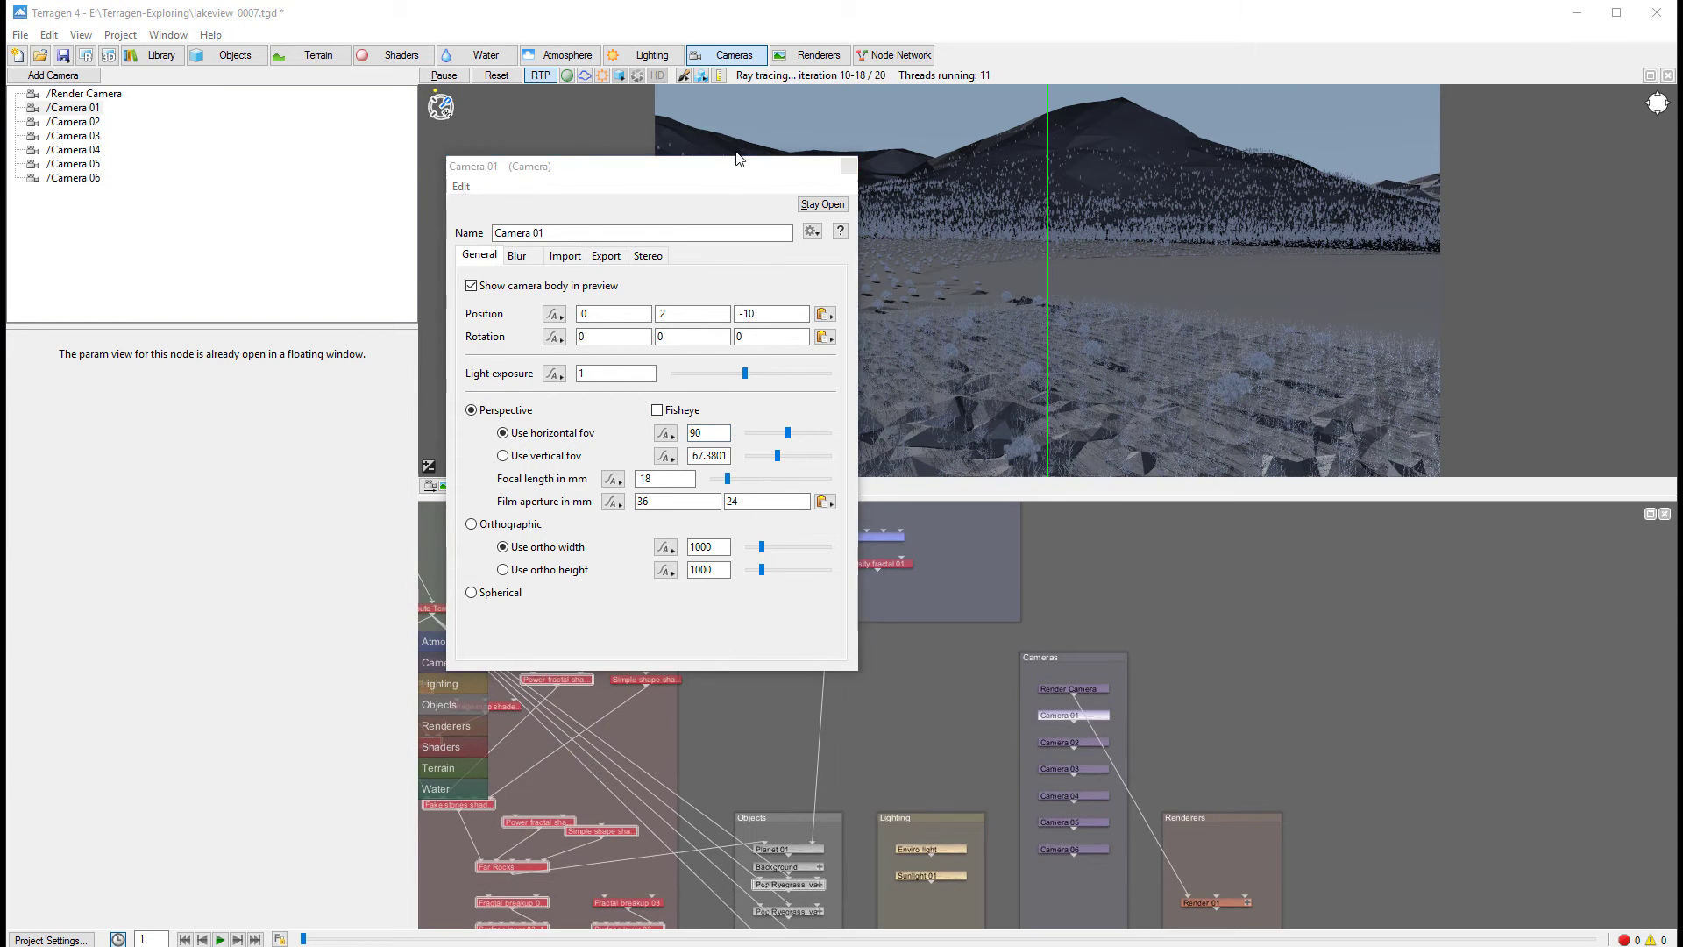
click(849, 165)
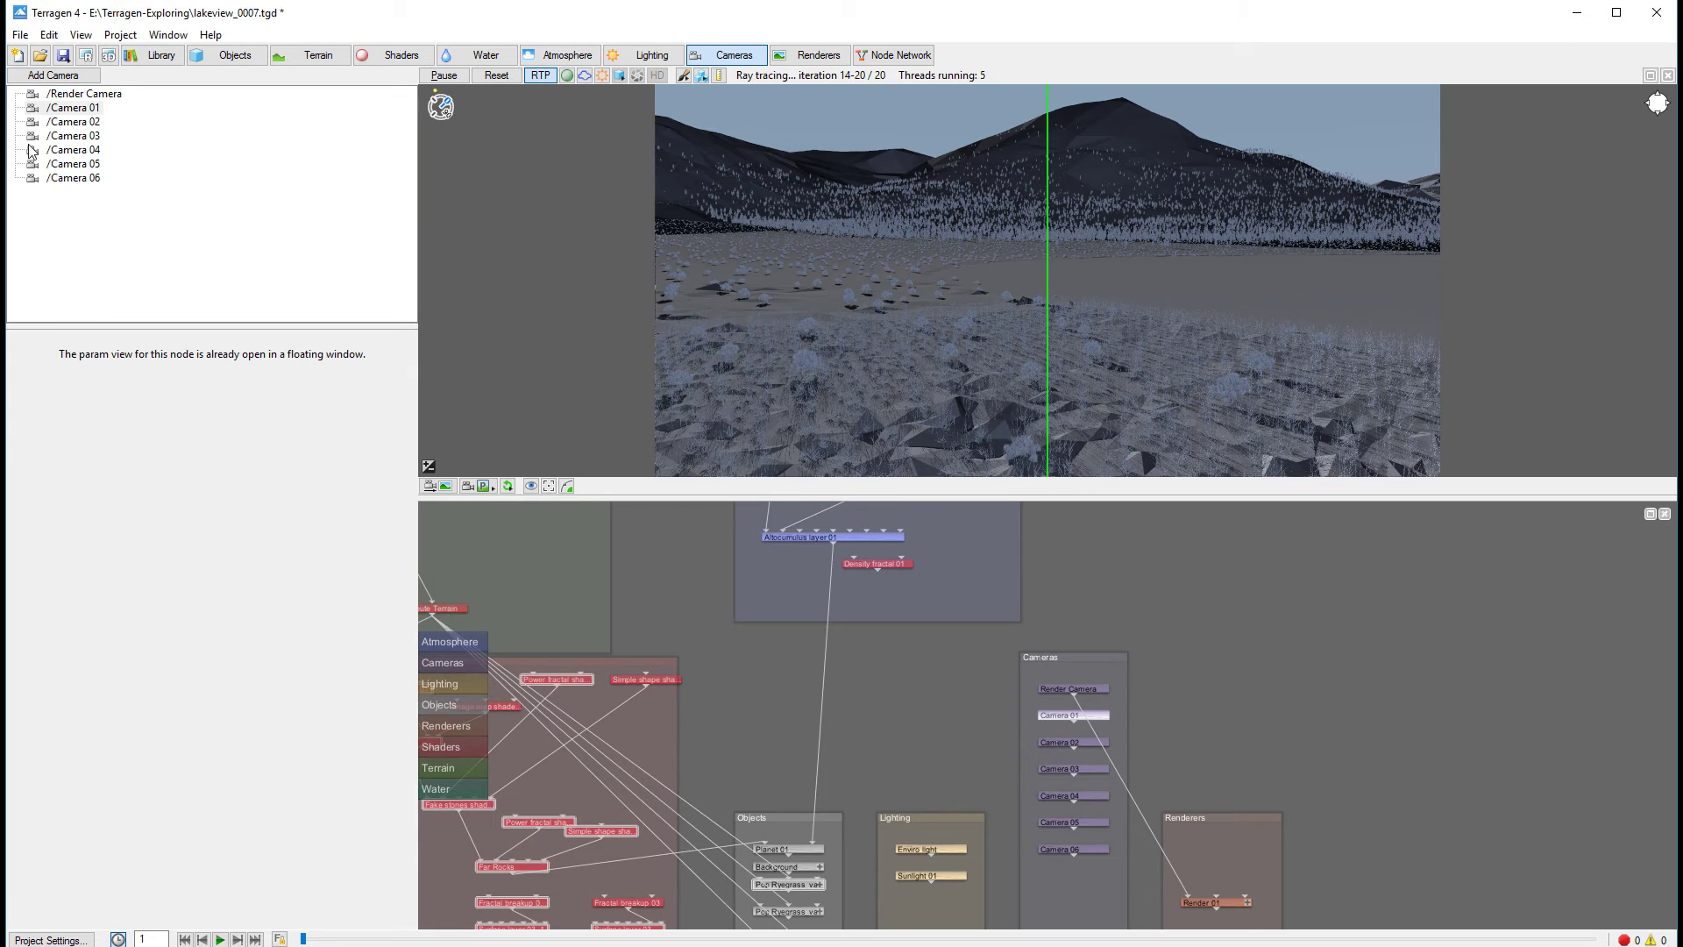
click(70, 109)
click(73, 109)
click(73, 109)
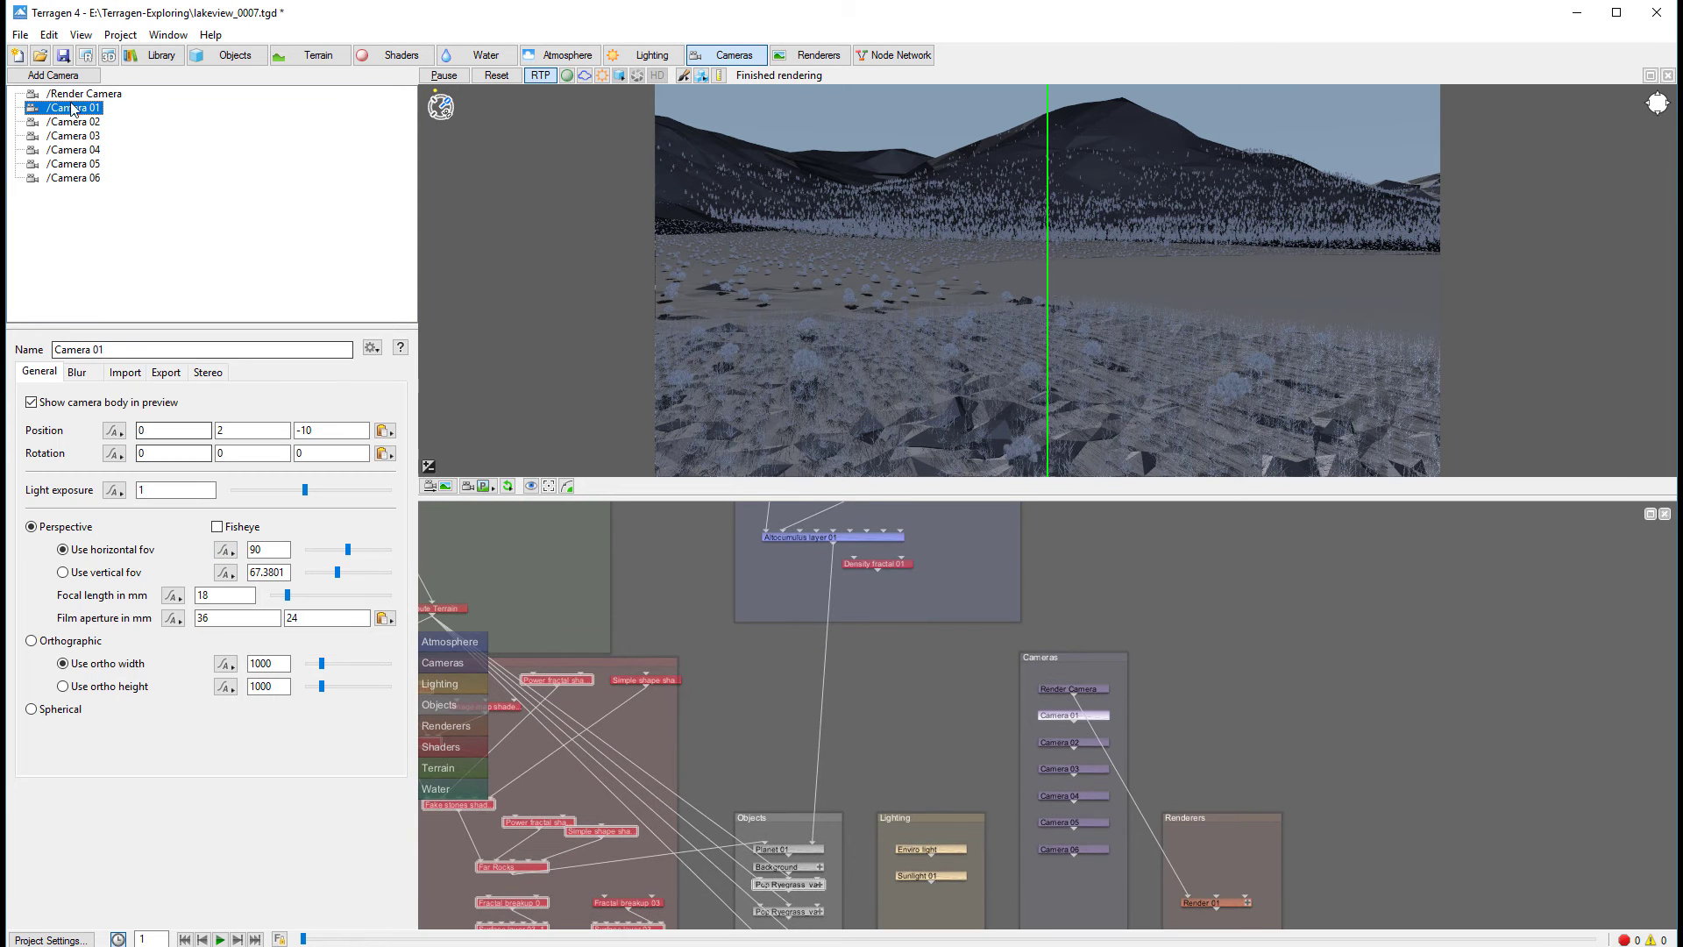
click(74, 121)
double_click(260, 550)
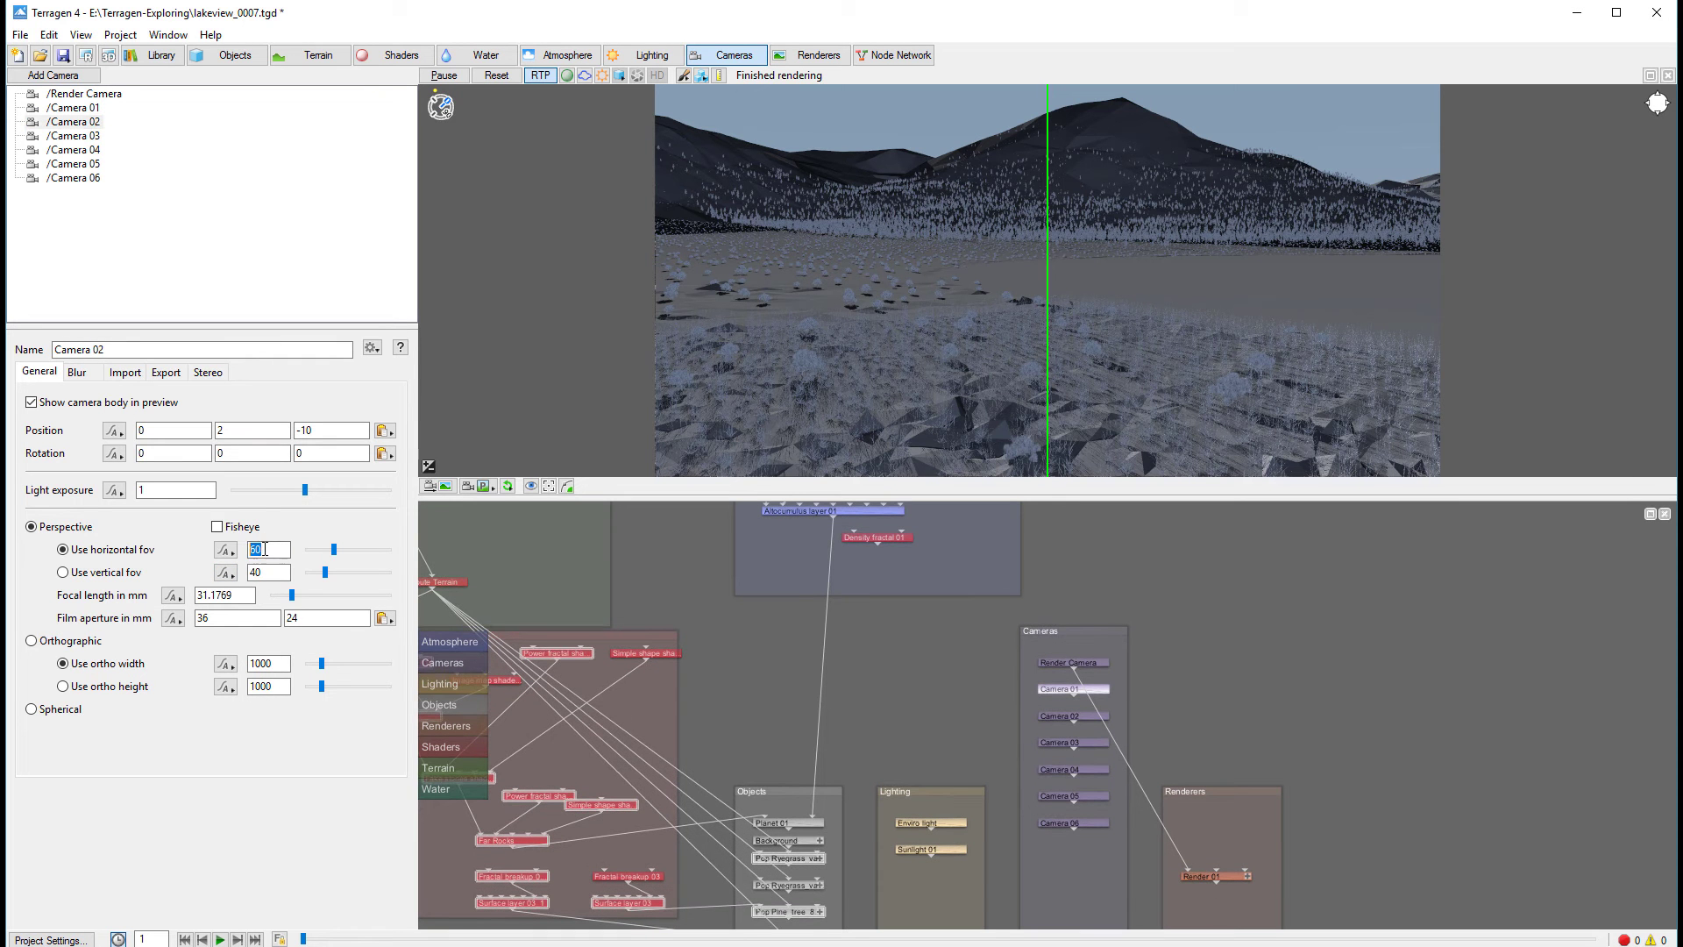
text(90)
key(Return)
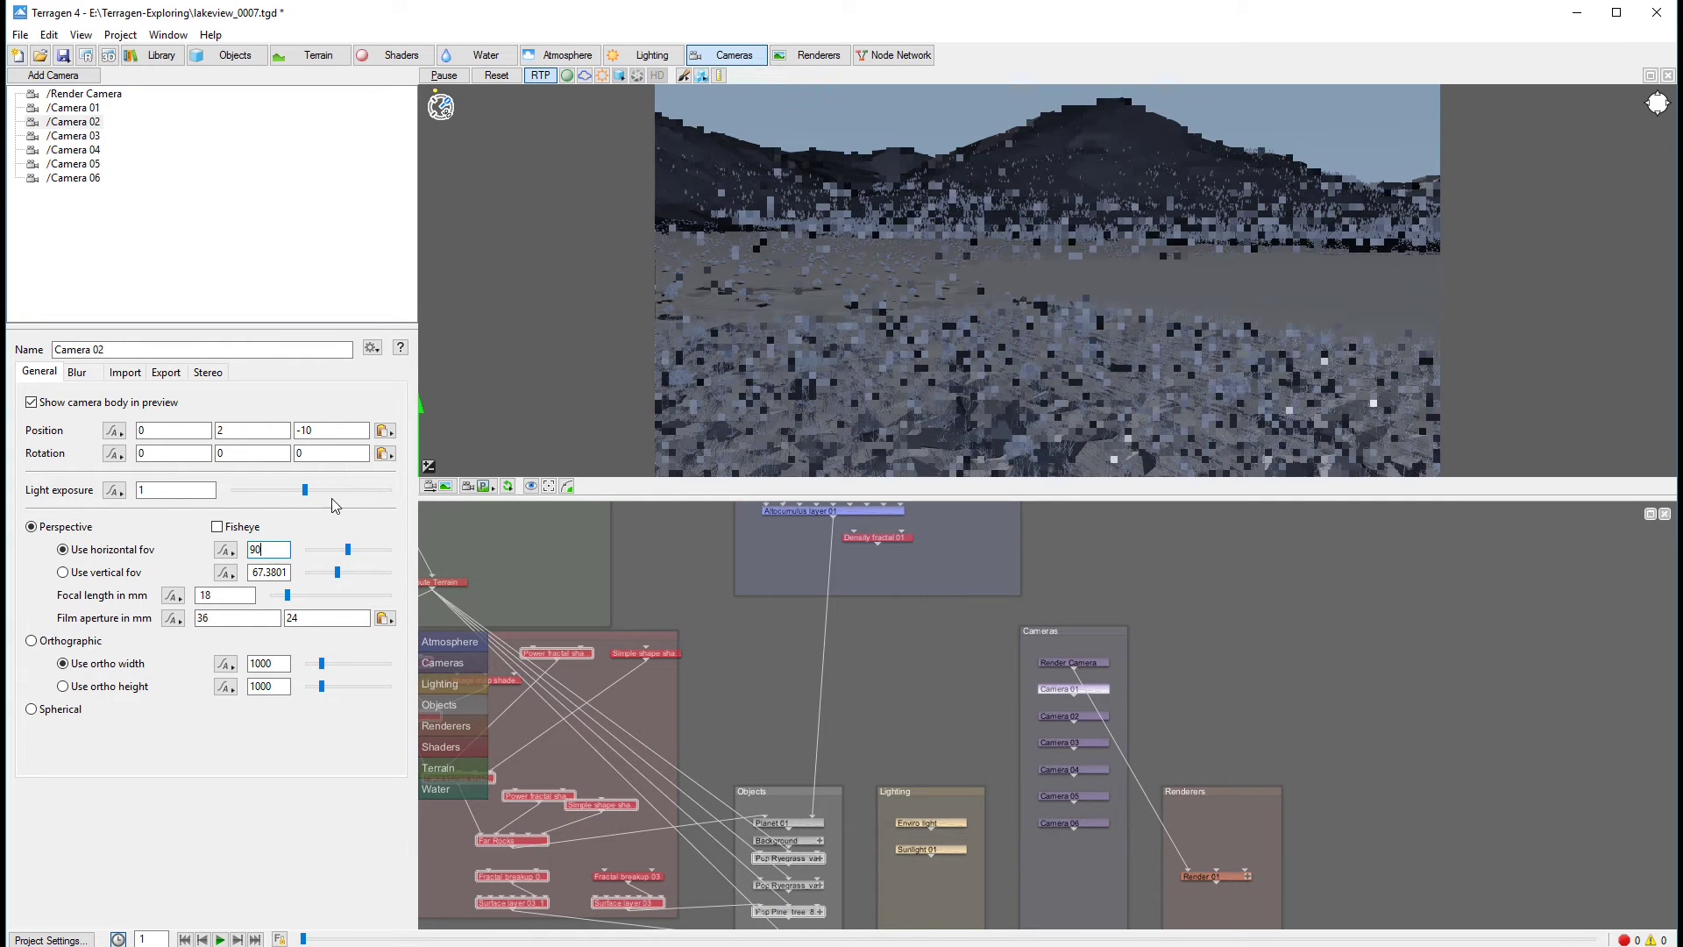
Step: Set Camera 03's horizontal fov to 90, correcting a mistyped 9.0
click(70, 136)
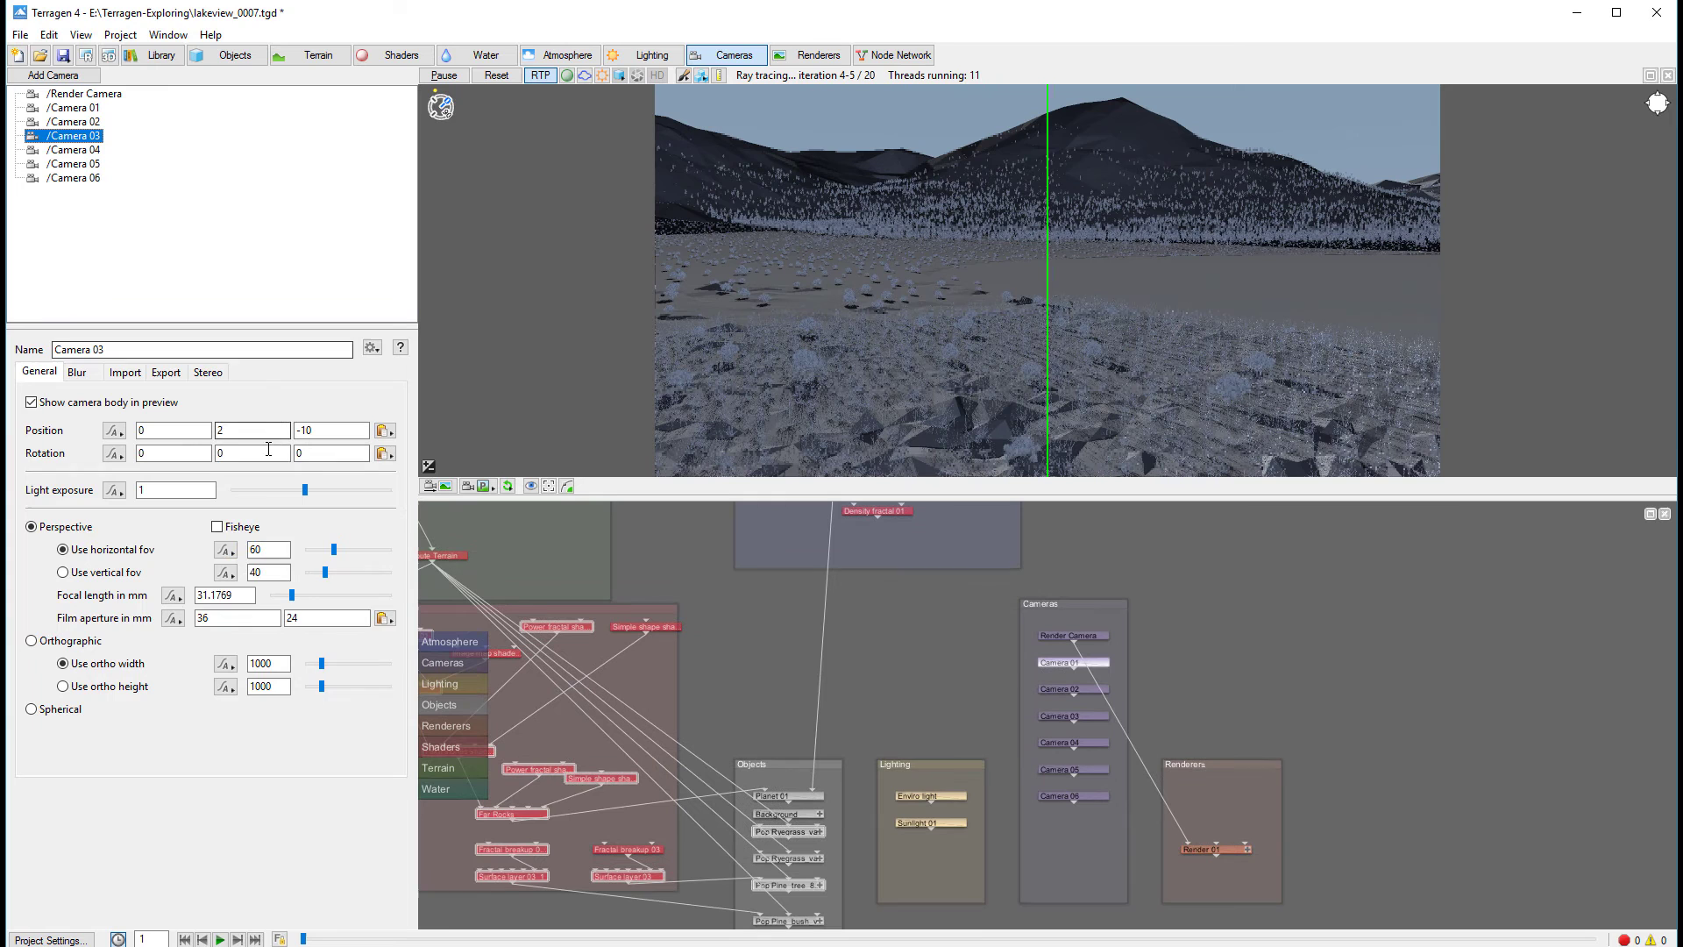
double_click(260, 549)
text(9.0)
key(Return)
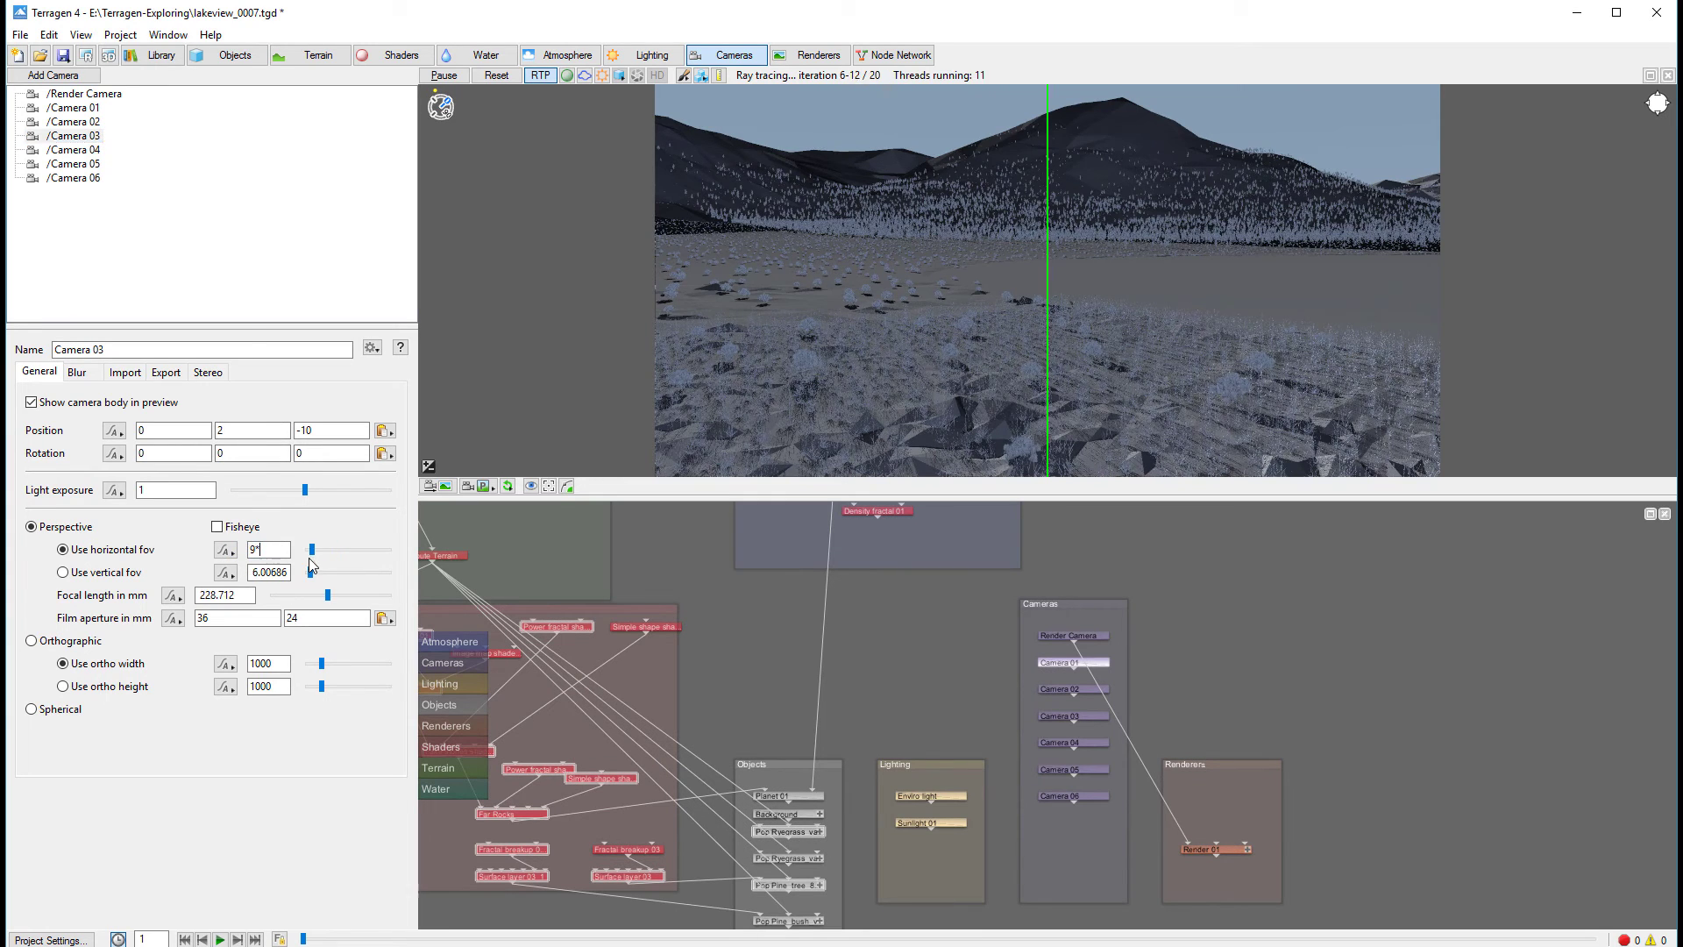
double_click(278, 548)
text(90)
key(Return)
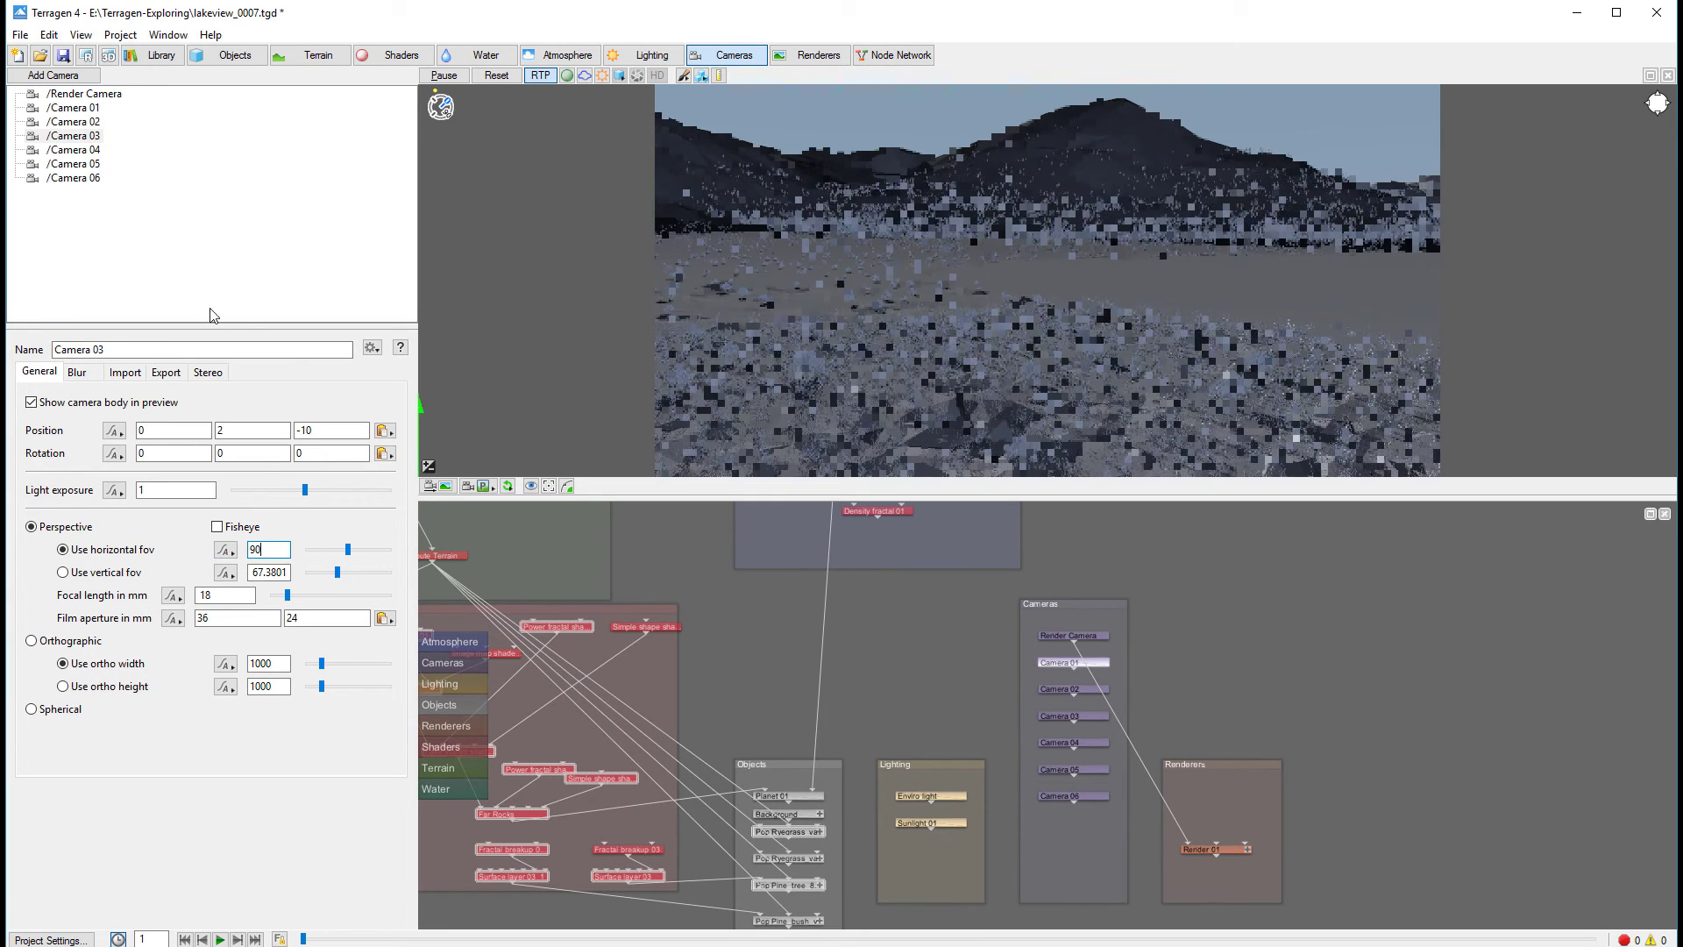
Step: Set the horizontal fov of Cameras 04, 05 and 06 to 90
click(85, 138)
click(87, 149)
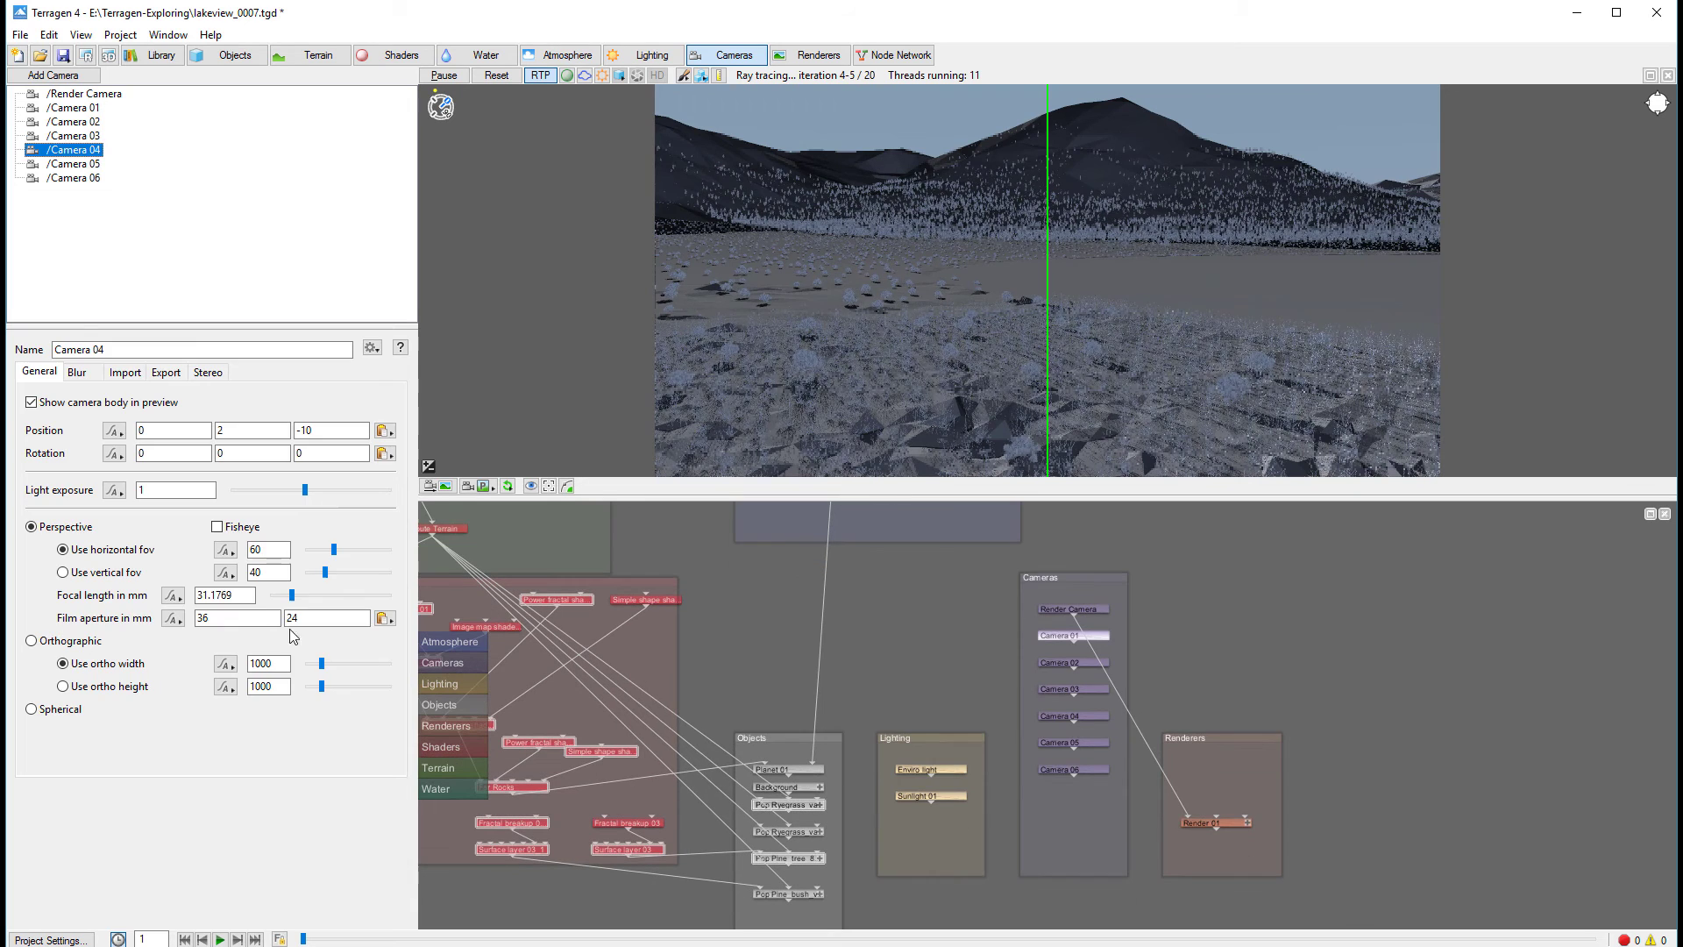
double_click(280, 550)
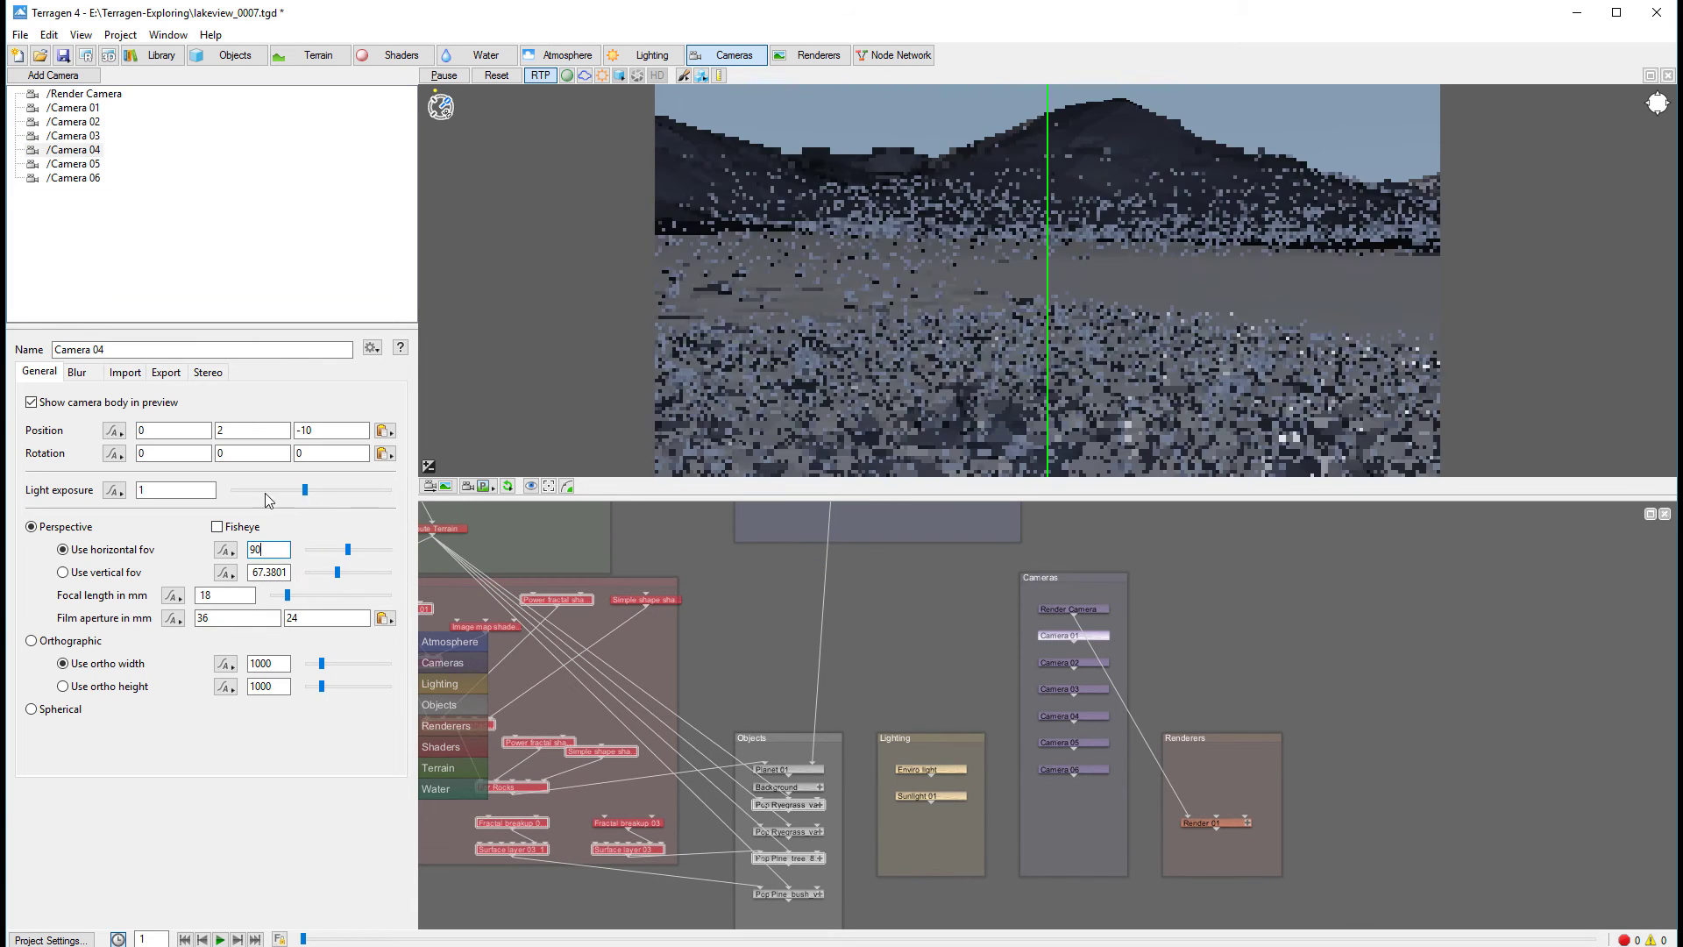
click(84, 164)
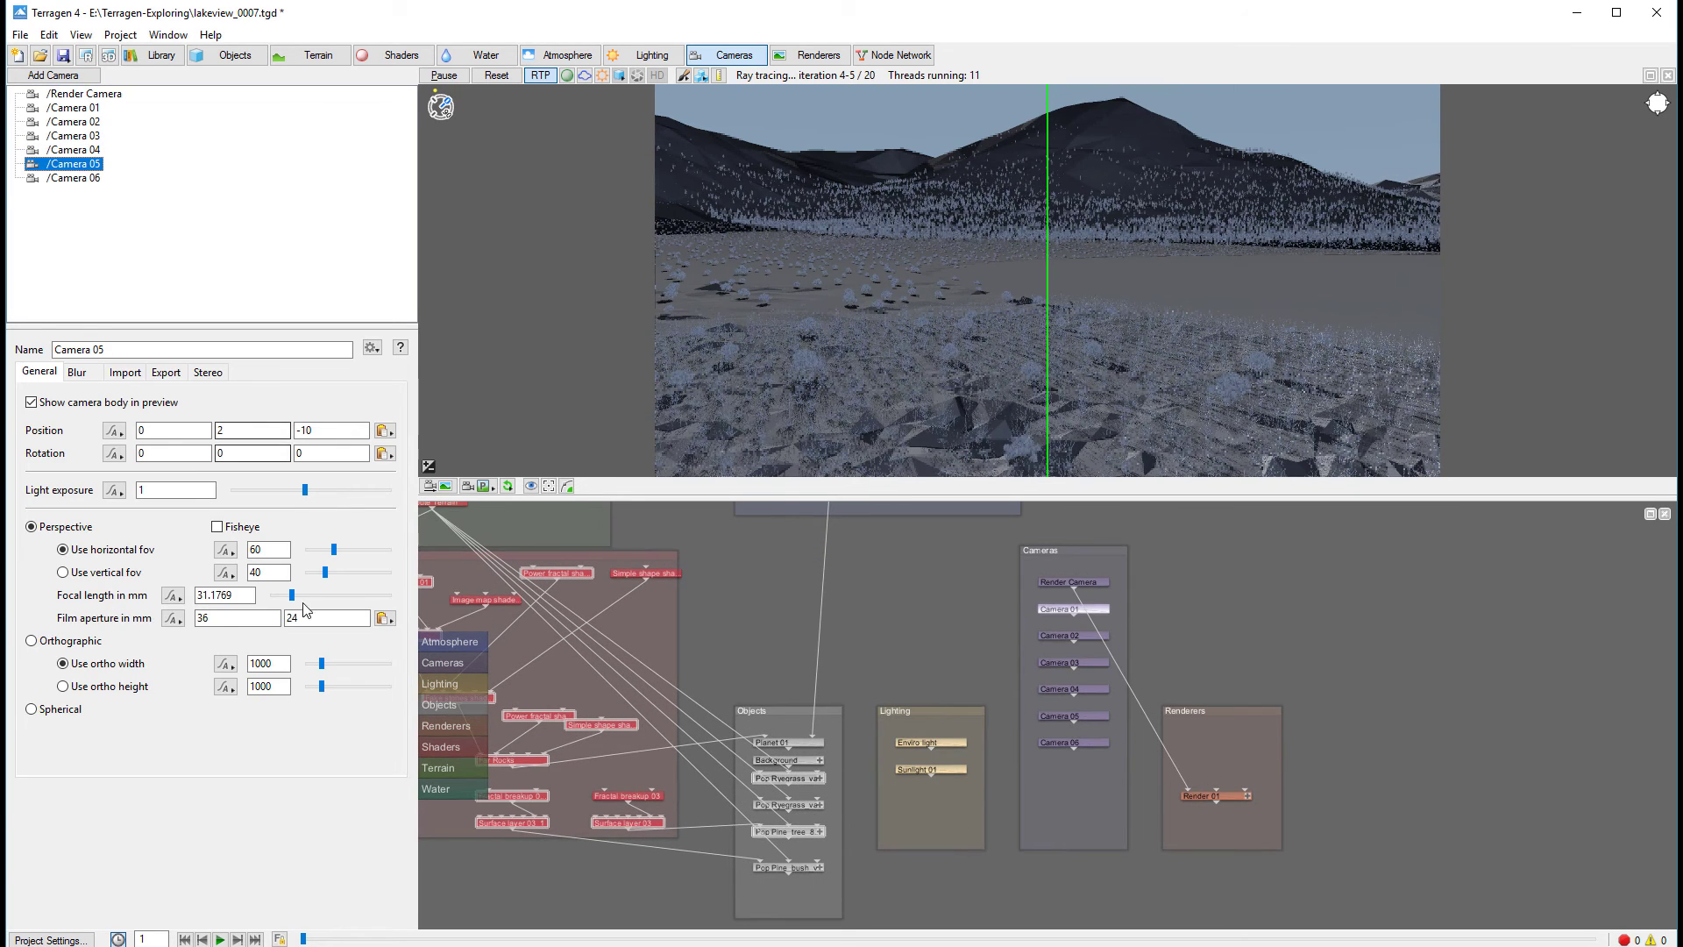
double_click(278, 549)
text(9)
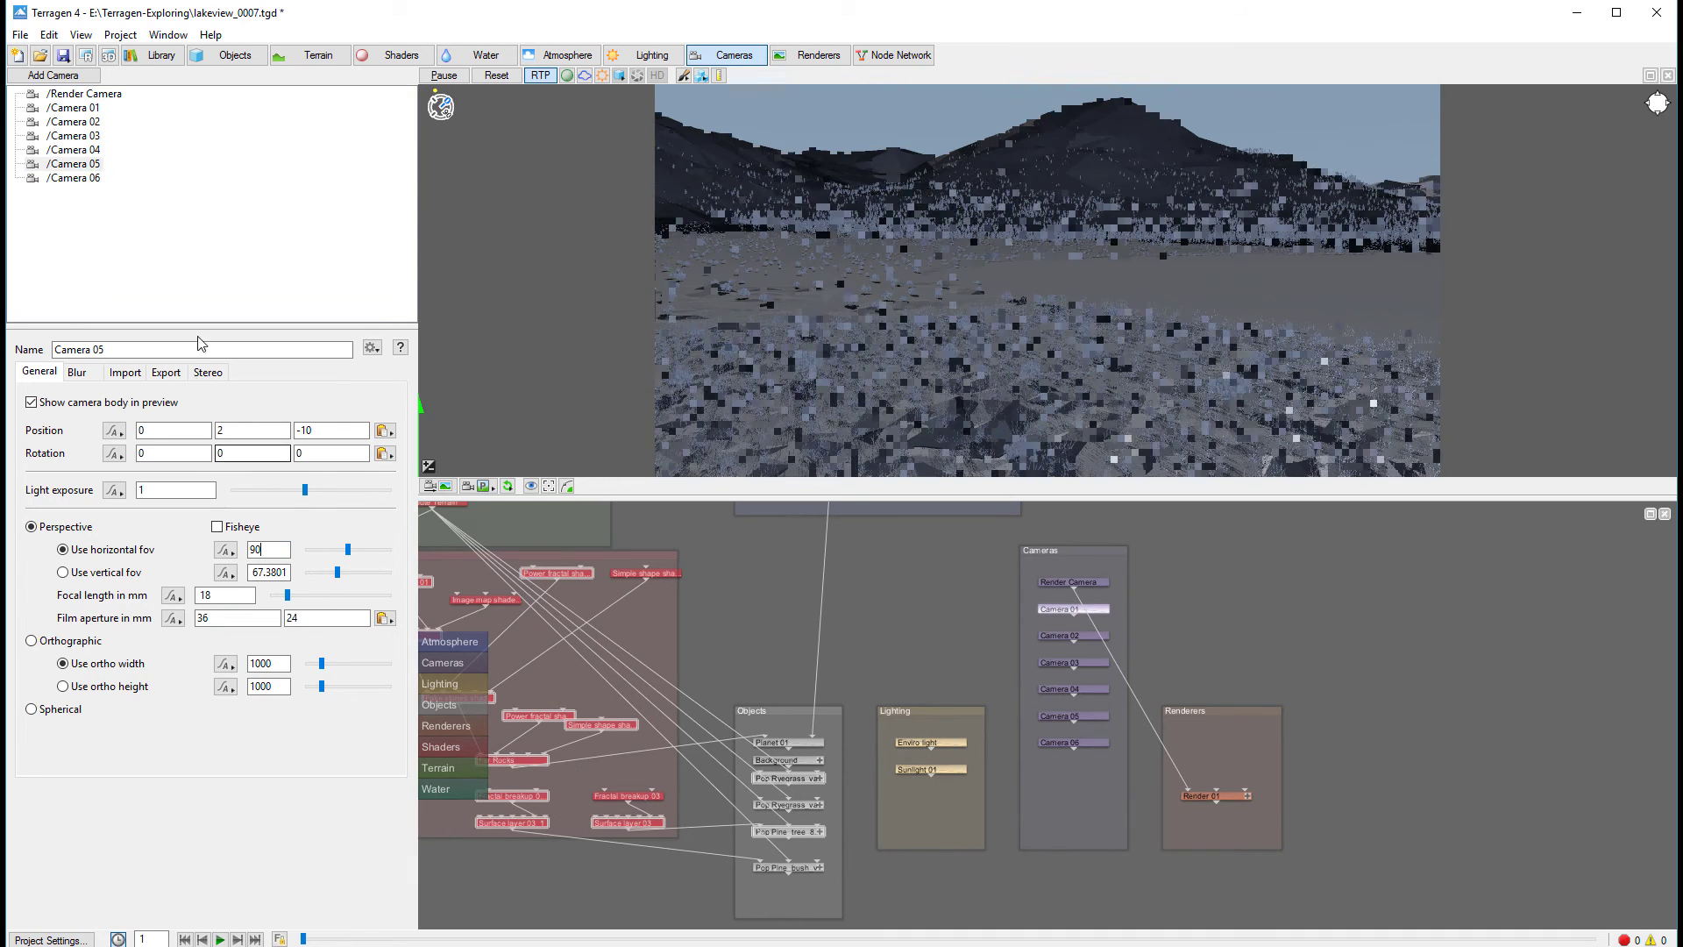
click(75, 178)
double_click(269, 550)
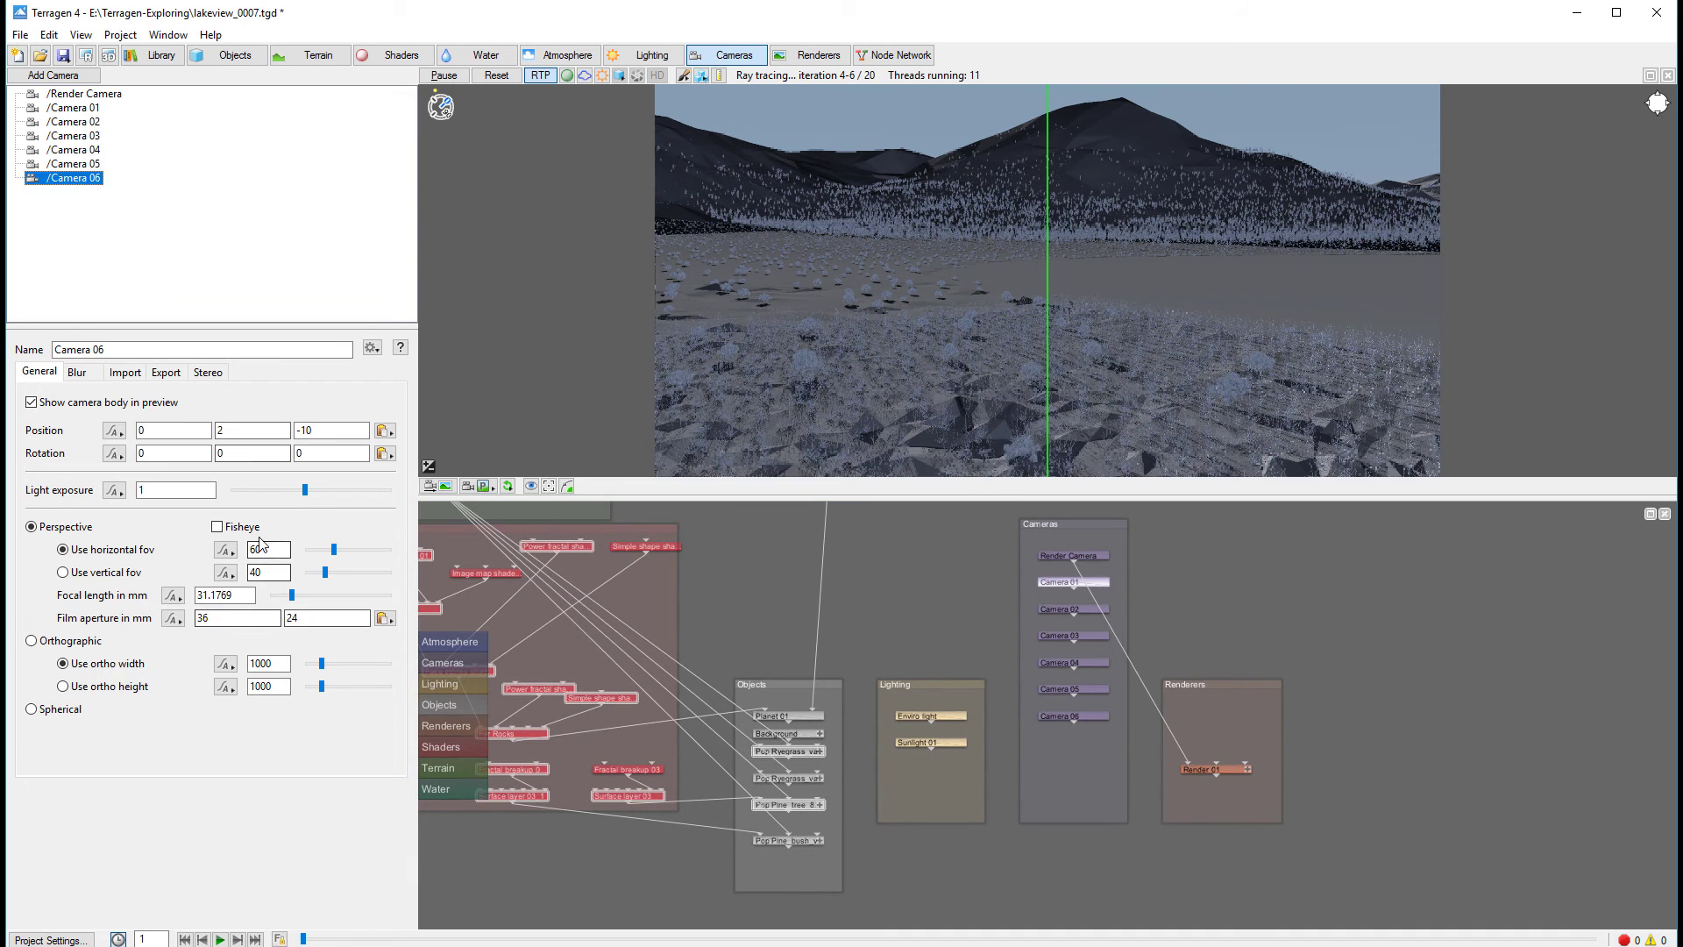
text(90)
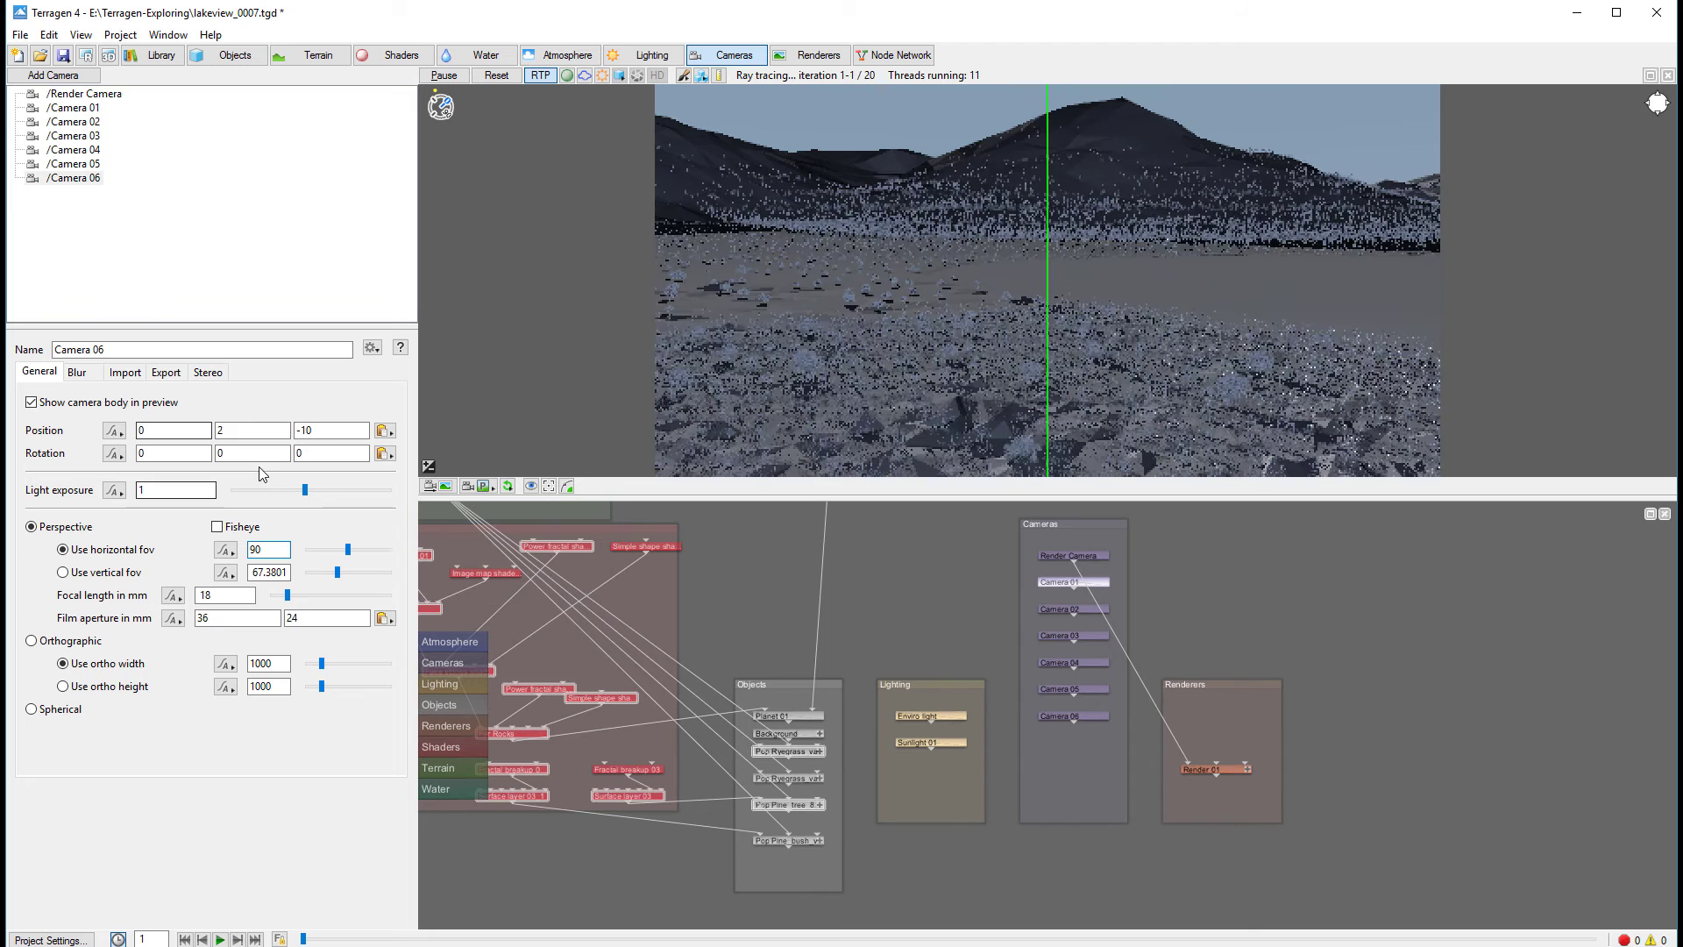
Step: Commit Camera 06's 90° fov and rotate Camera 01 to 180° about Y
click(298, 455)
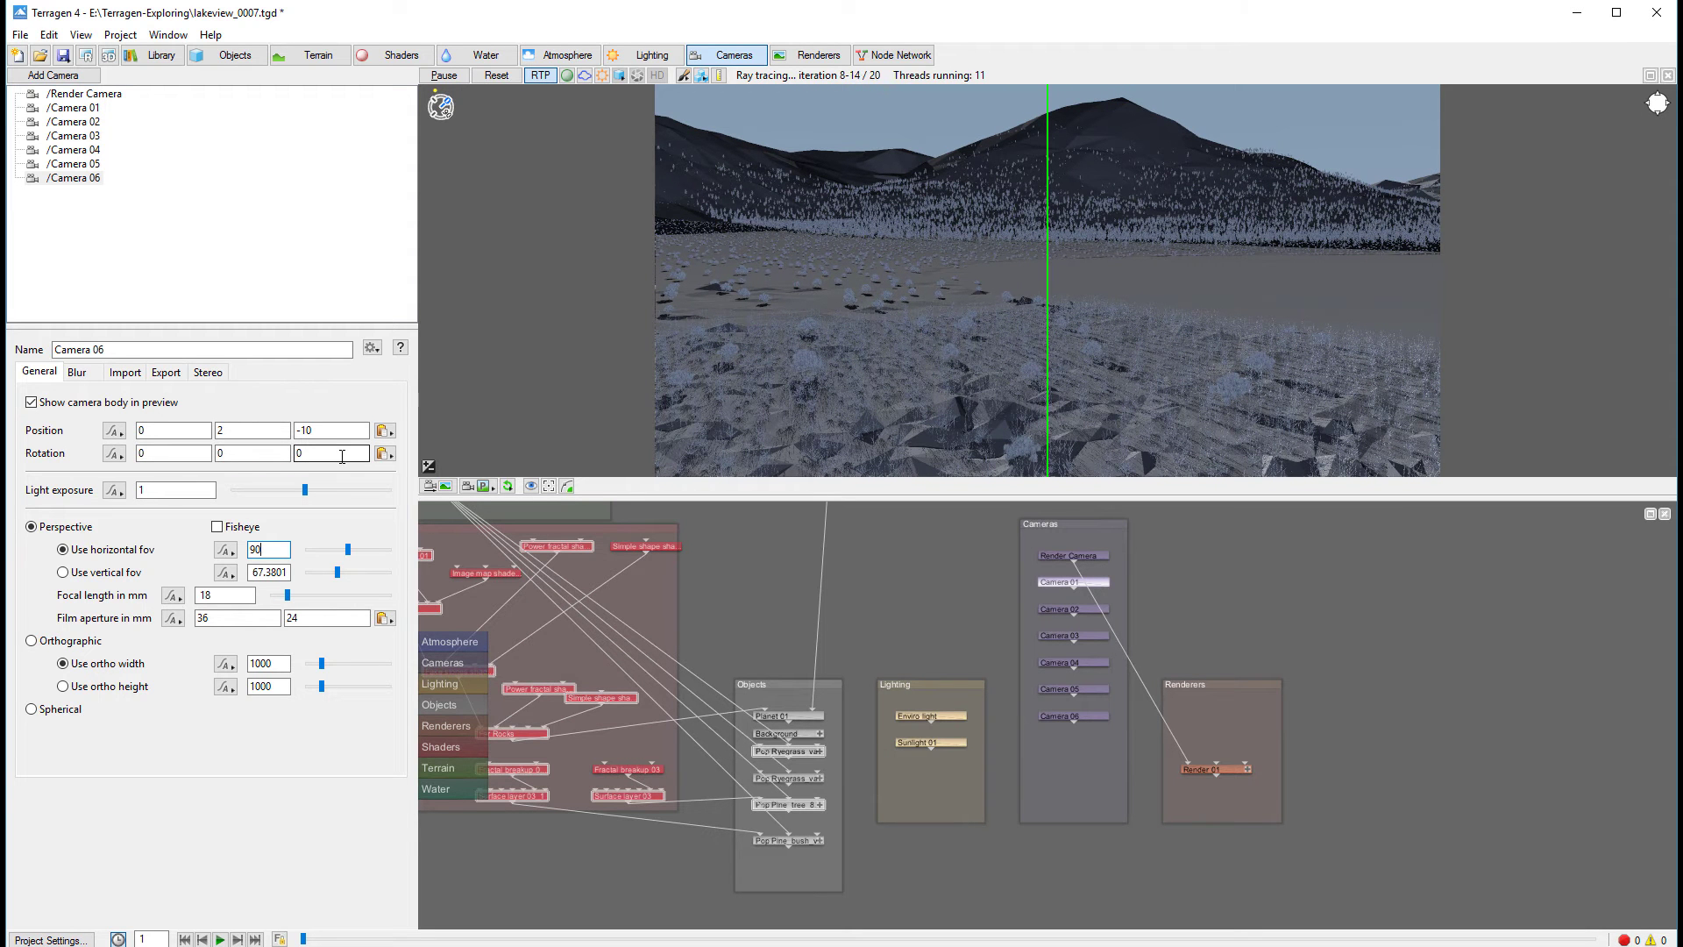
key(Tab)
key(Tab)
key(Tab)
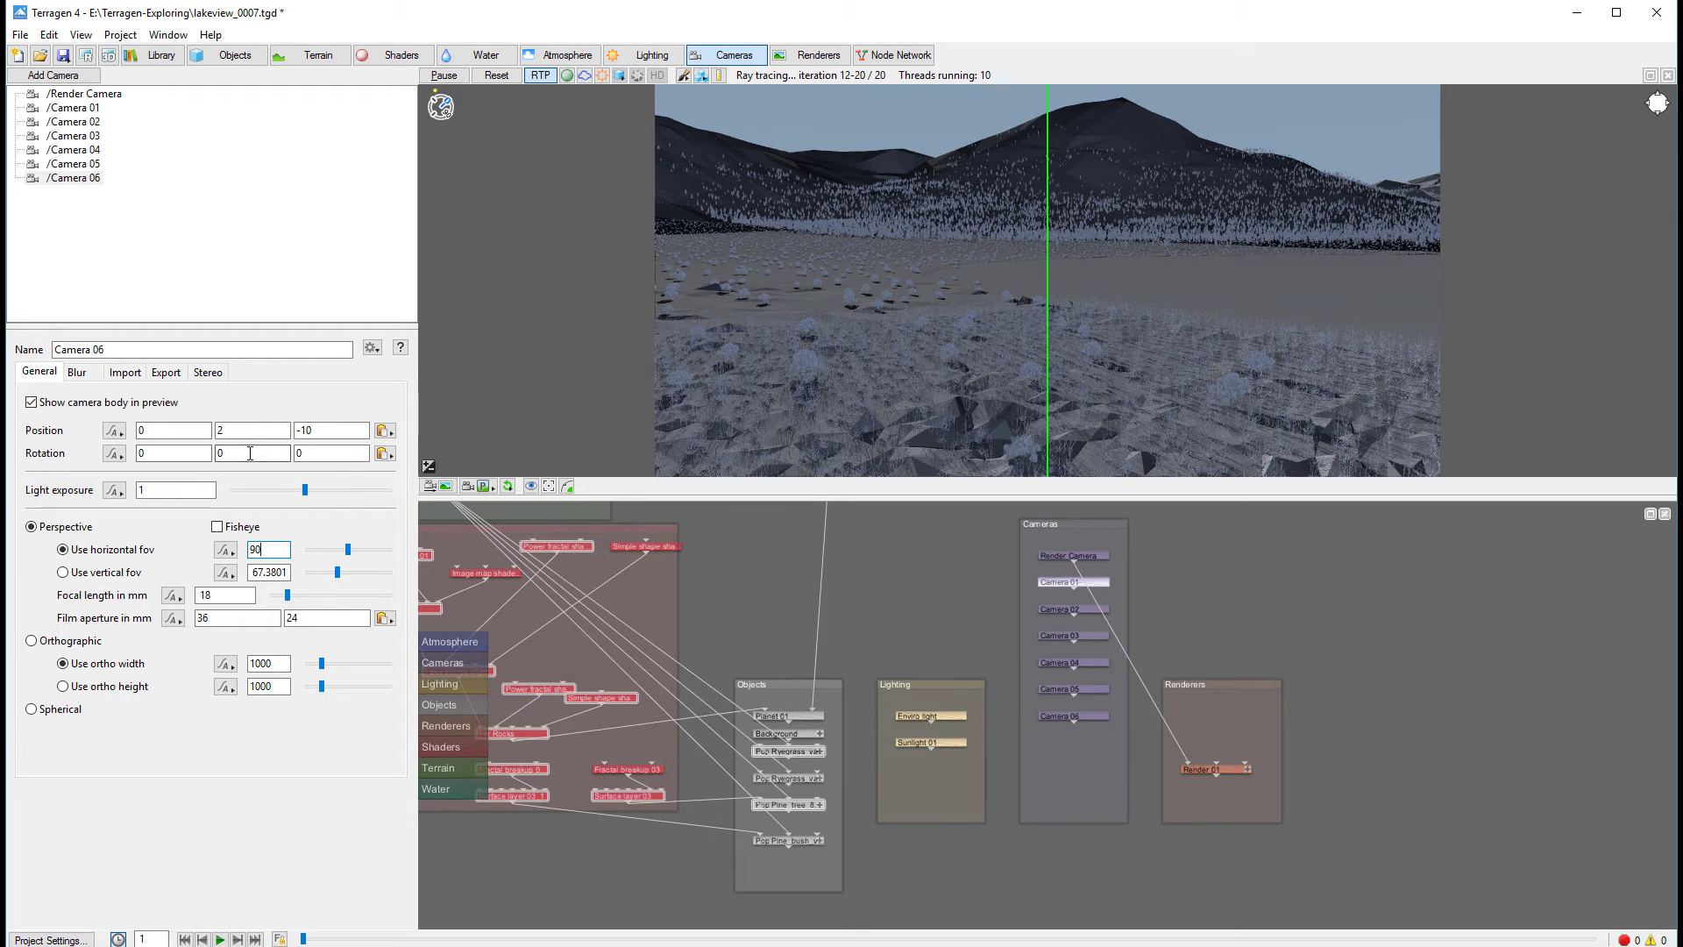
click(73, 107)
click(253, 453)
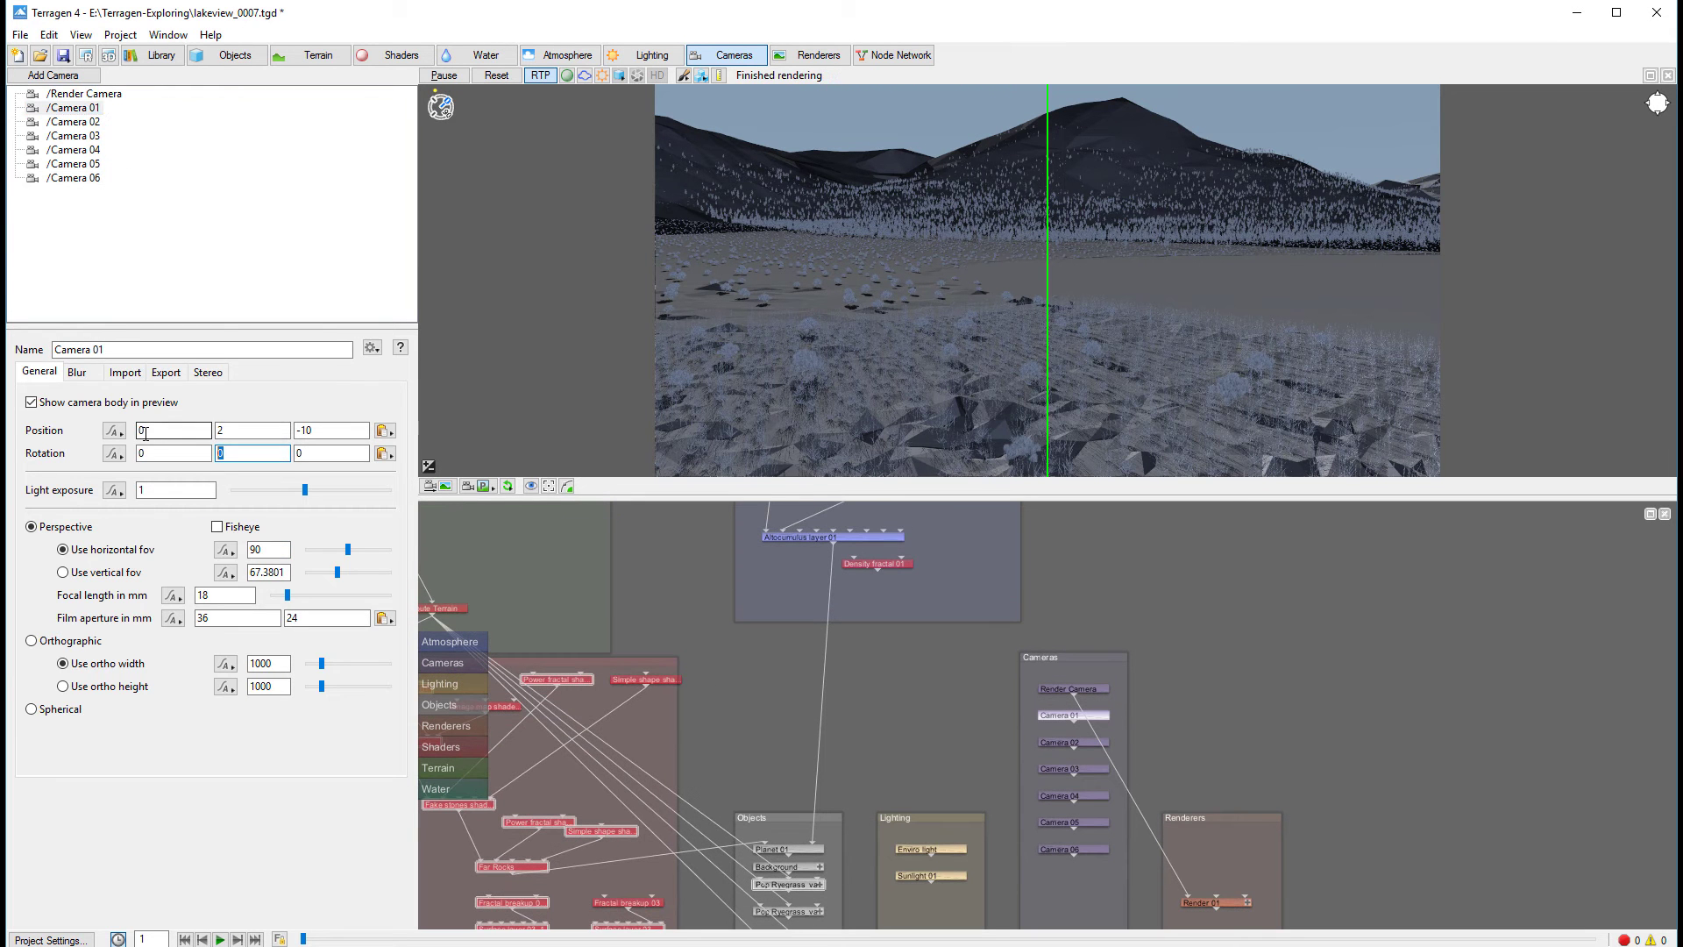
text(180)
key(Return)
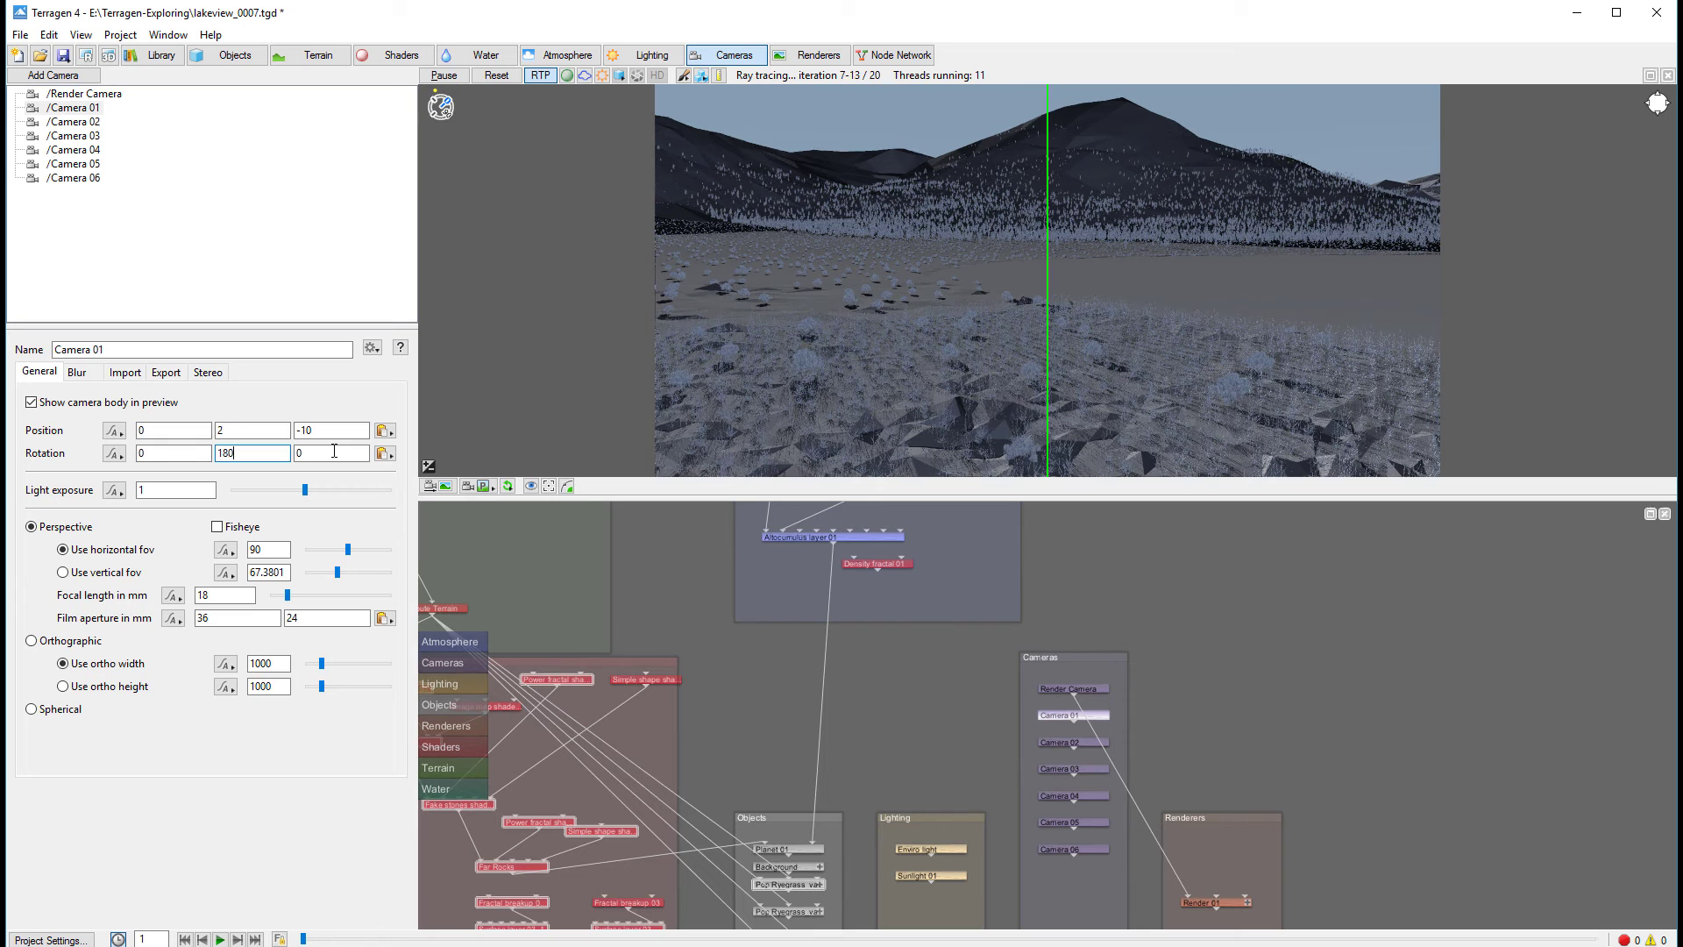
Step: Rotate Camera 02 to 270° and Camera 03 to 90° about Y
click(74, 122)
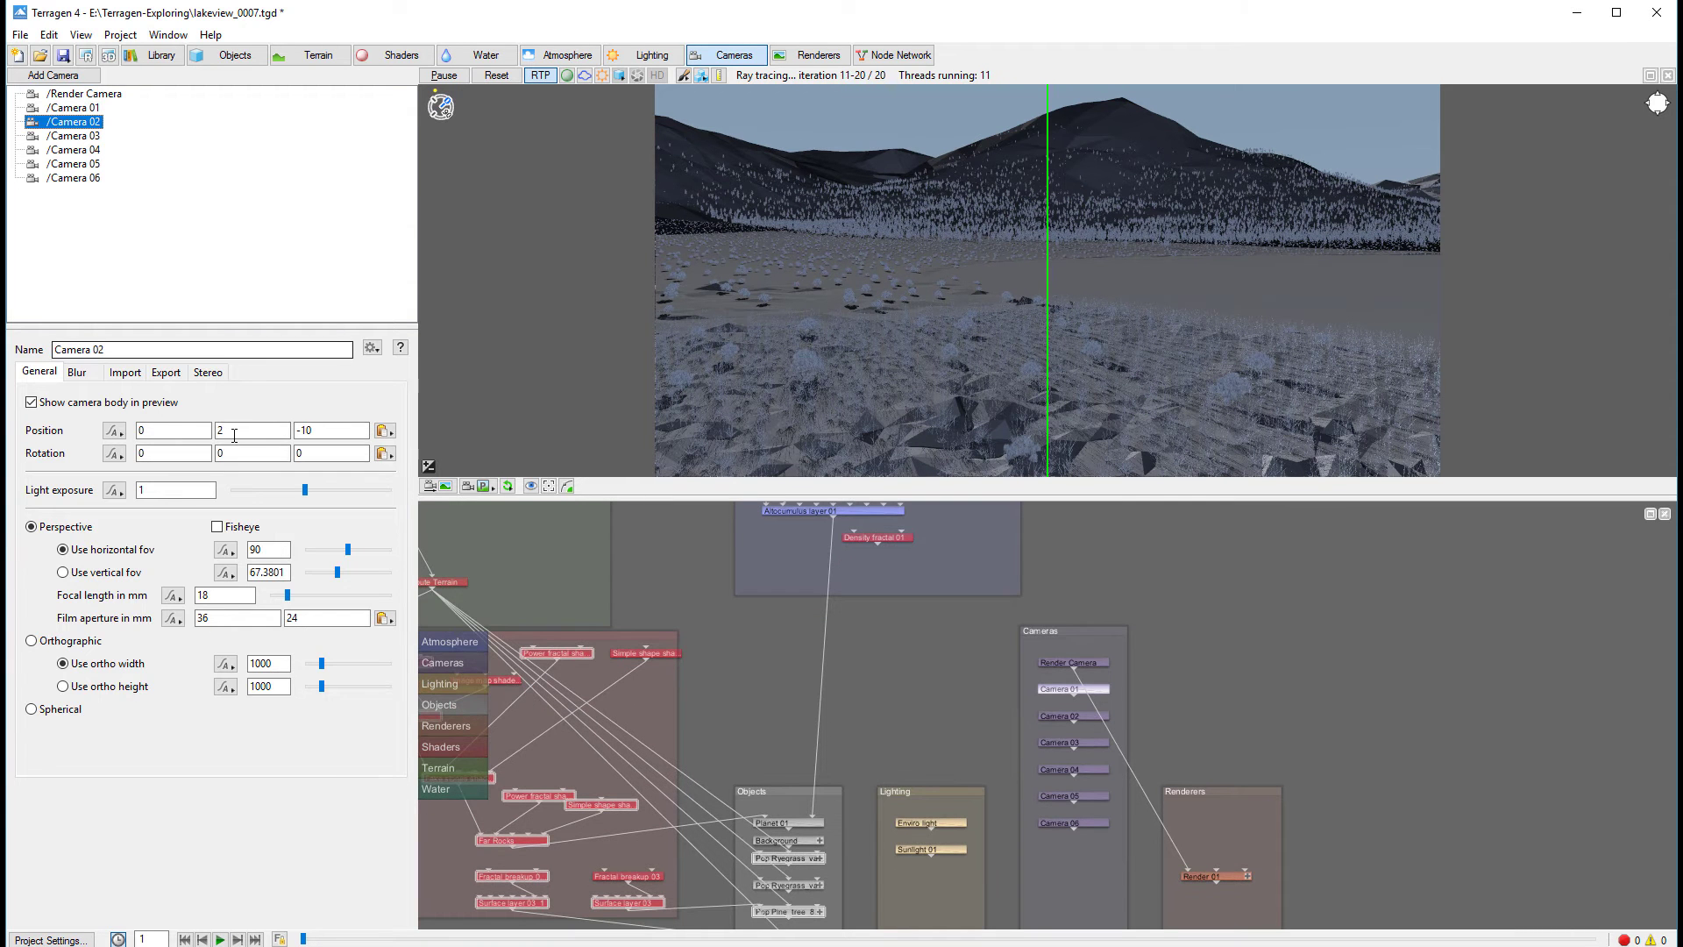
double_click(235, 454)
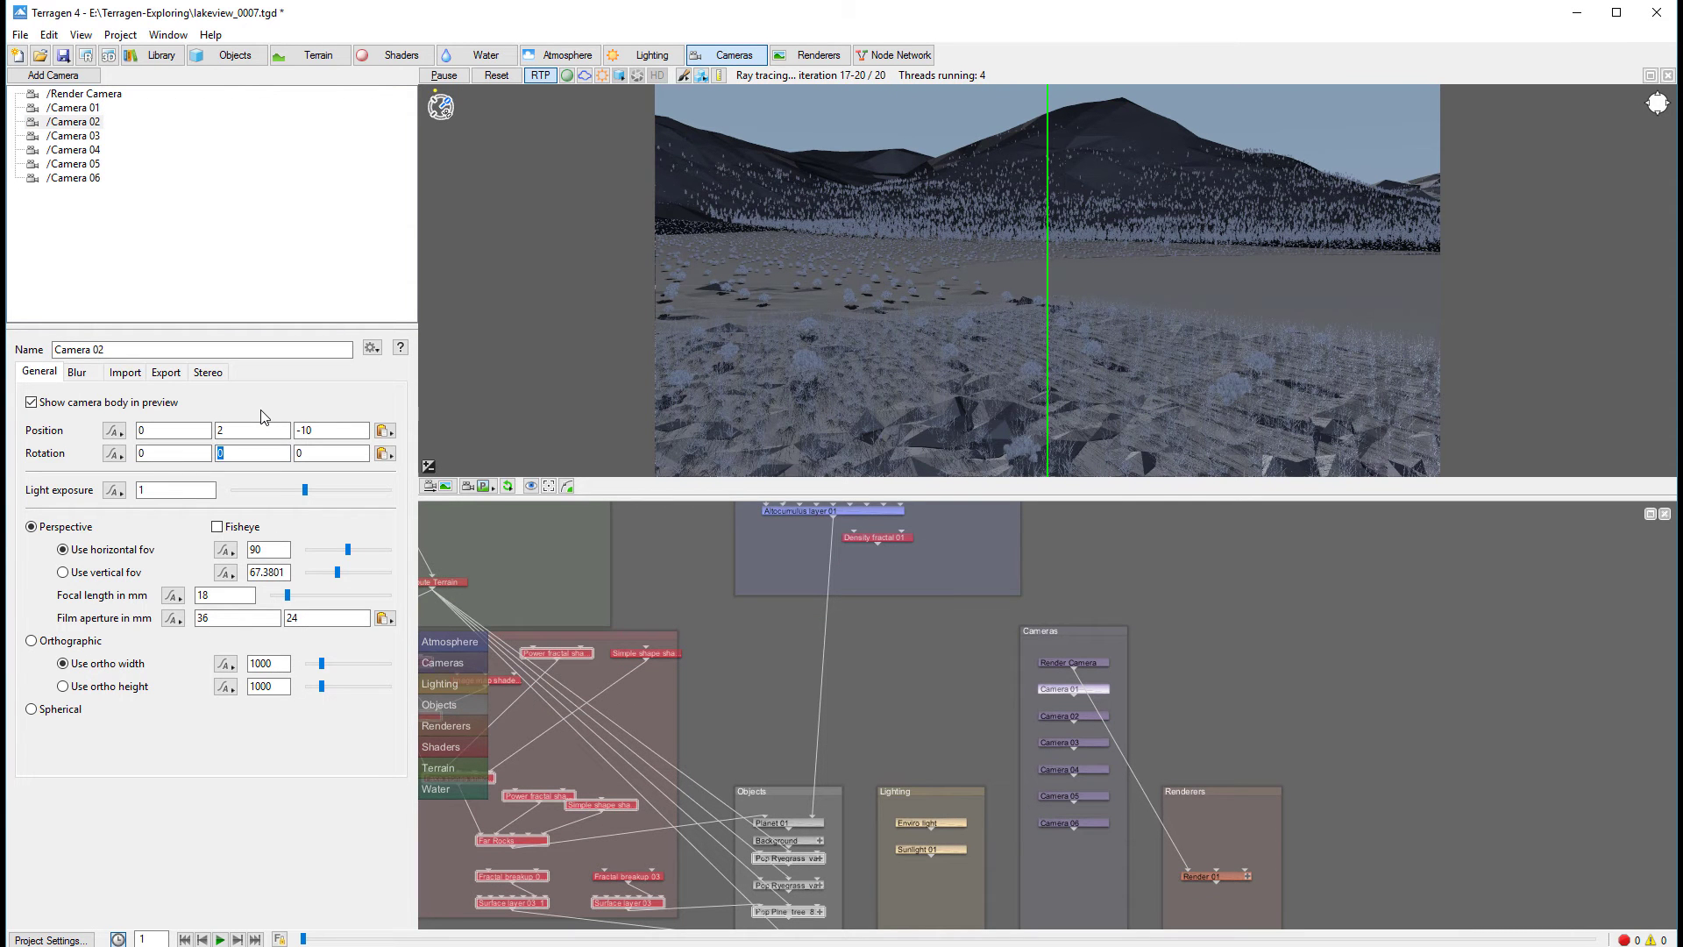
text(270)
key(Return)
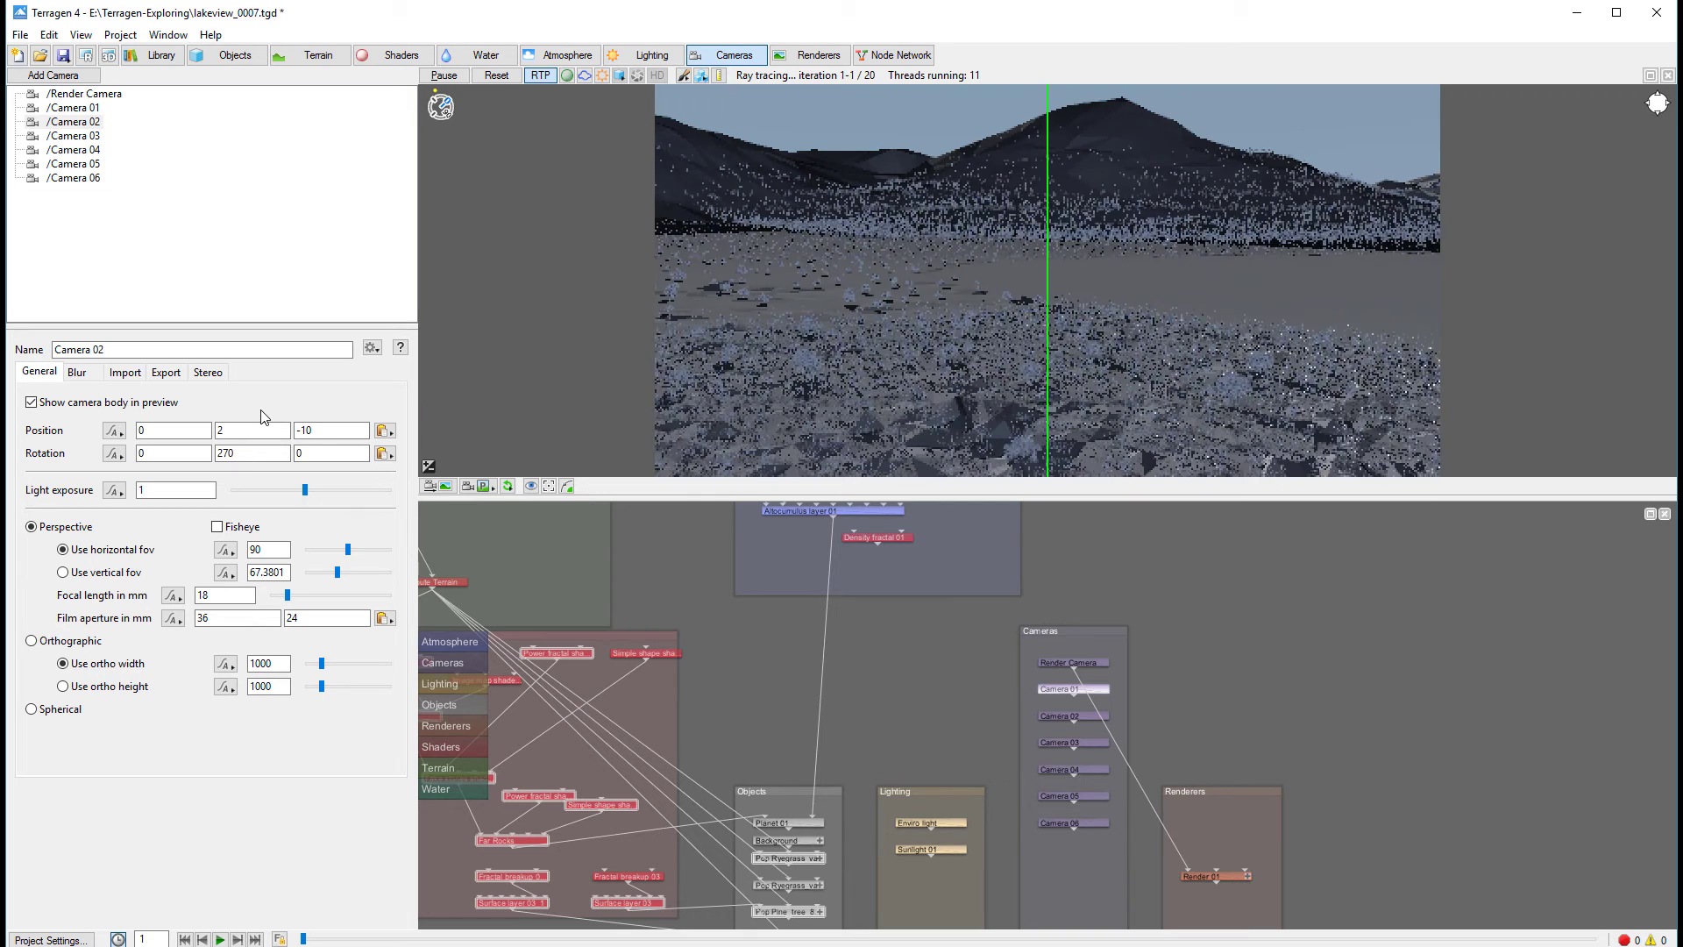
click(237, 449)
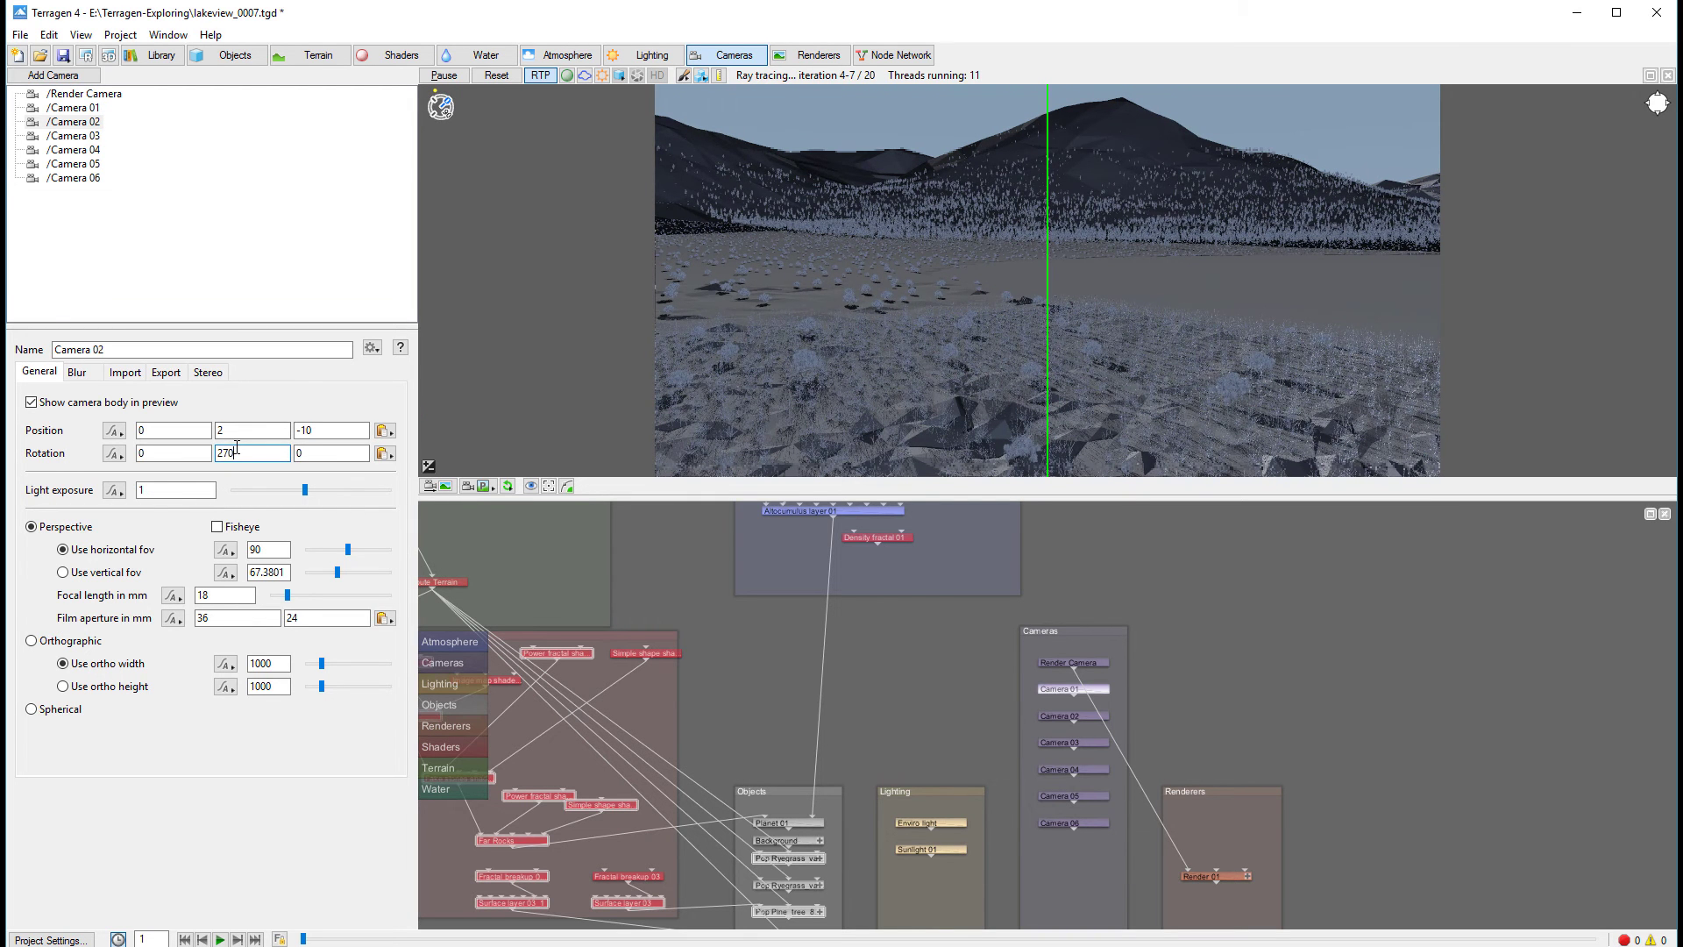
click(75, 136)
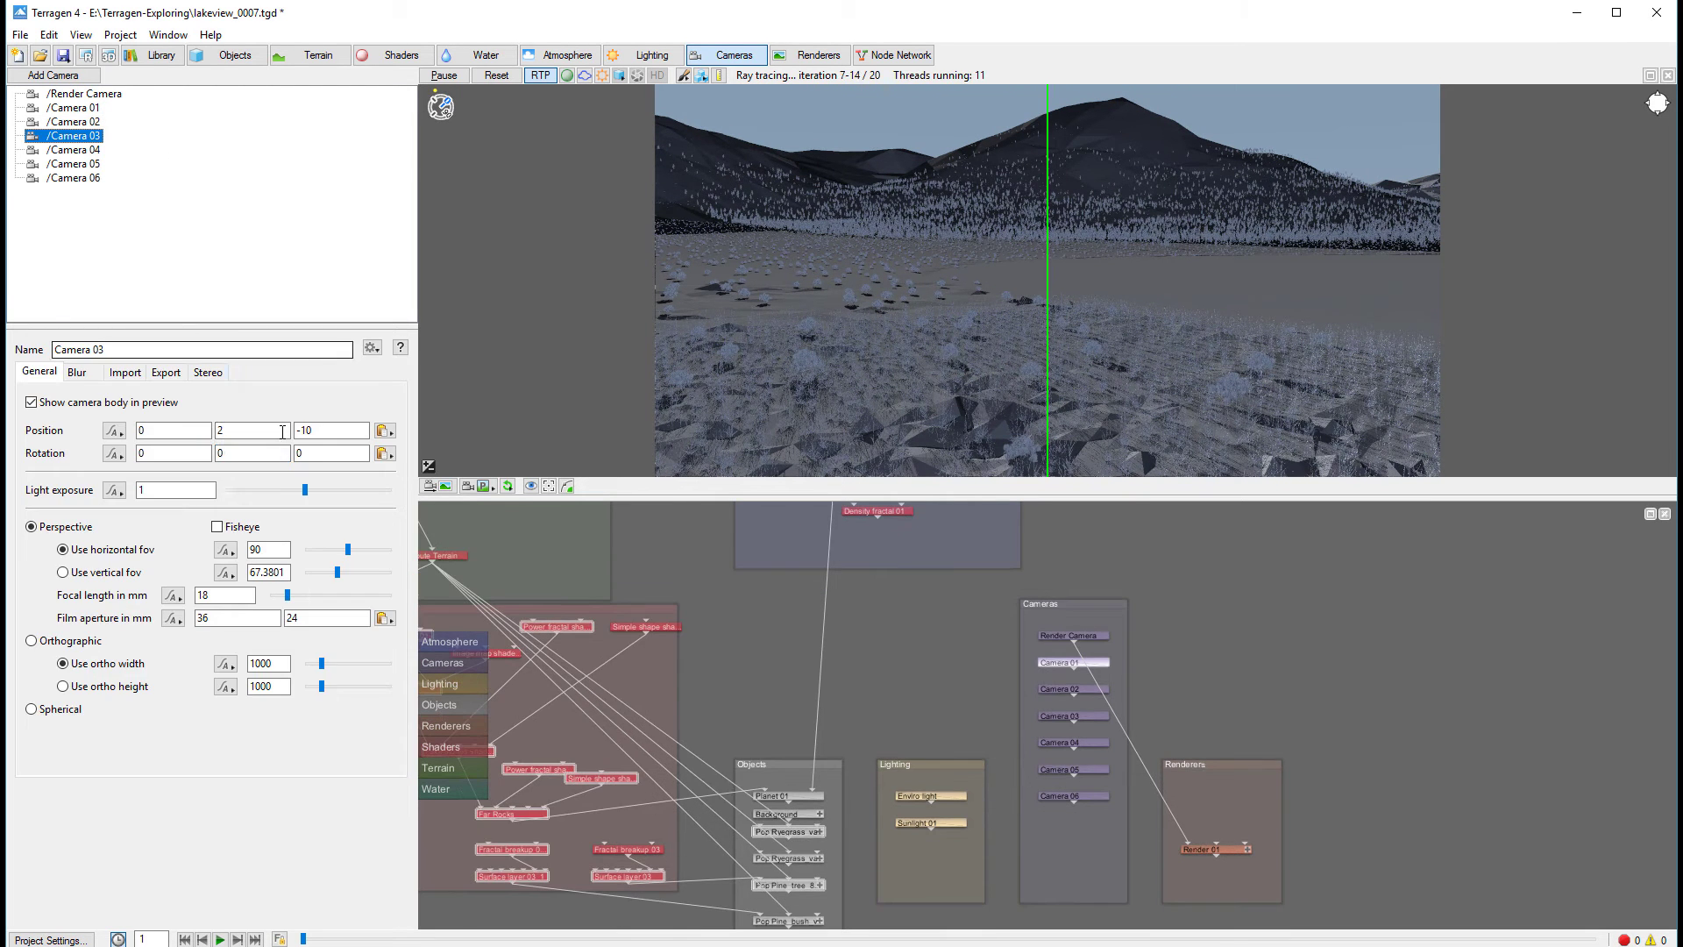
double_click(238, 453)
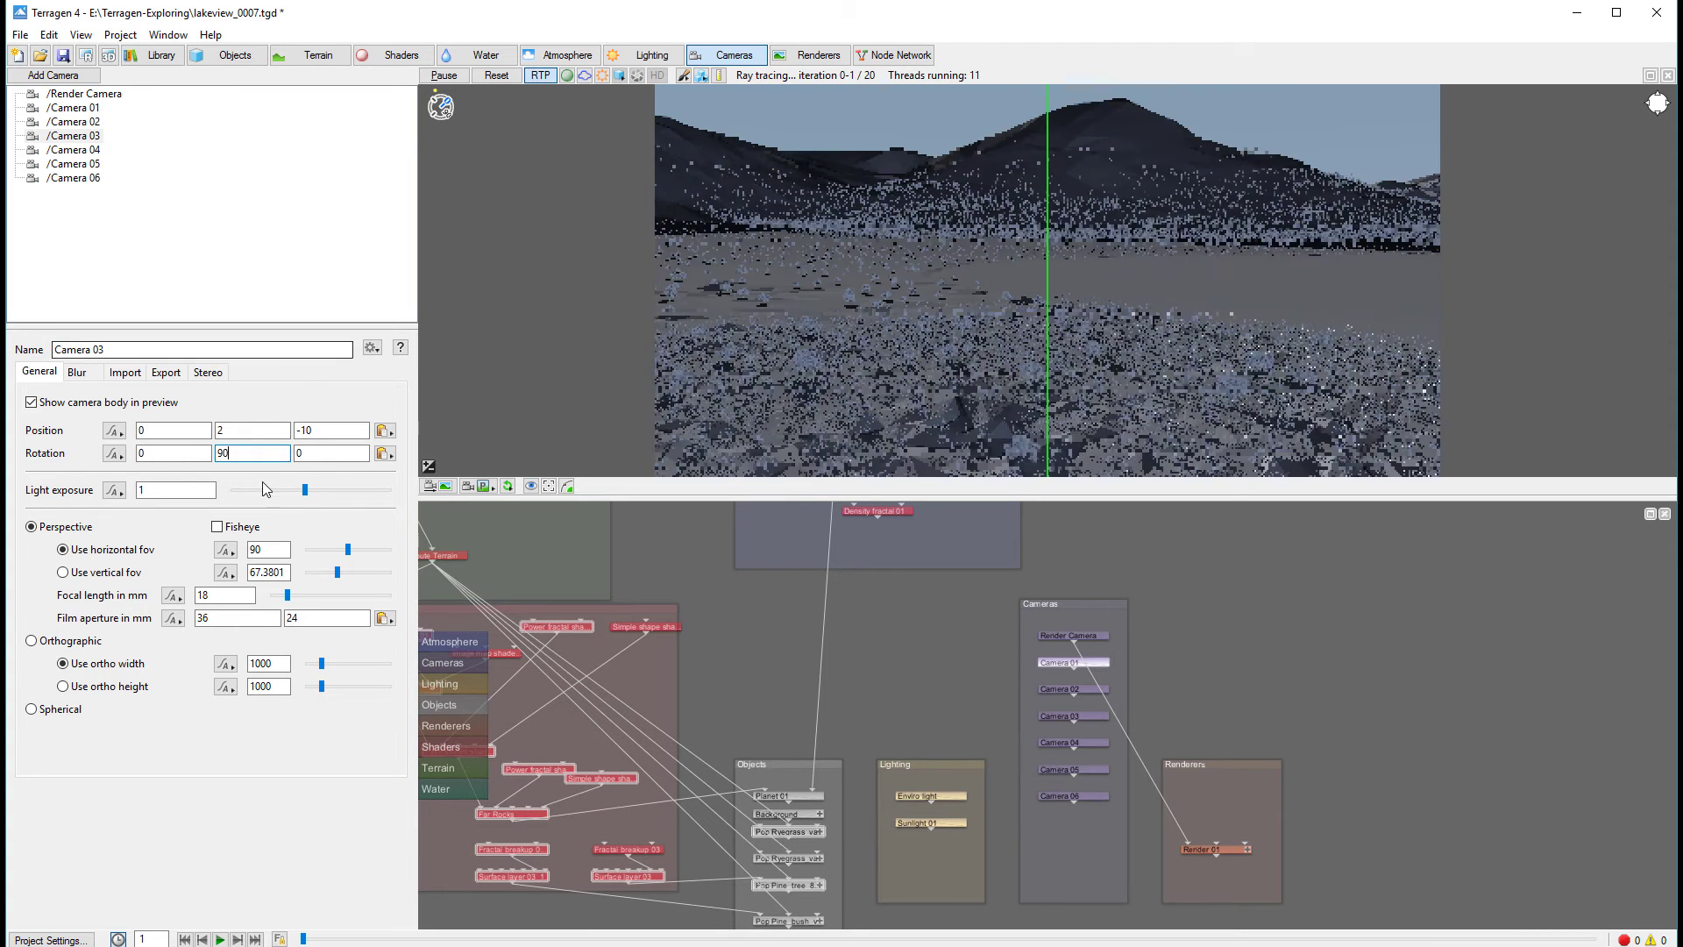
Step: Tilt Camera 04 to 90° about X, correcting a mistyped 990
click(72, 150)
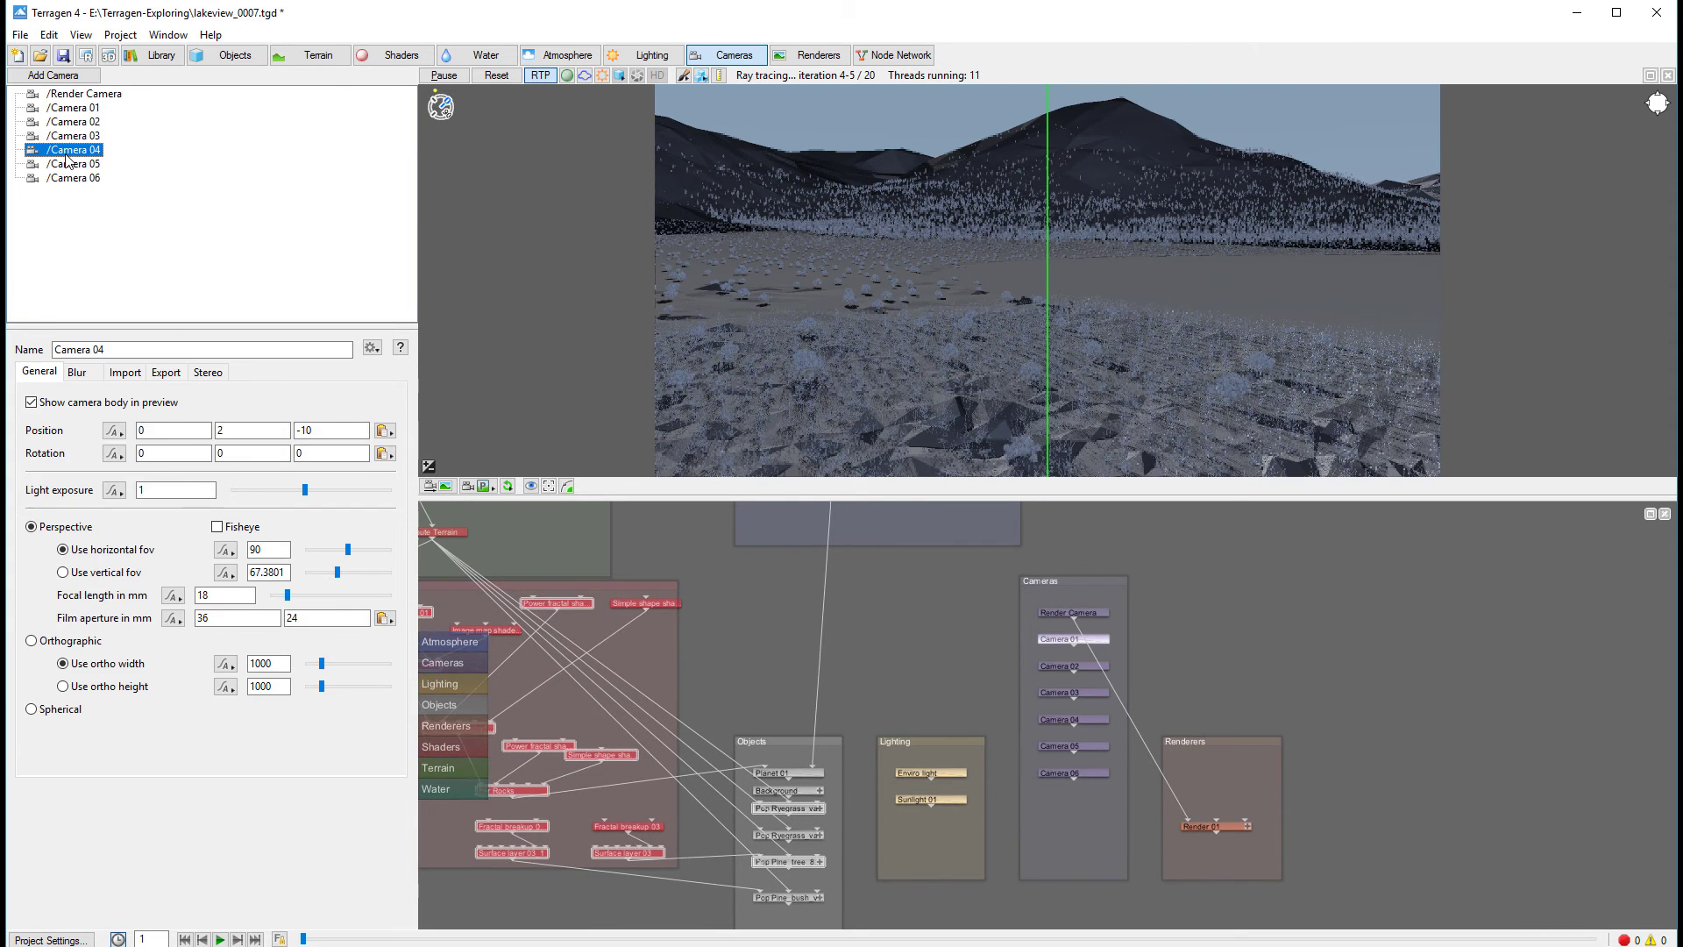
double_click(259, 426)
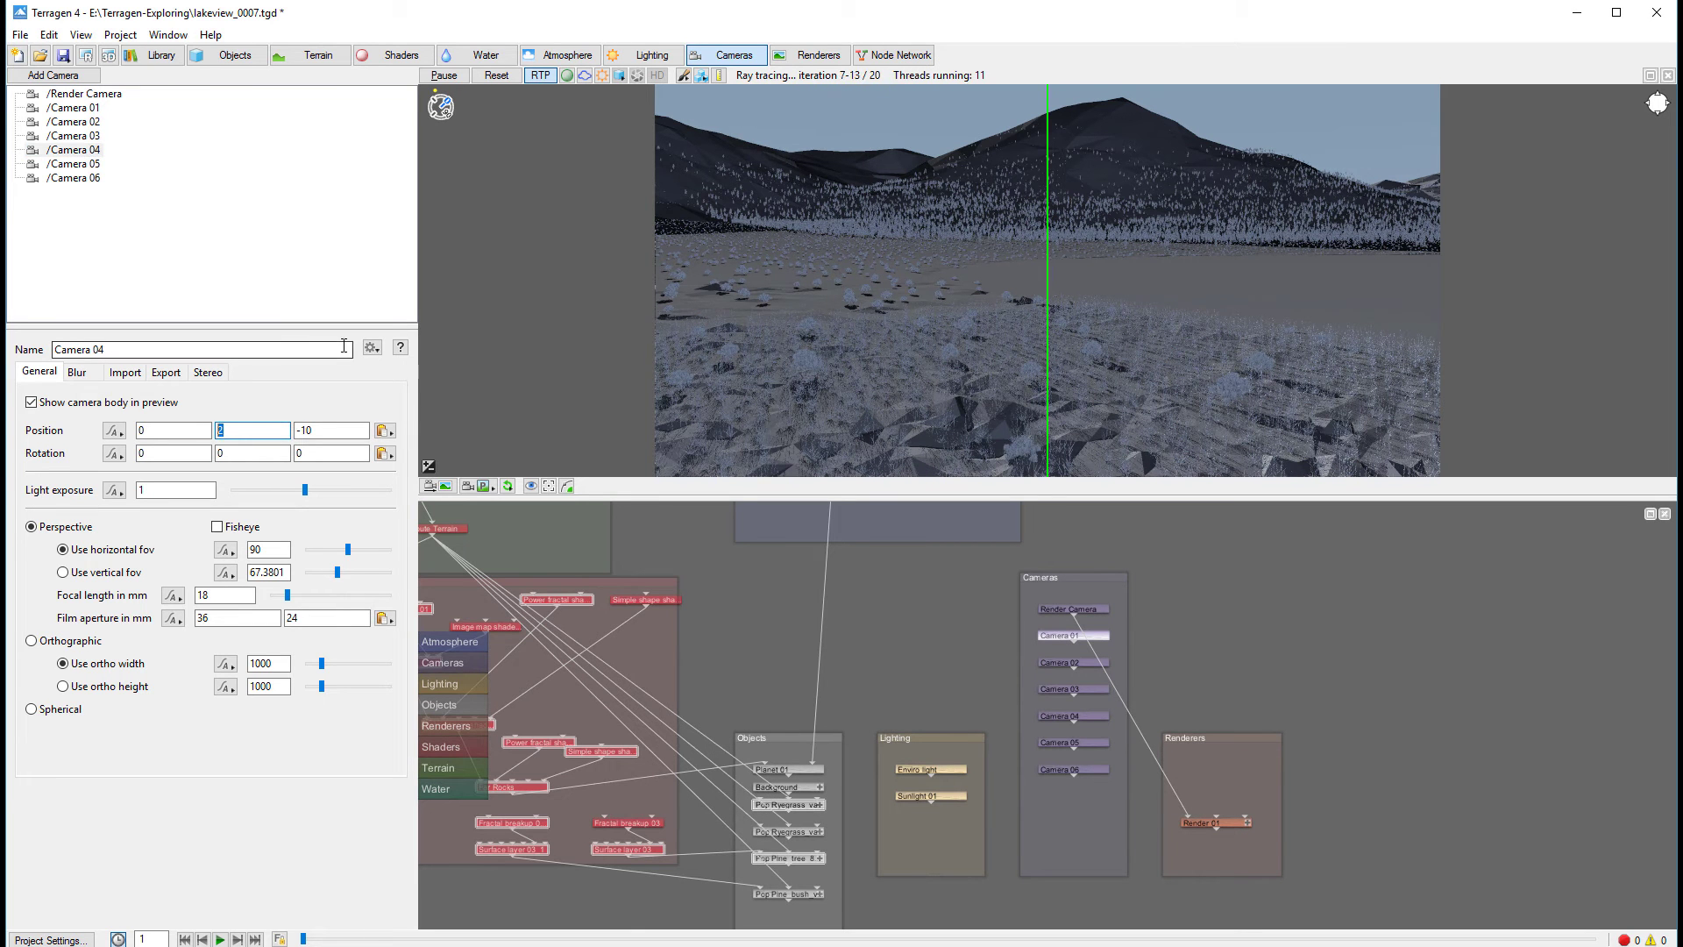
double_click(175, 451)
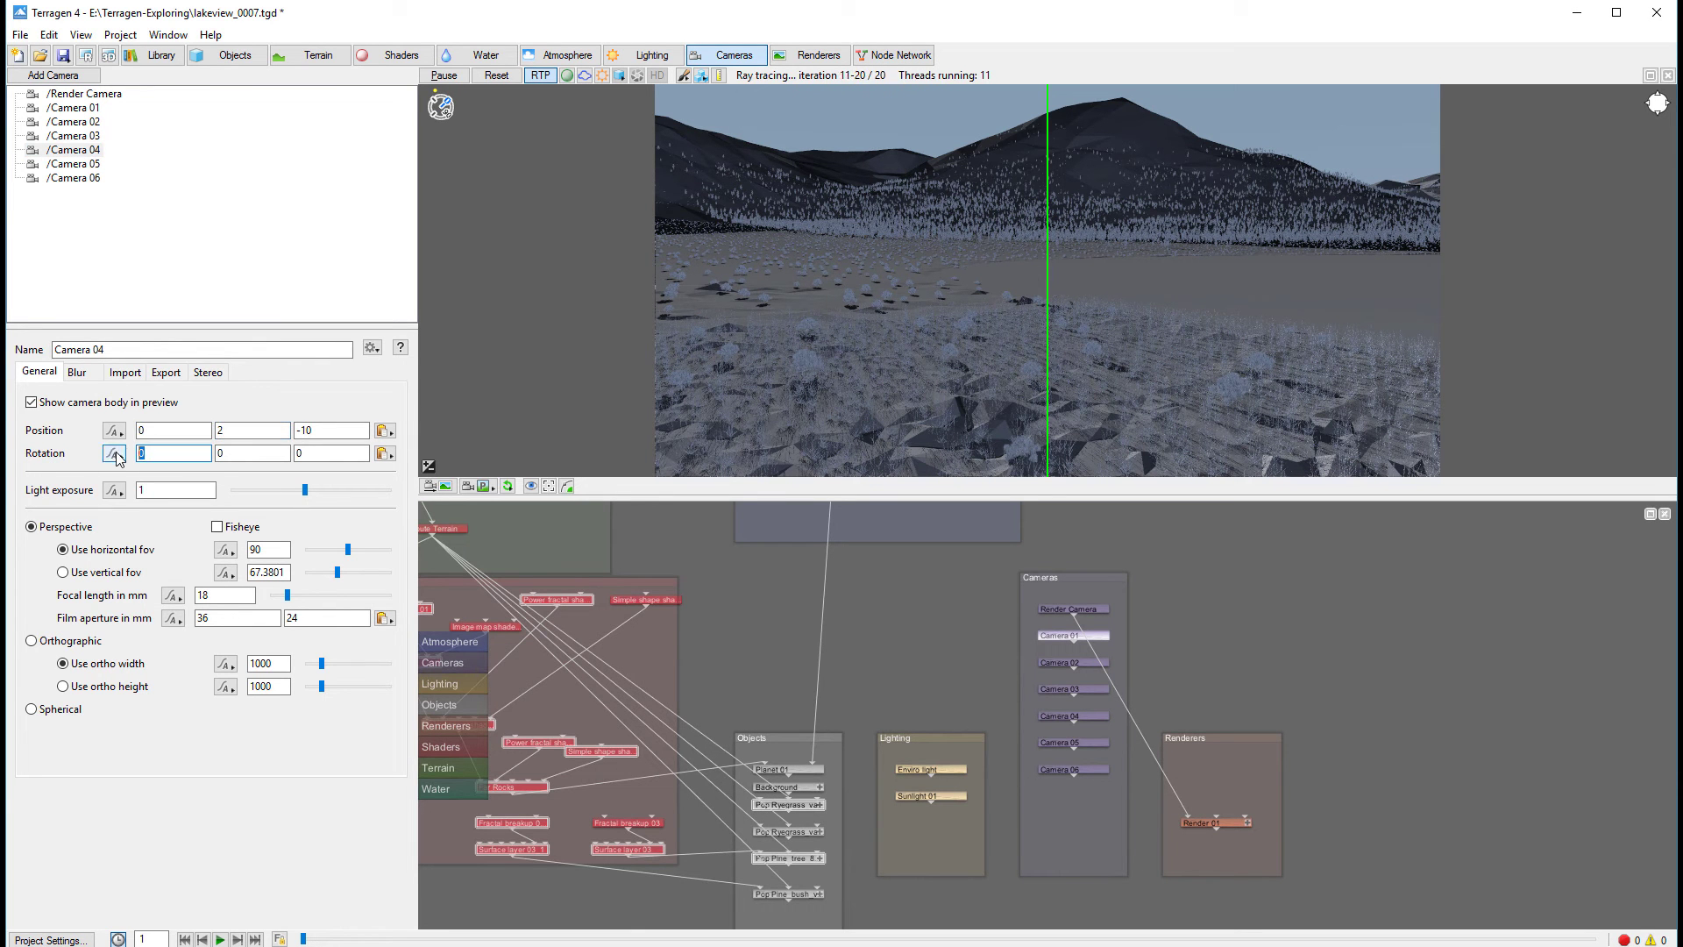
text(990)
key(Return)
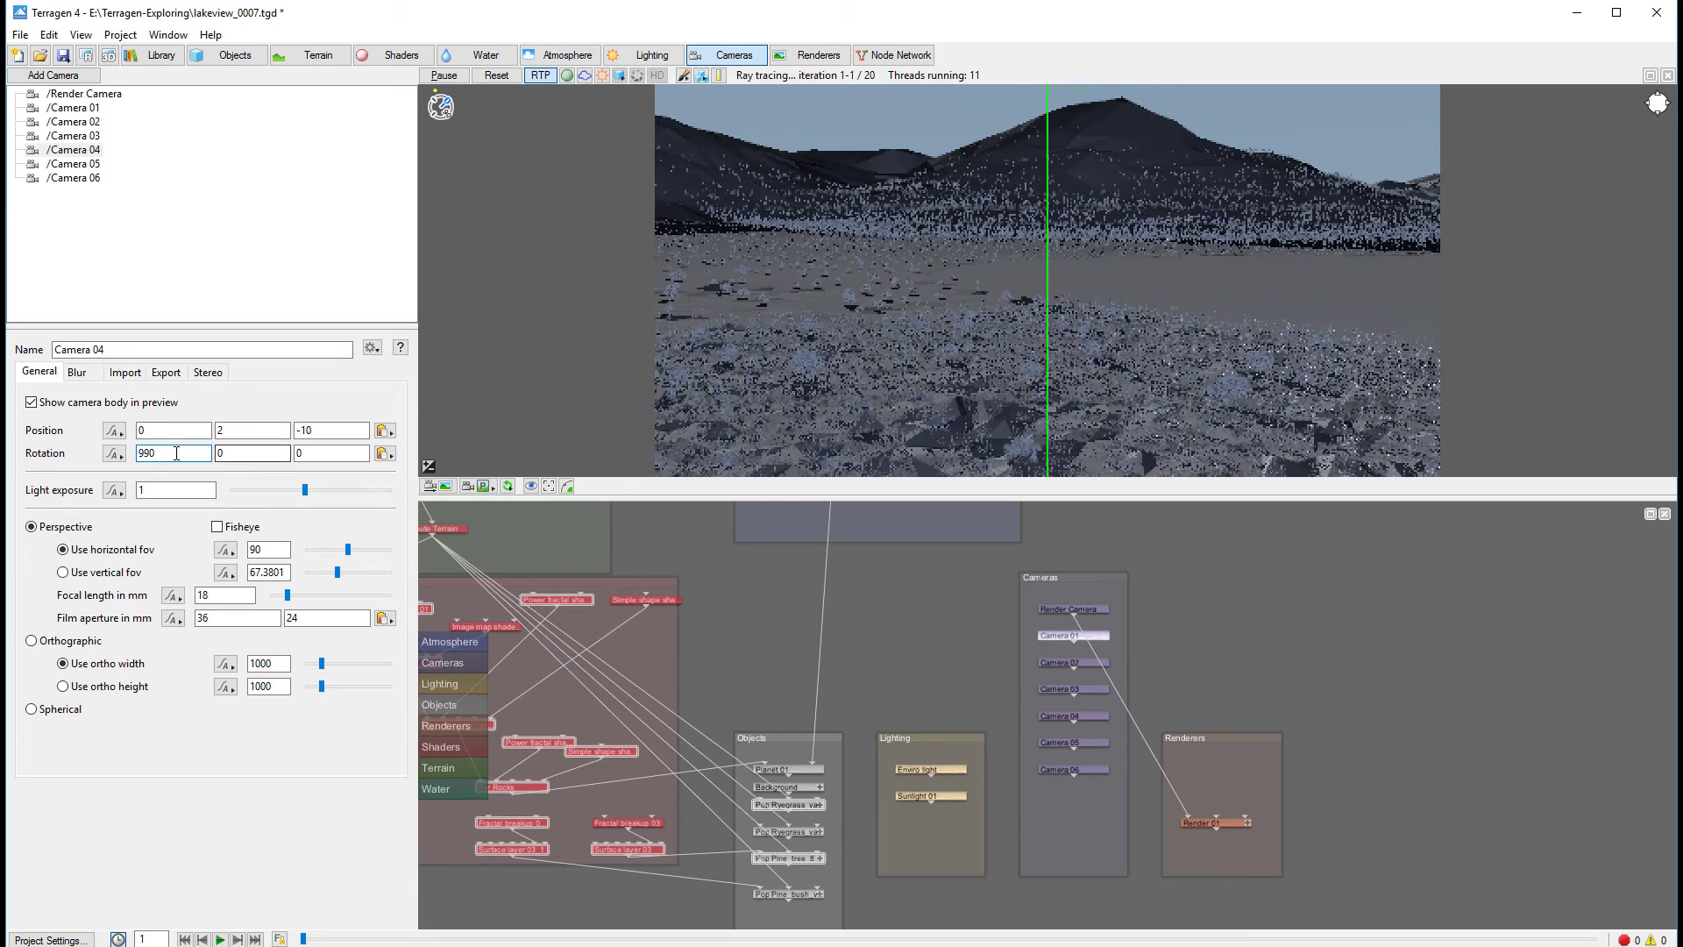
text(90)
click(309, 452)
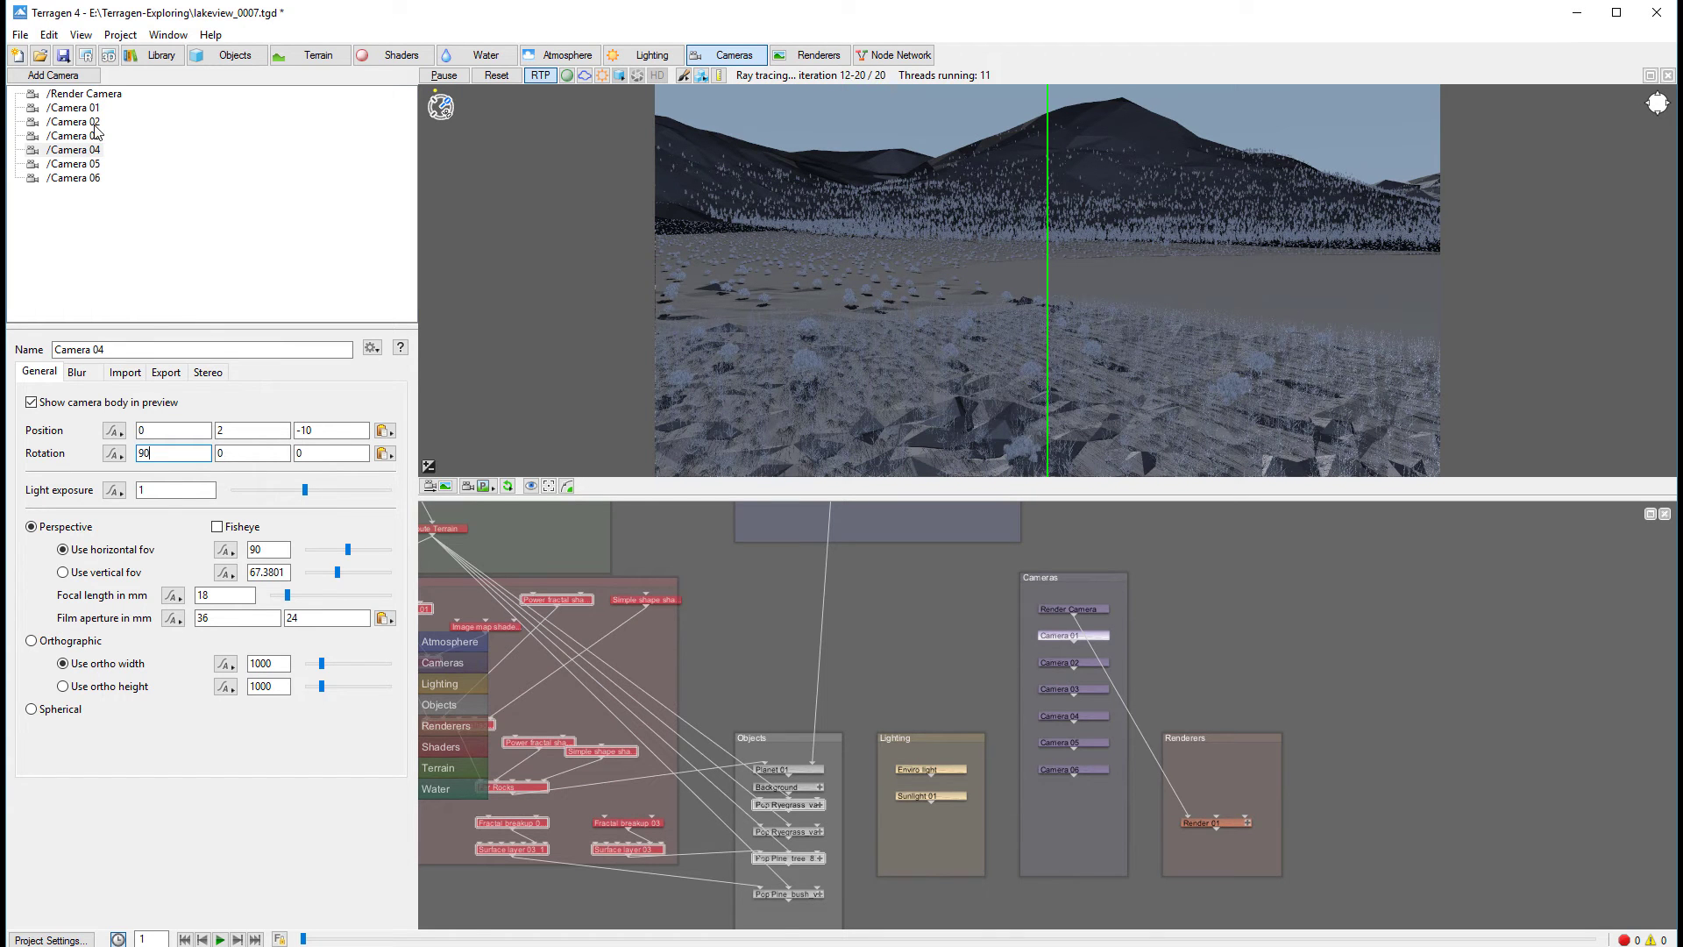
Step: Review Cameras 01–04 and set Camera 05's X rotation to -90
click(70, 108)
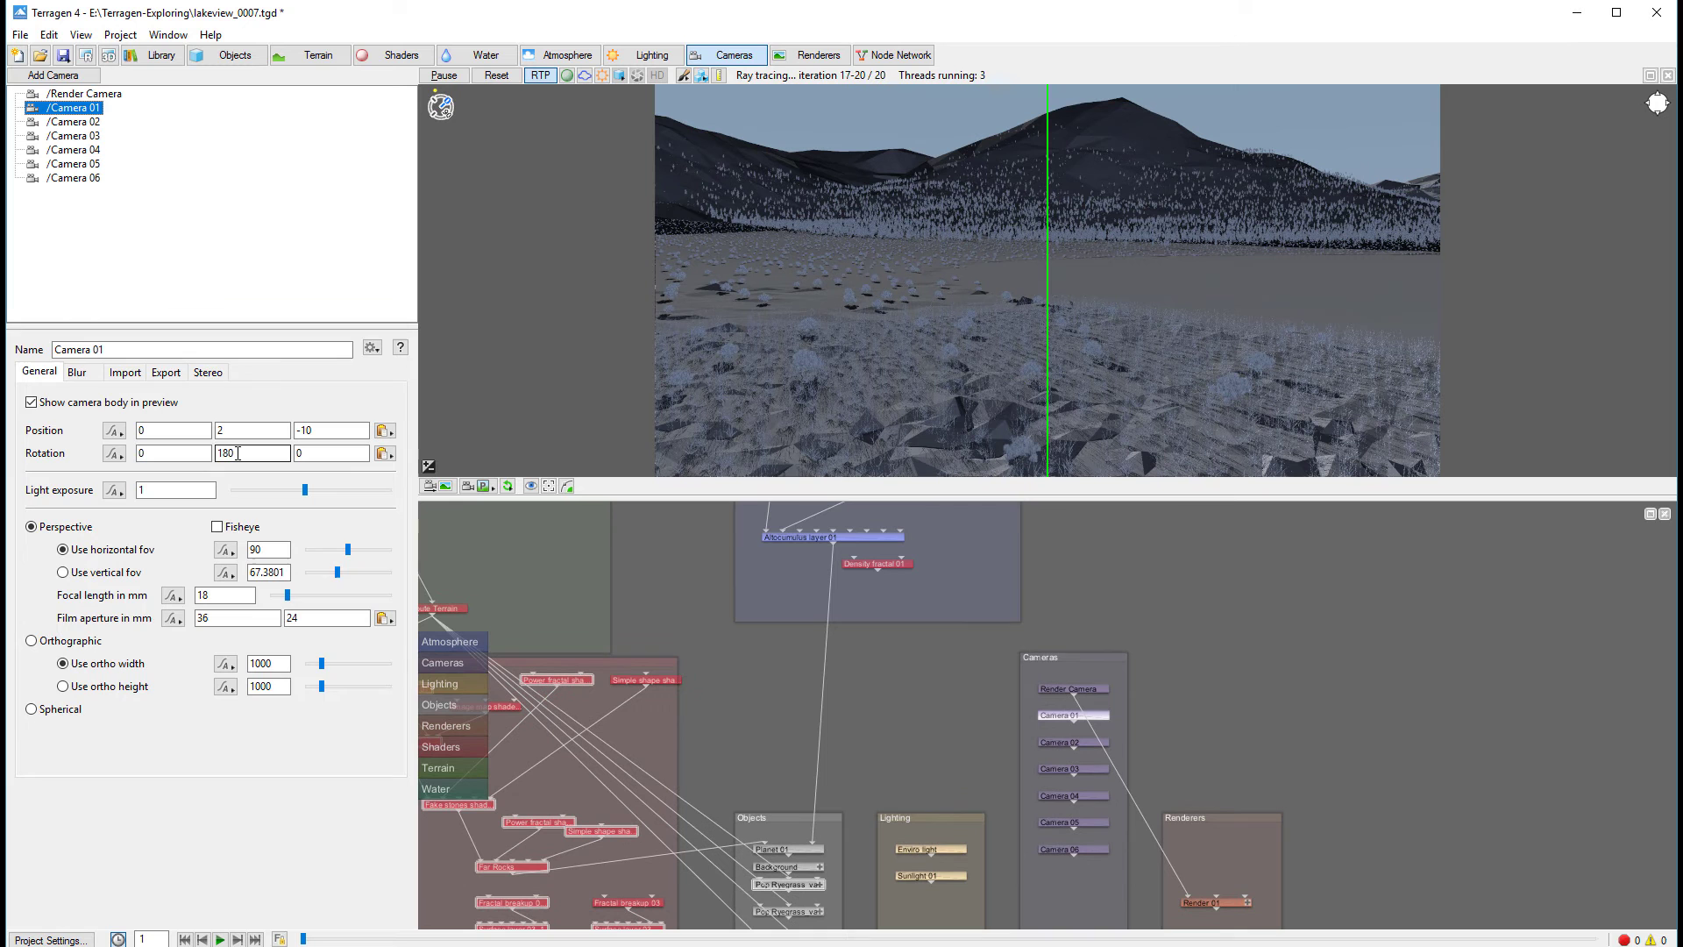
key(Down)
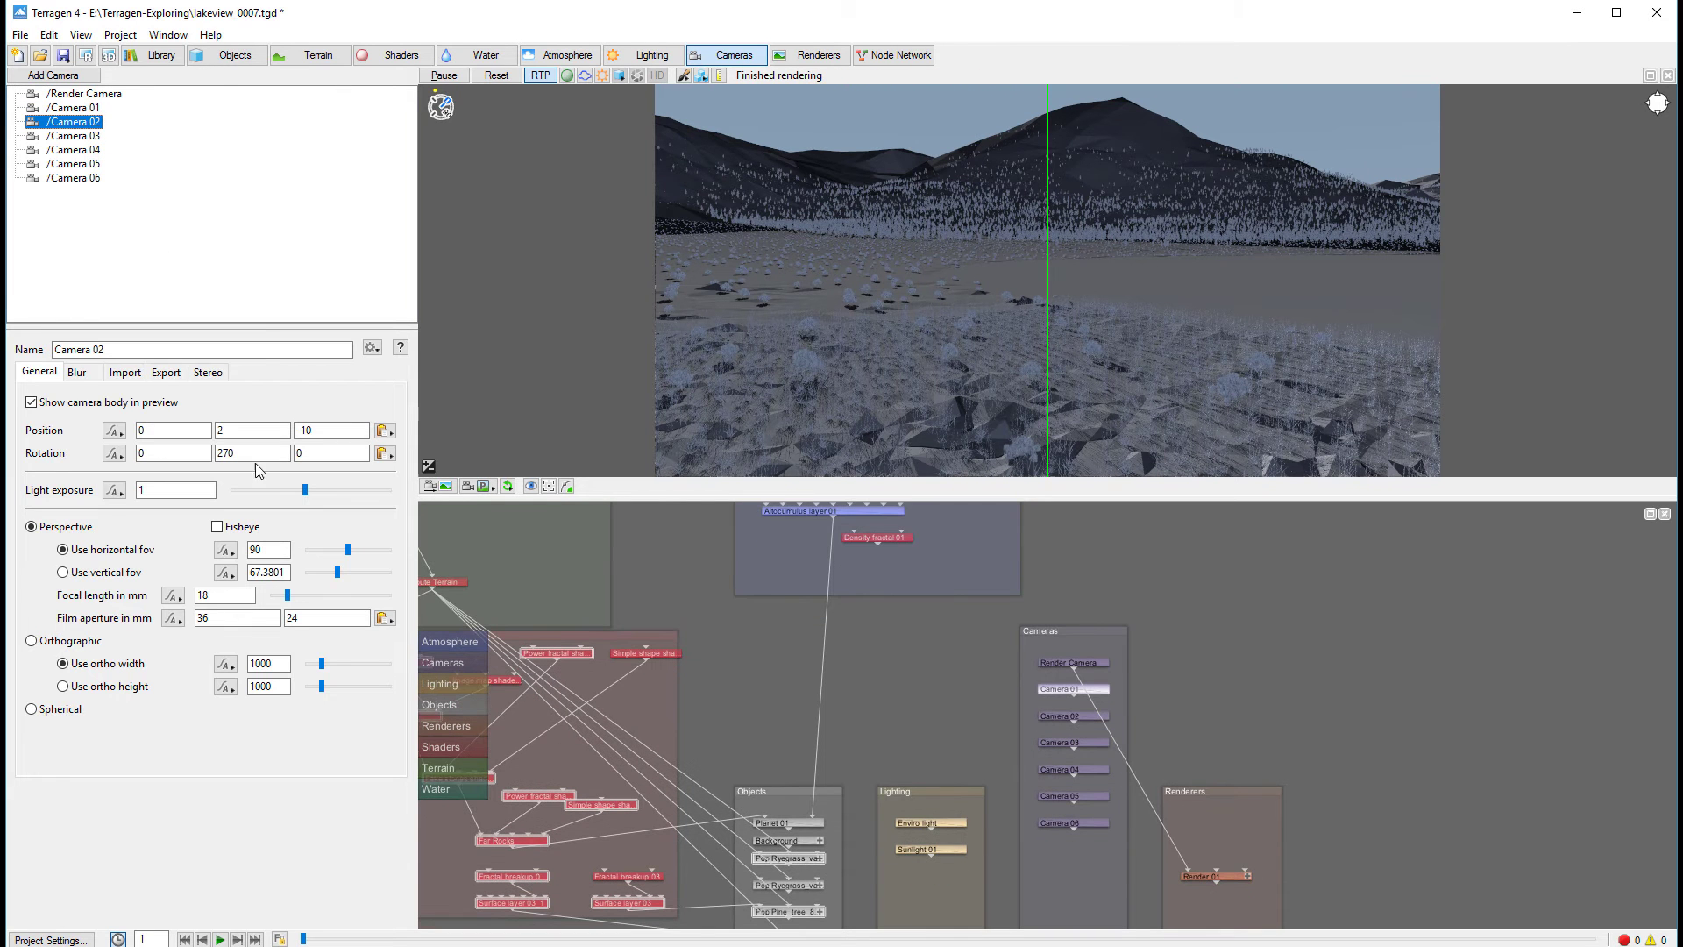
key(Down)
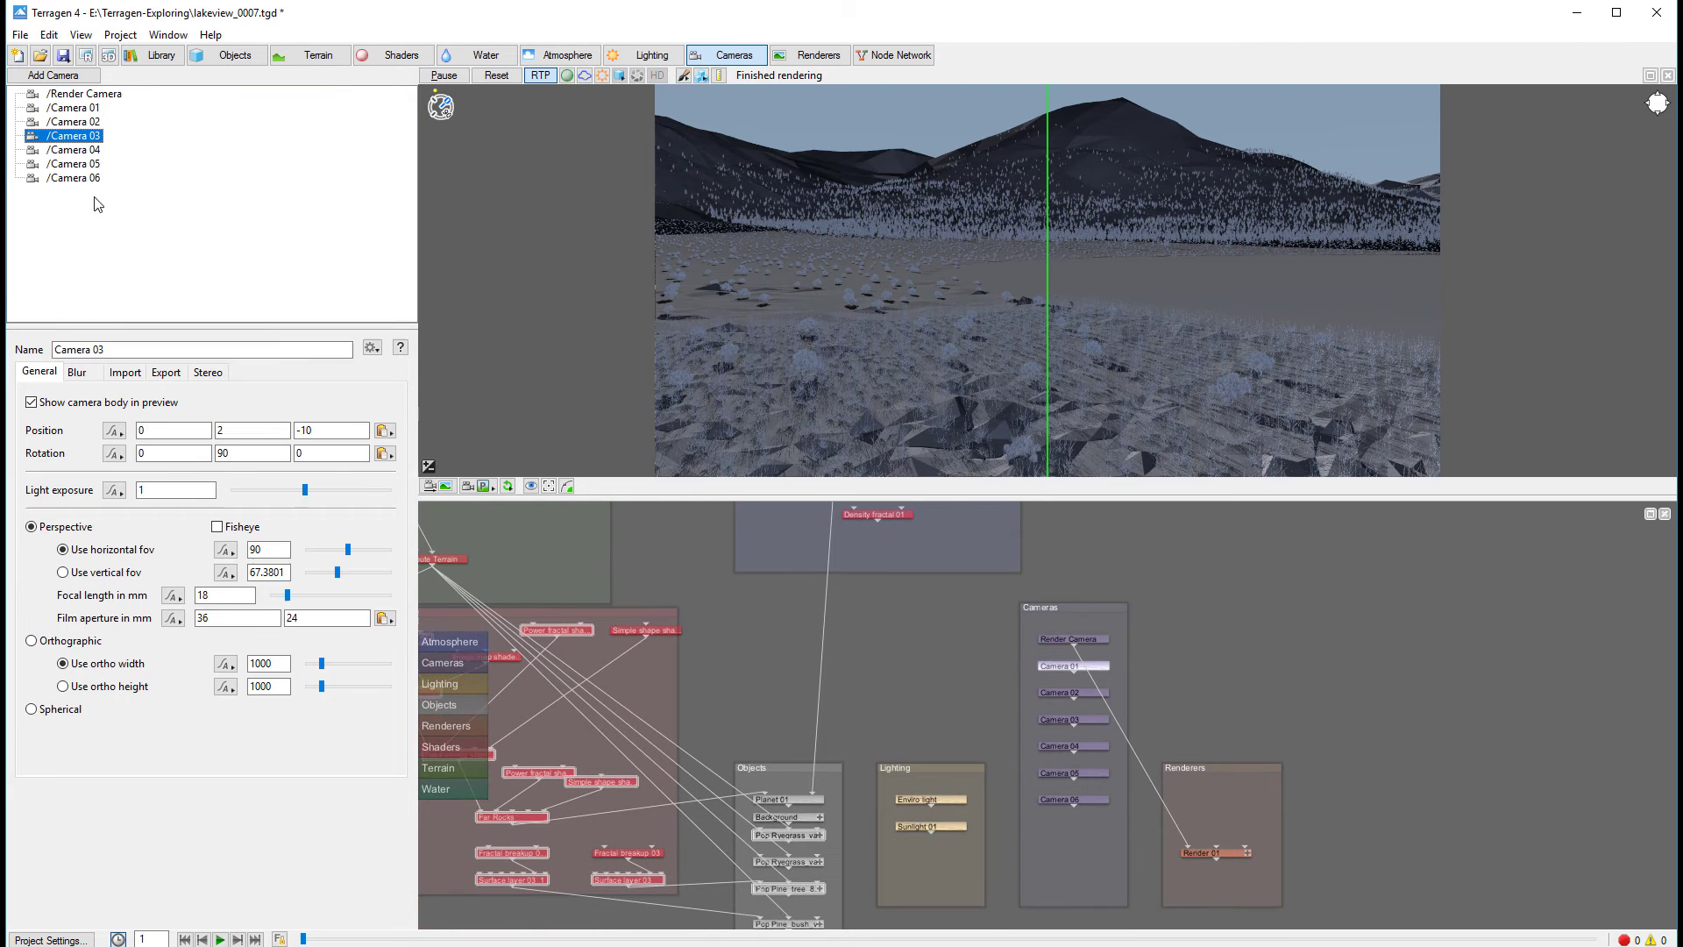
click(74, 150)
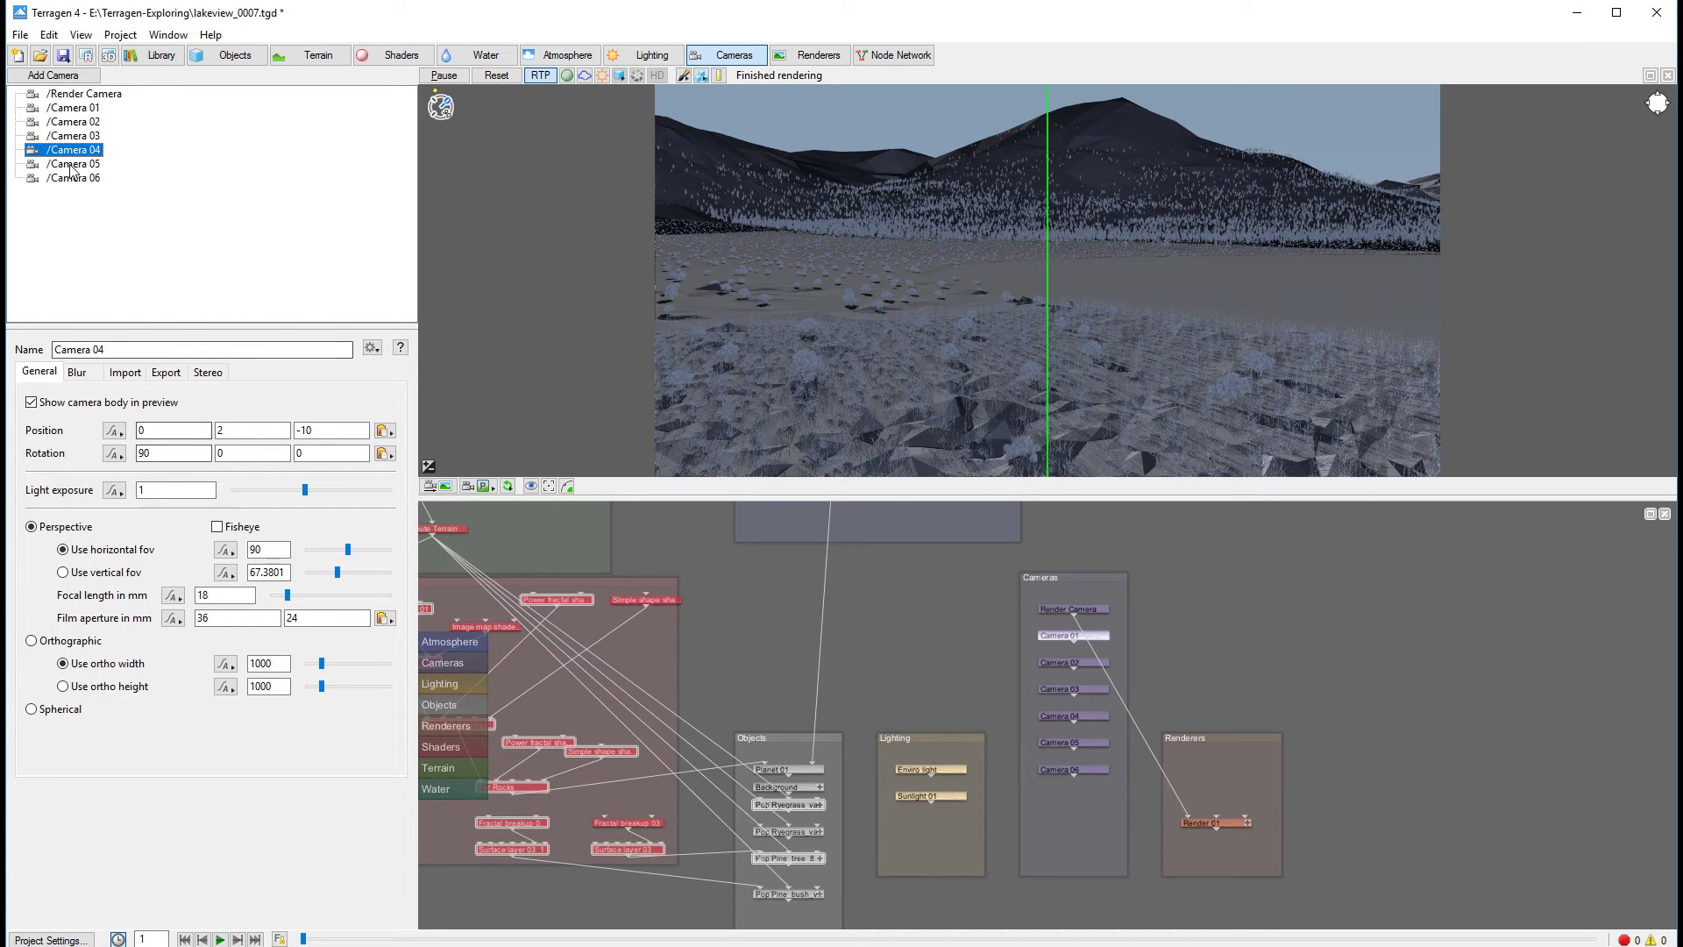
click(75, 164)
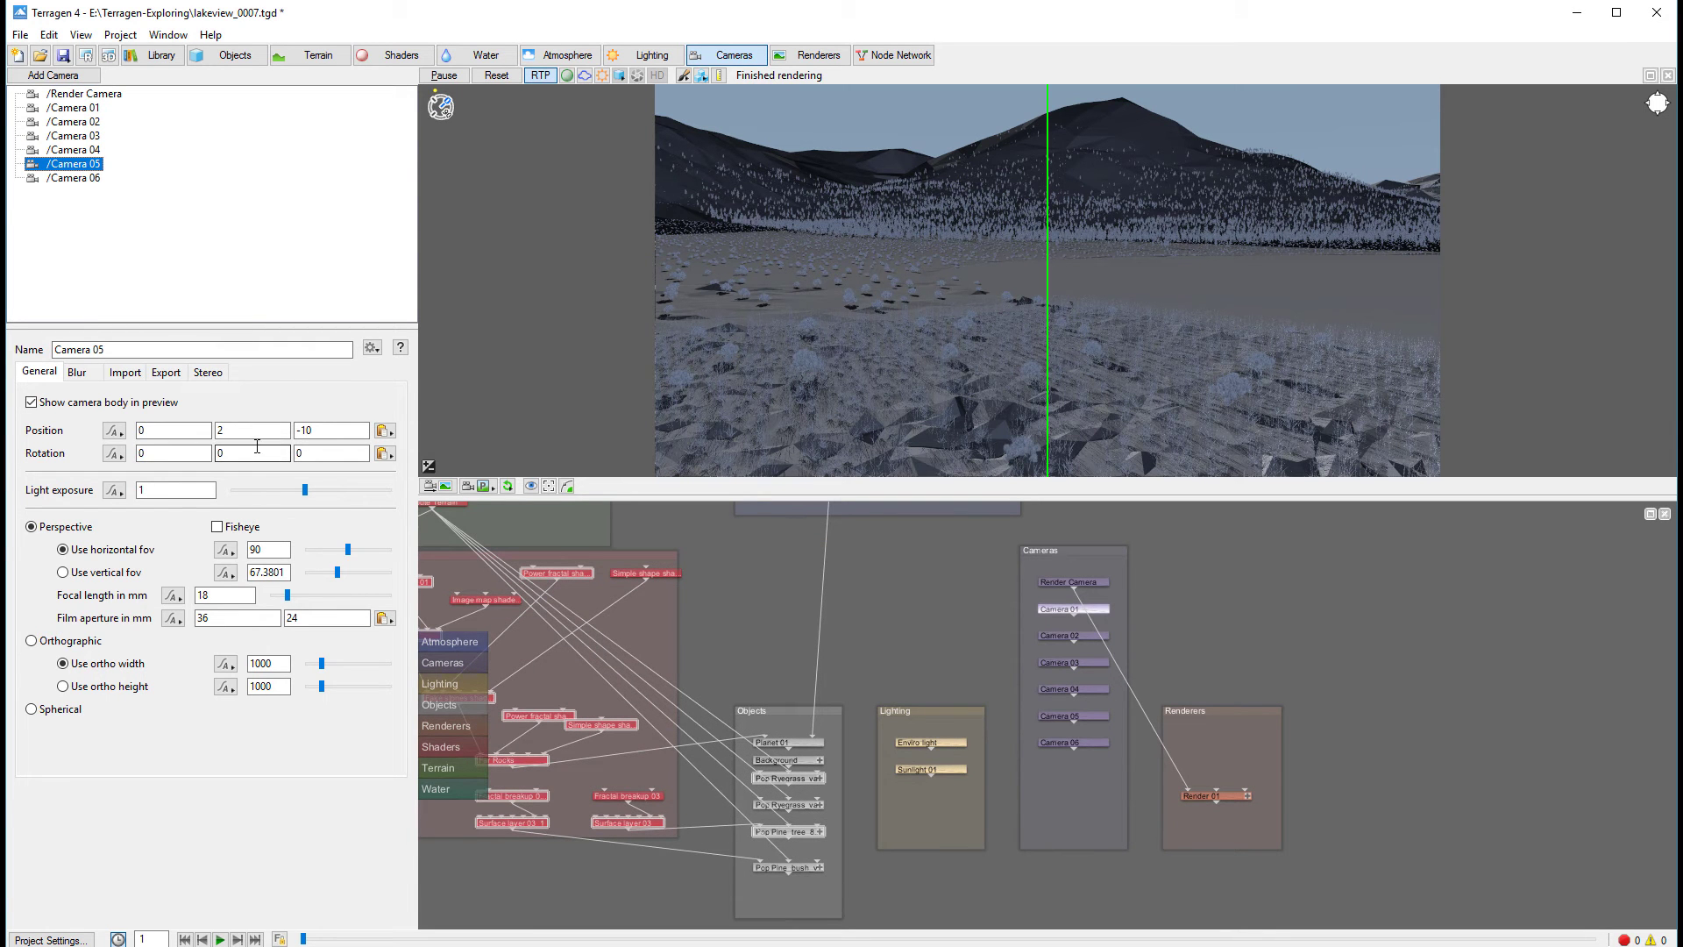
click(174, 452)
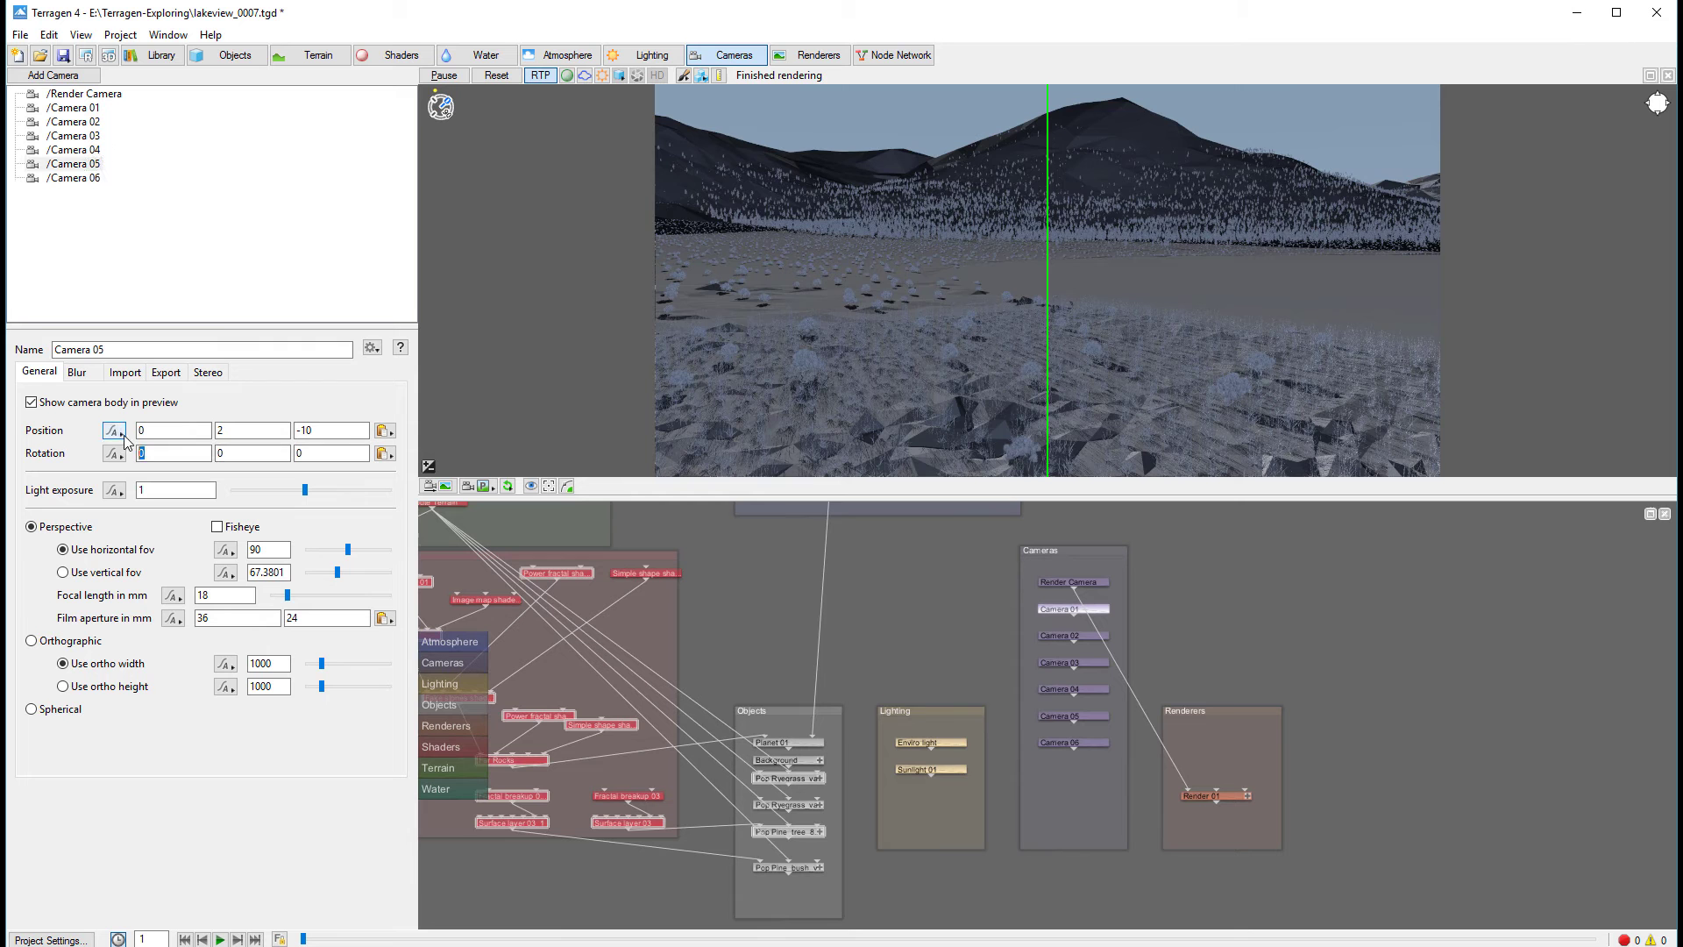
text(-90)
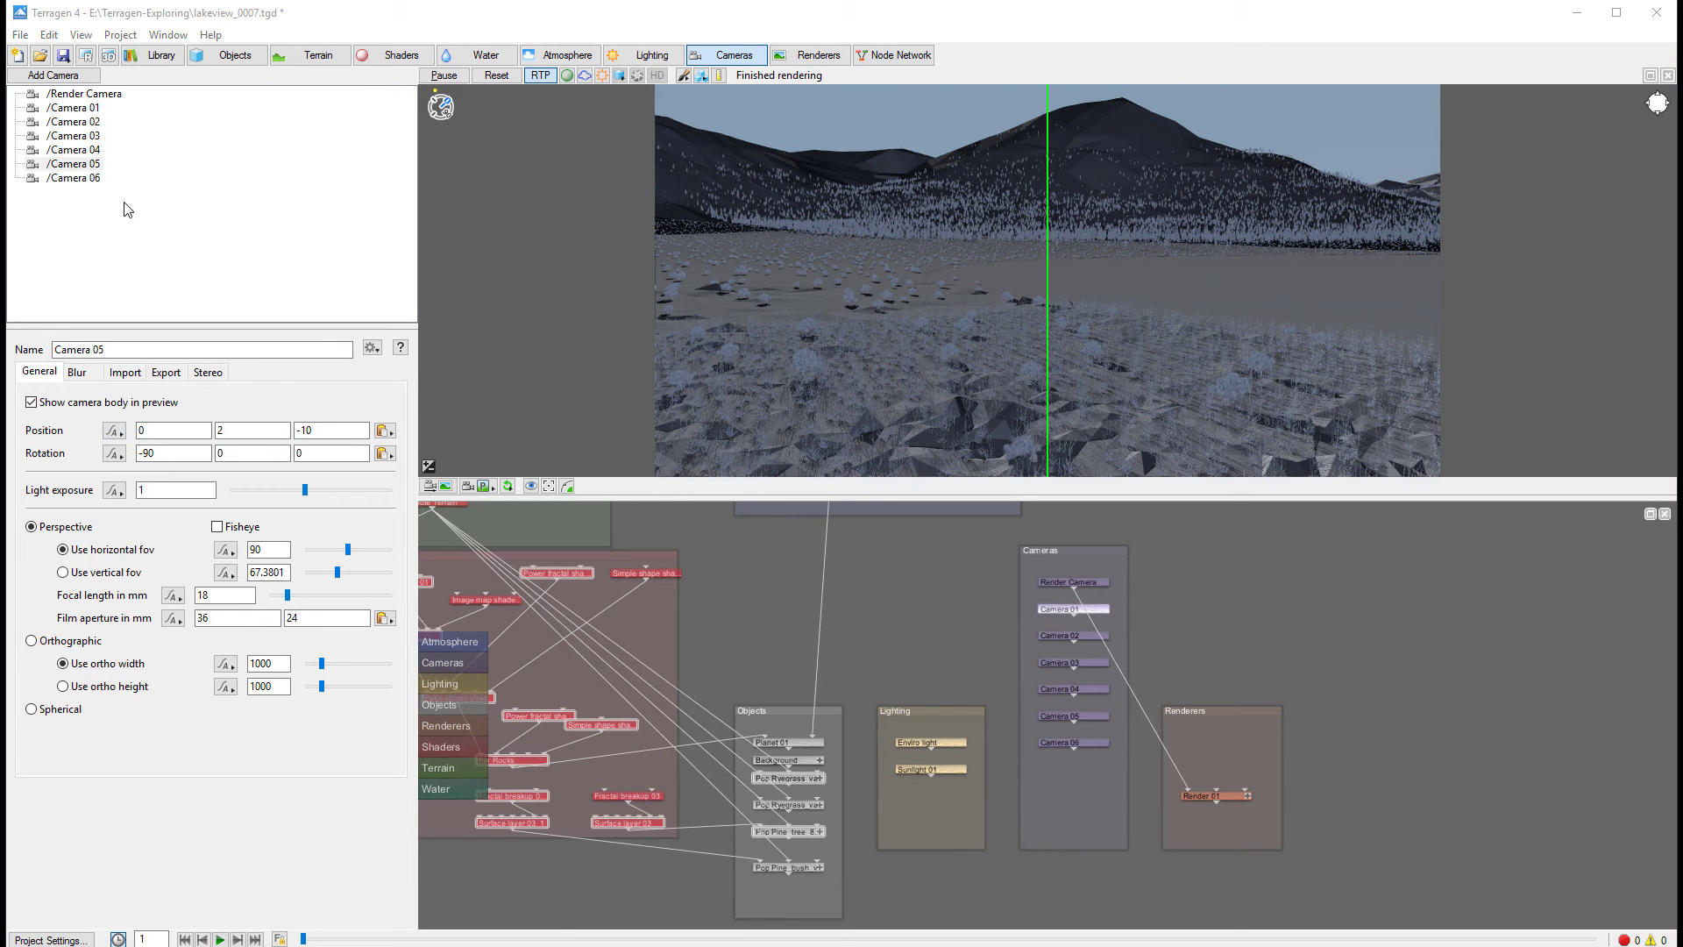
click(96, 182)
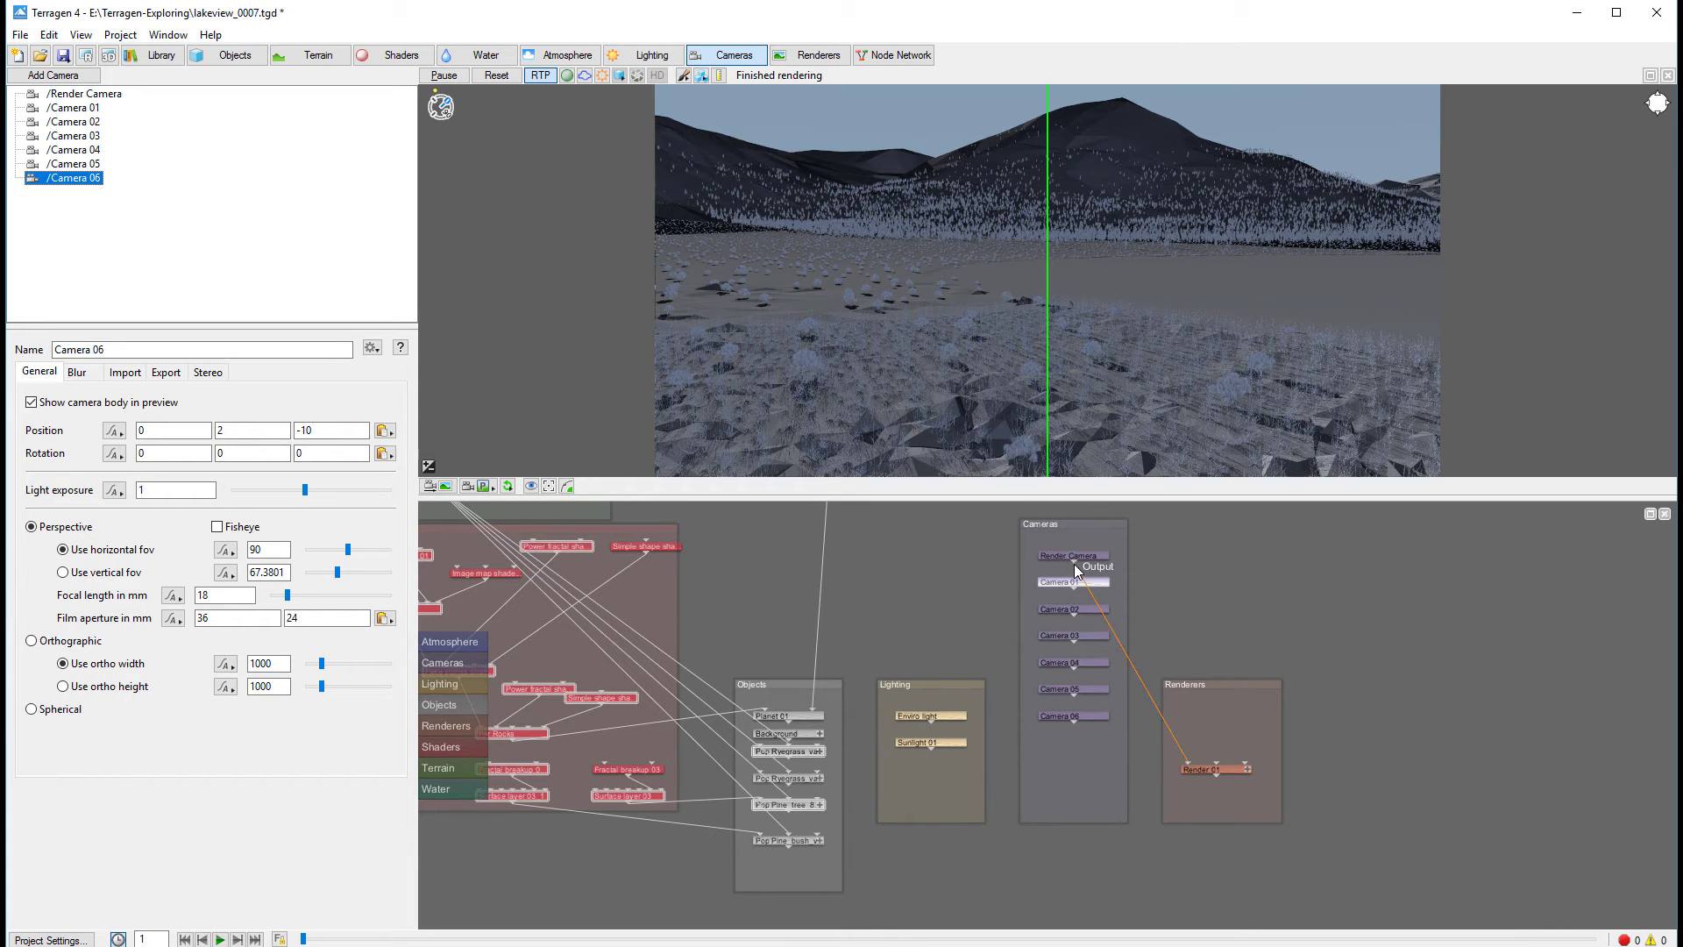
Step: Change Render 01's image height from 250 to 500 for a 500 × 500 output
mouse_move(1075, 560)
mouse_down()
mouse_move(1071, 597)
mouse_move(1071, 538)
mouse_up()
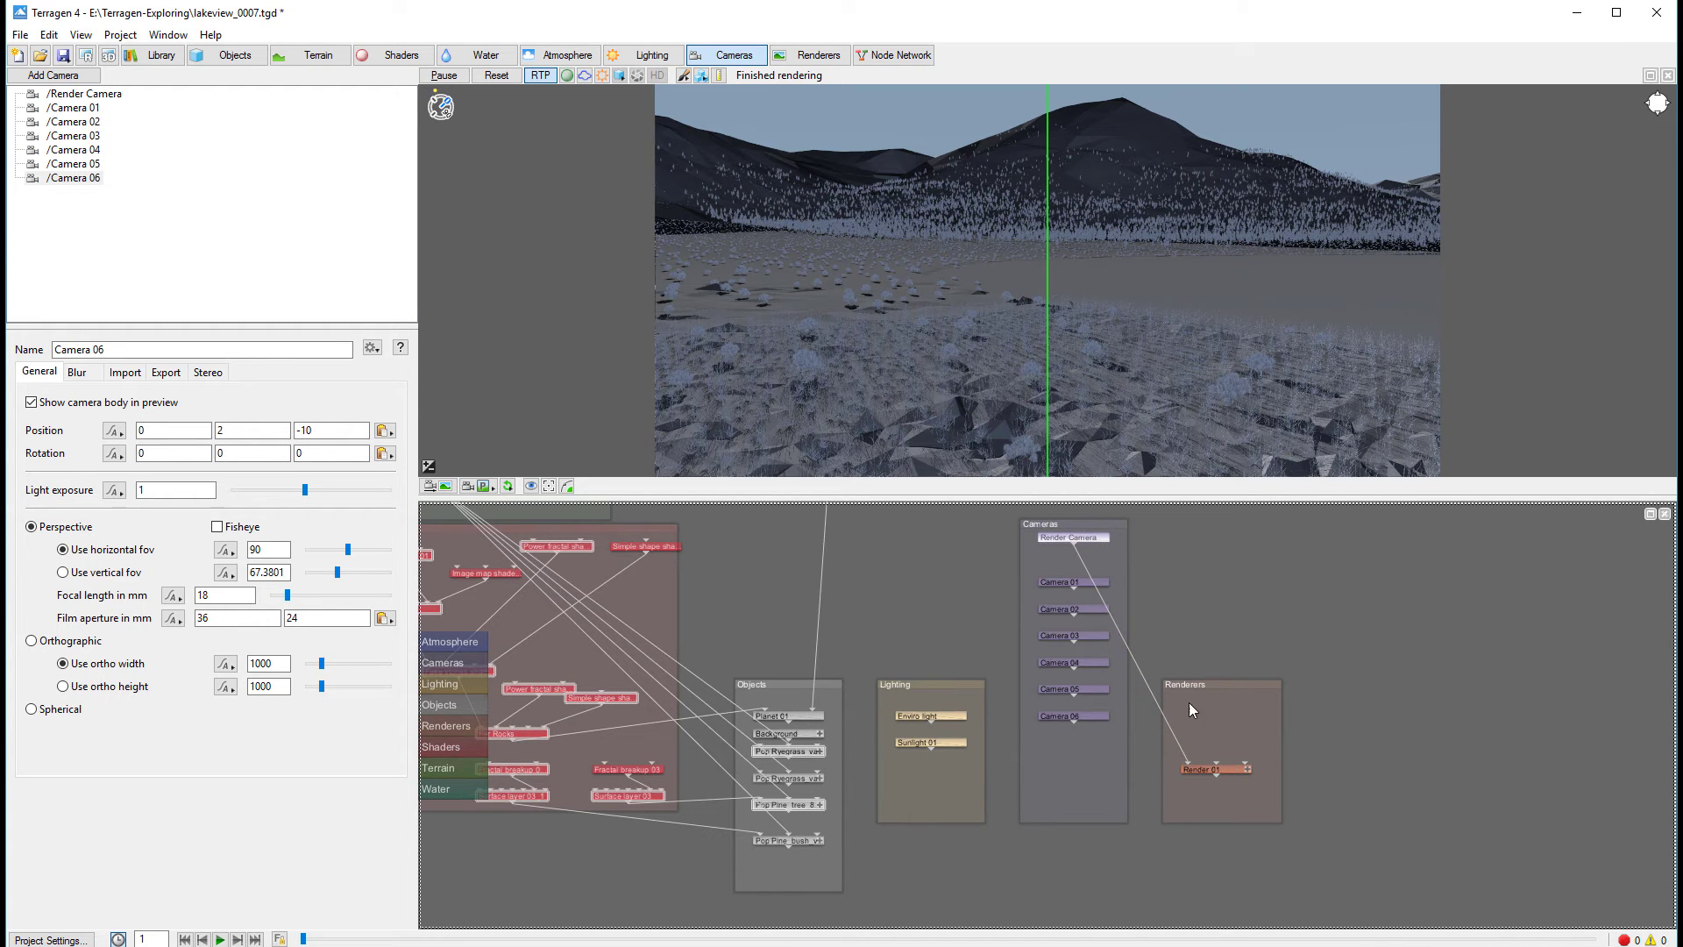
double_click(1198, 769)
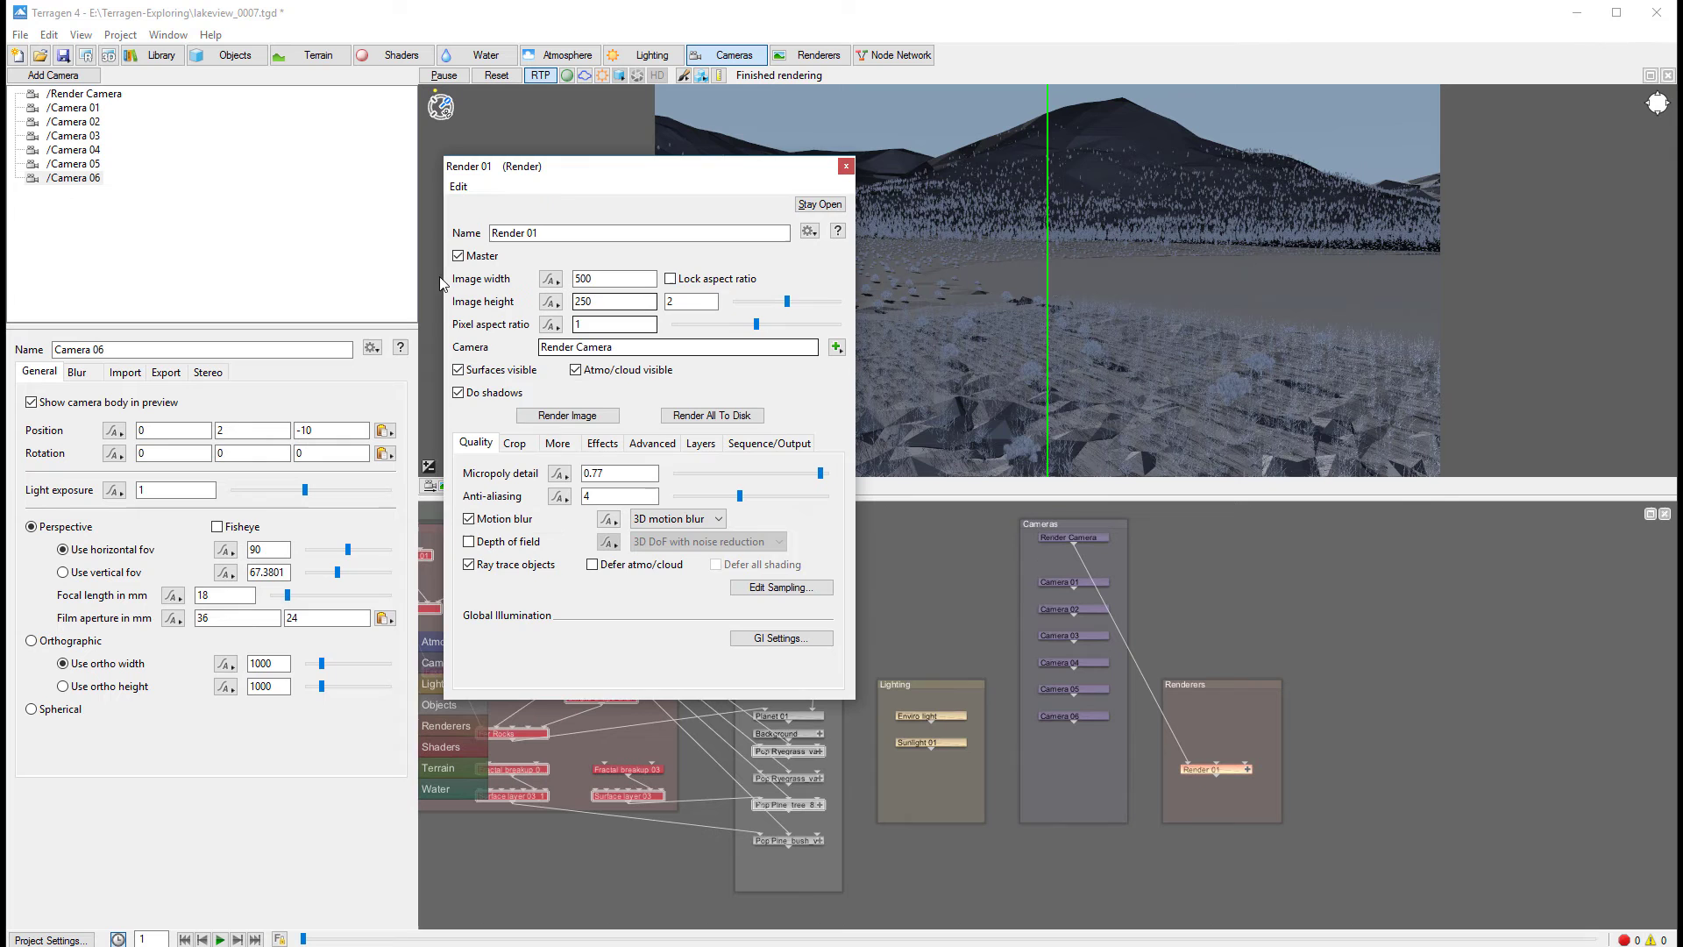
drag(683, 176, 616, 174)
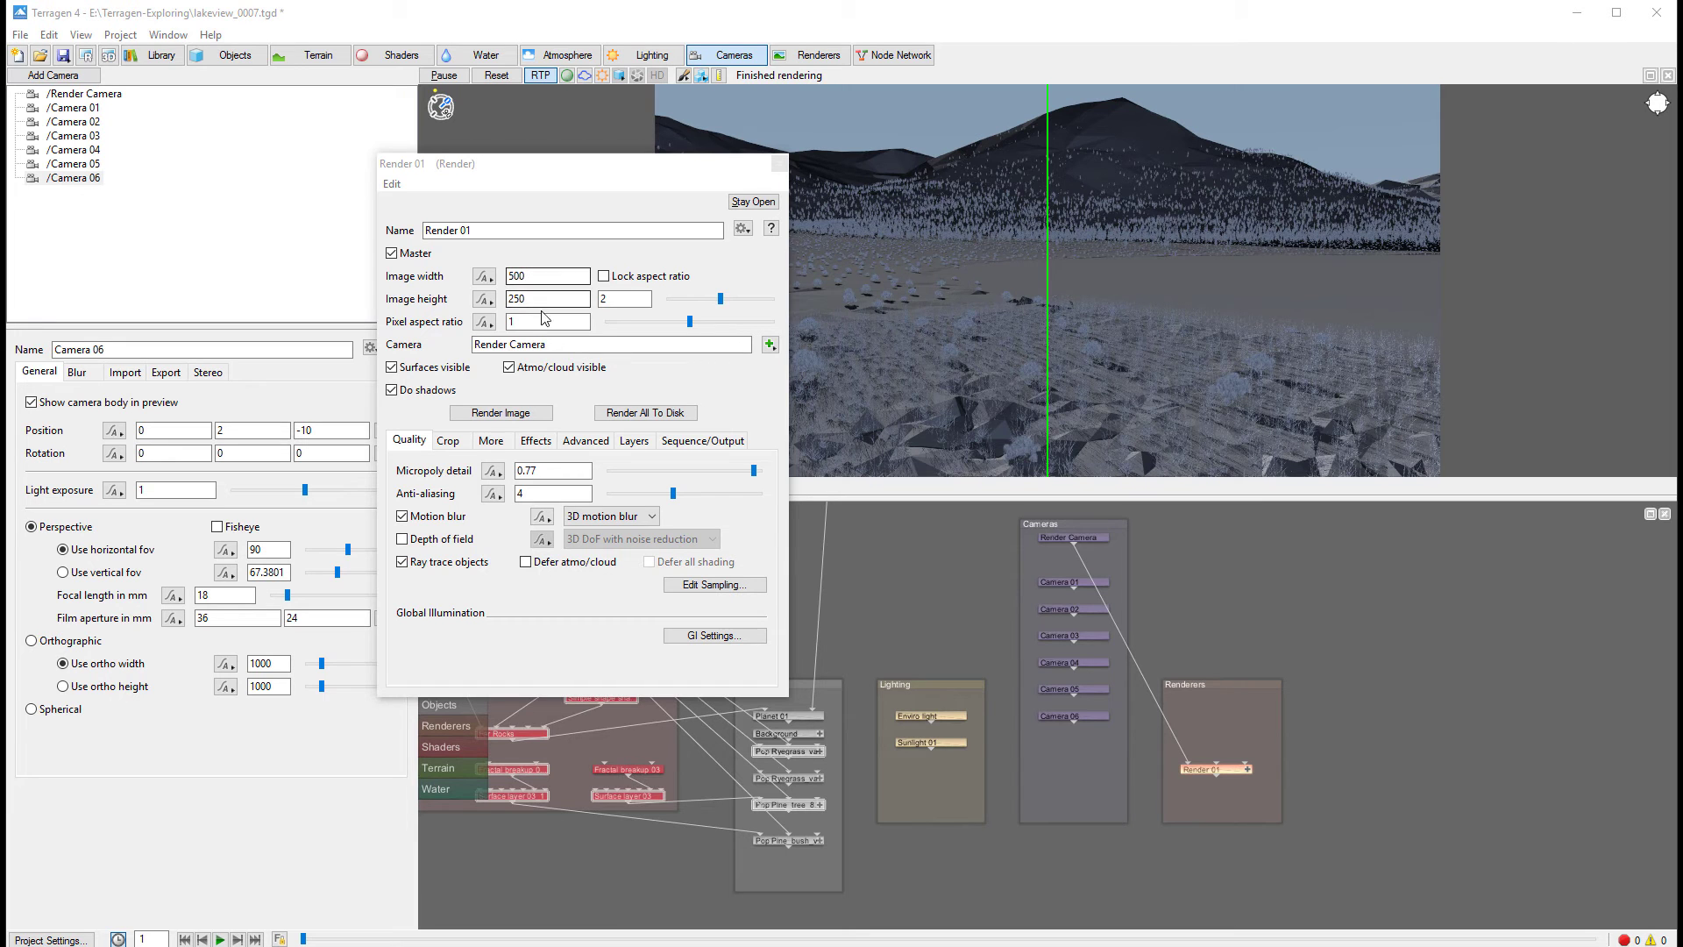
double_click(519, 299)
text(5)
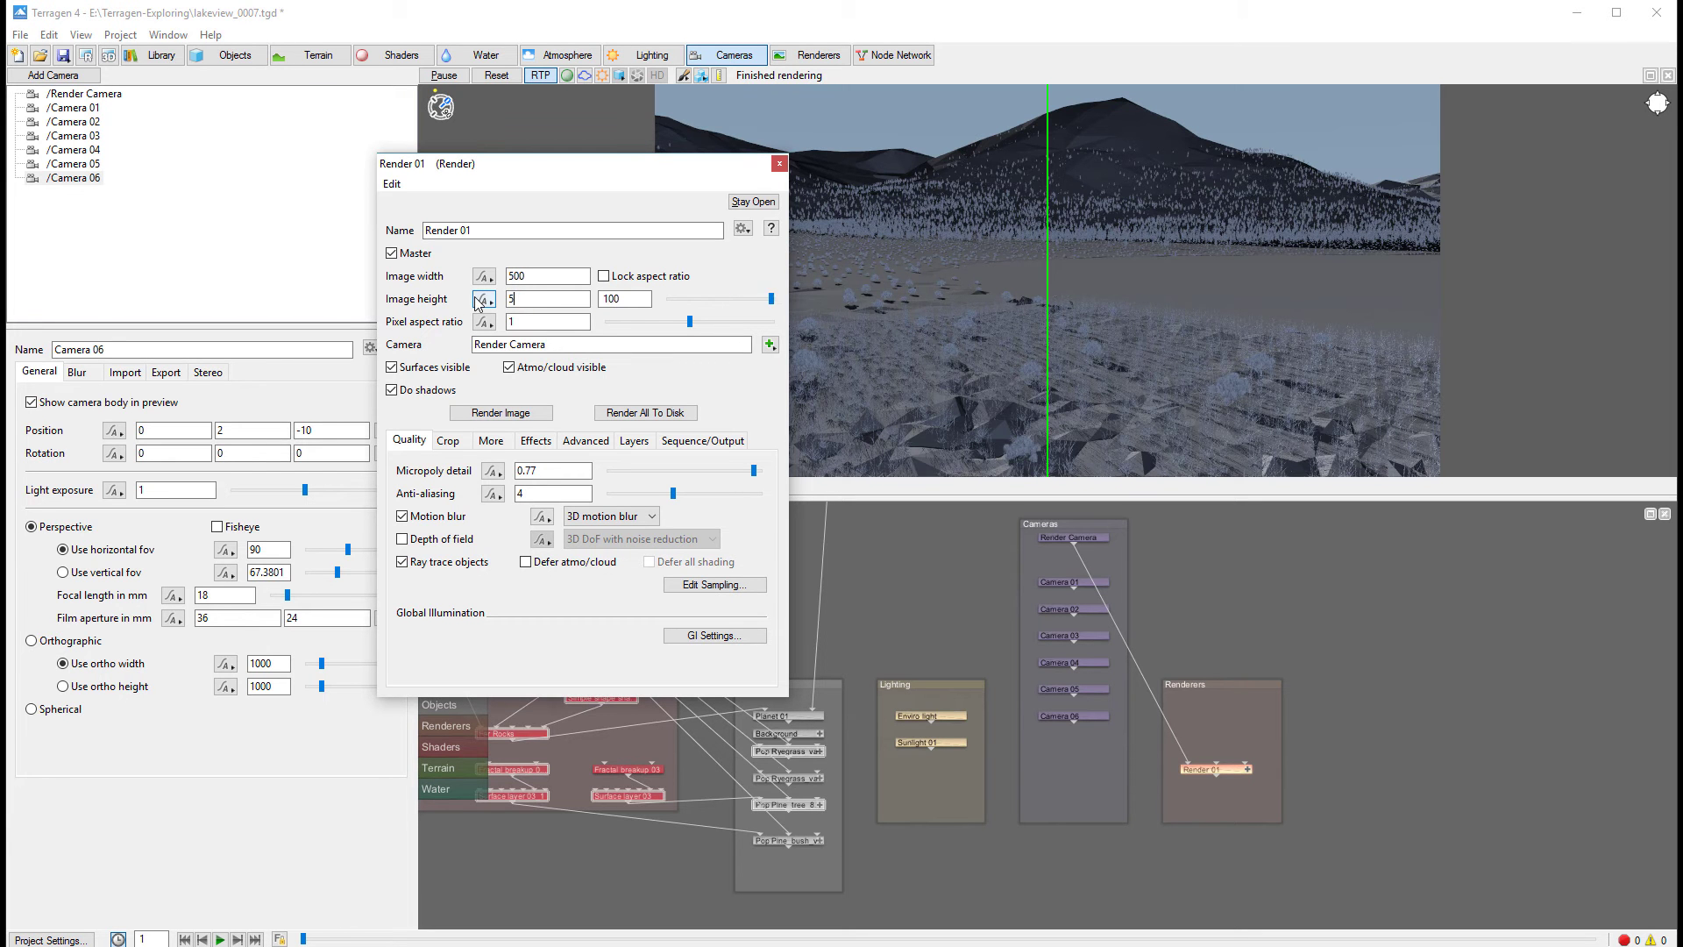
text(00)
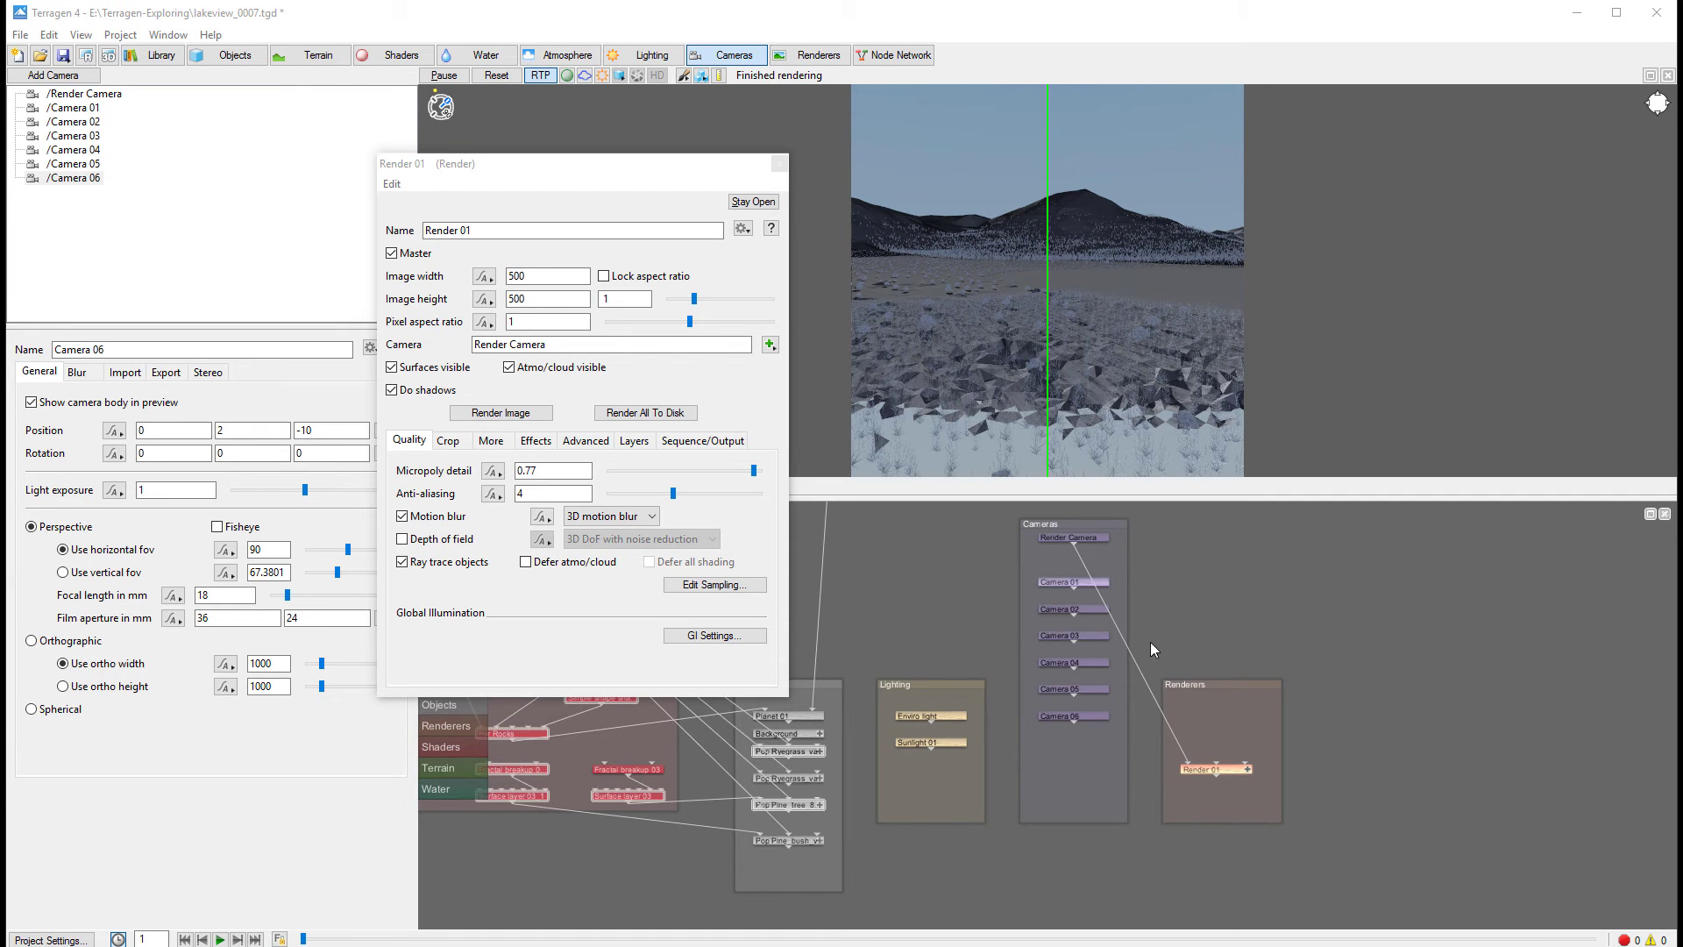
click(1069, 548)
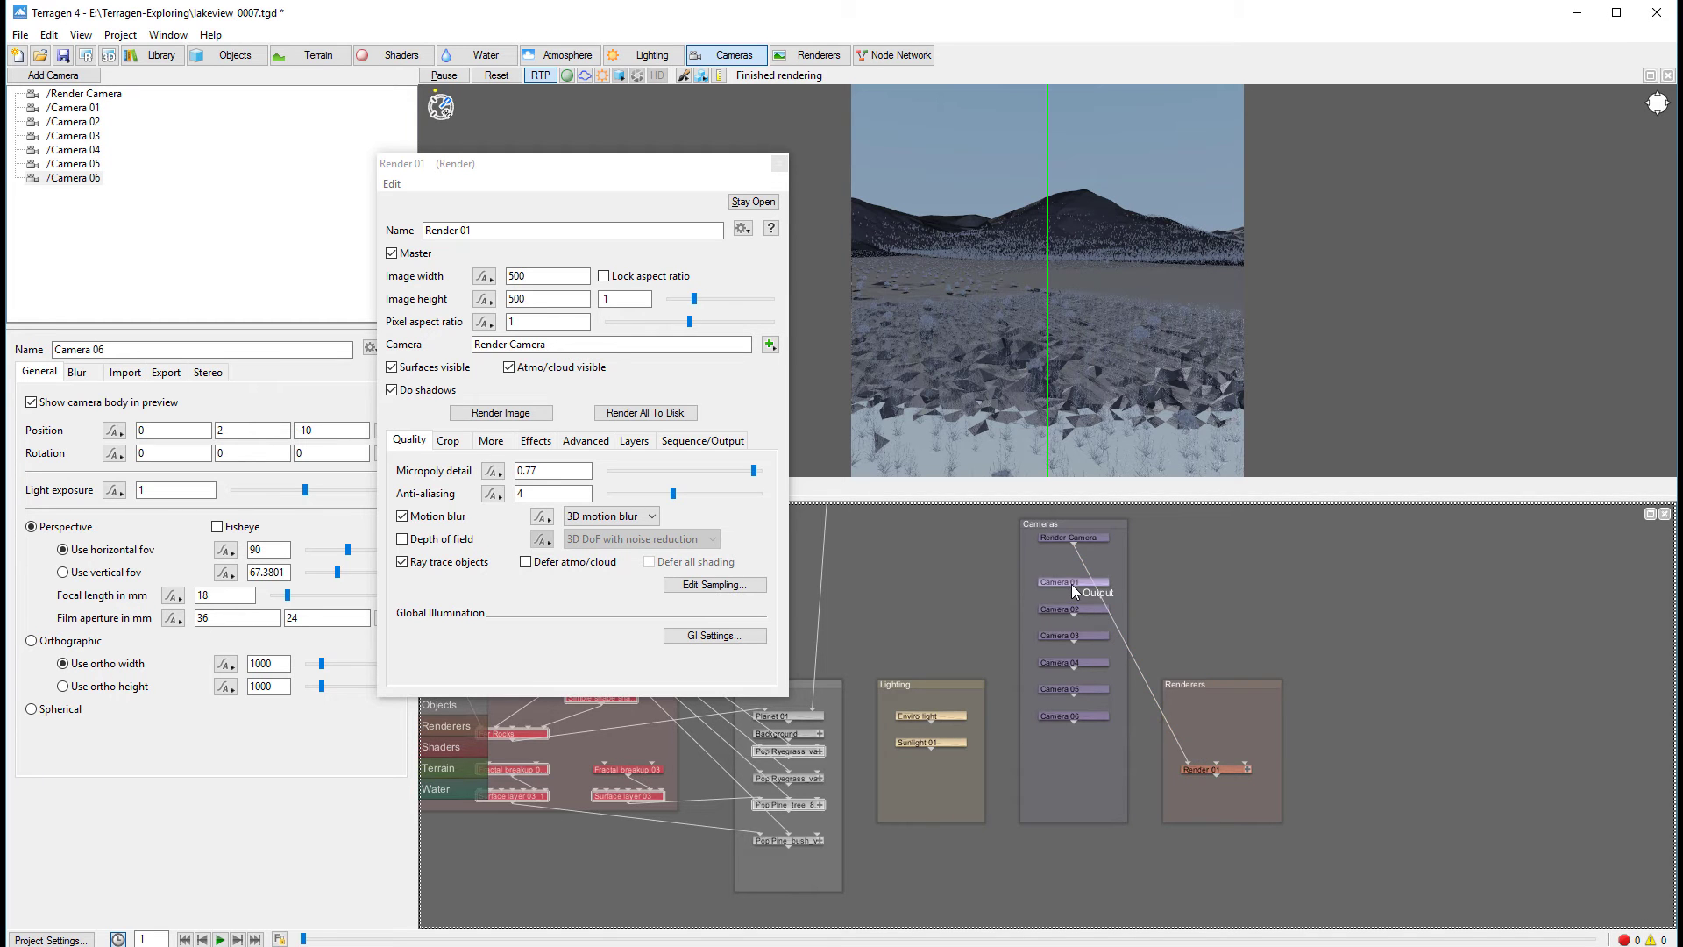
Step: Wire Camera 05 into Render 01's camera input and start the 500 × 500 render
drag(1074, 573, 1192, 768)
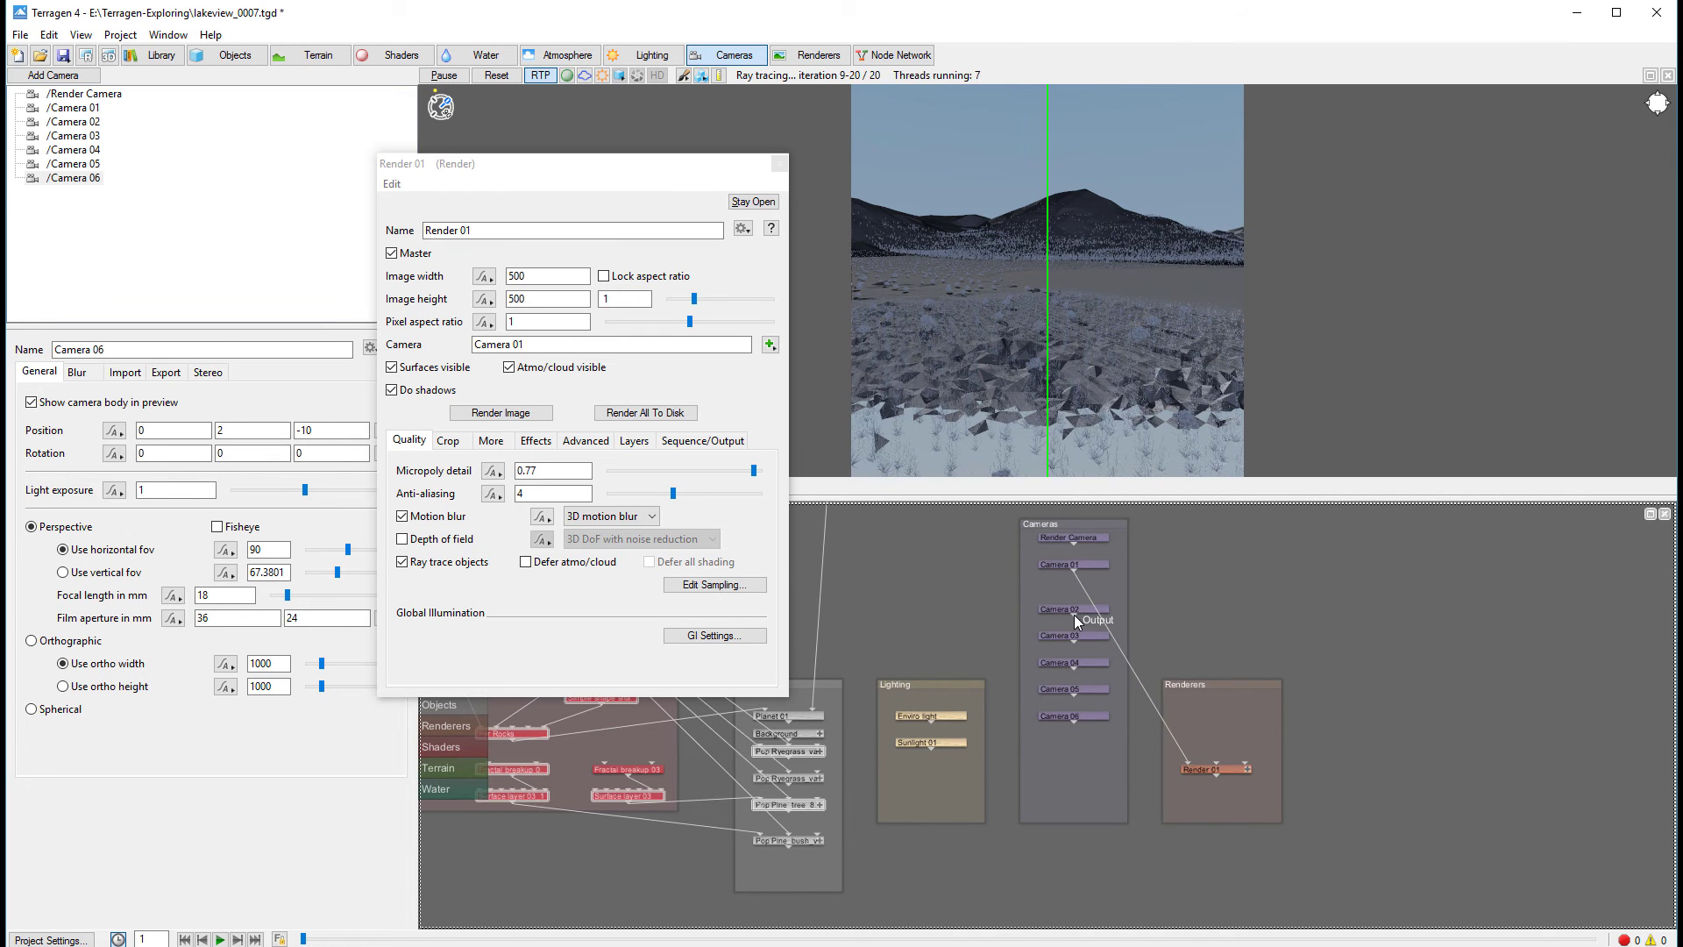
drag(1159, 736, 1194, 768)
drag(1071, 695, 1193, 768)
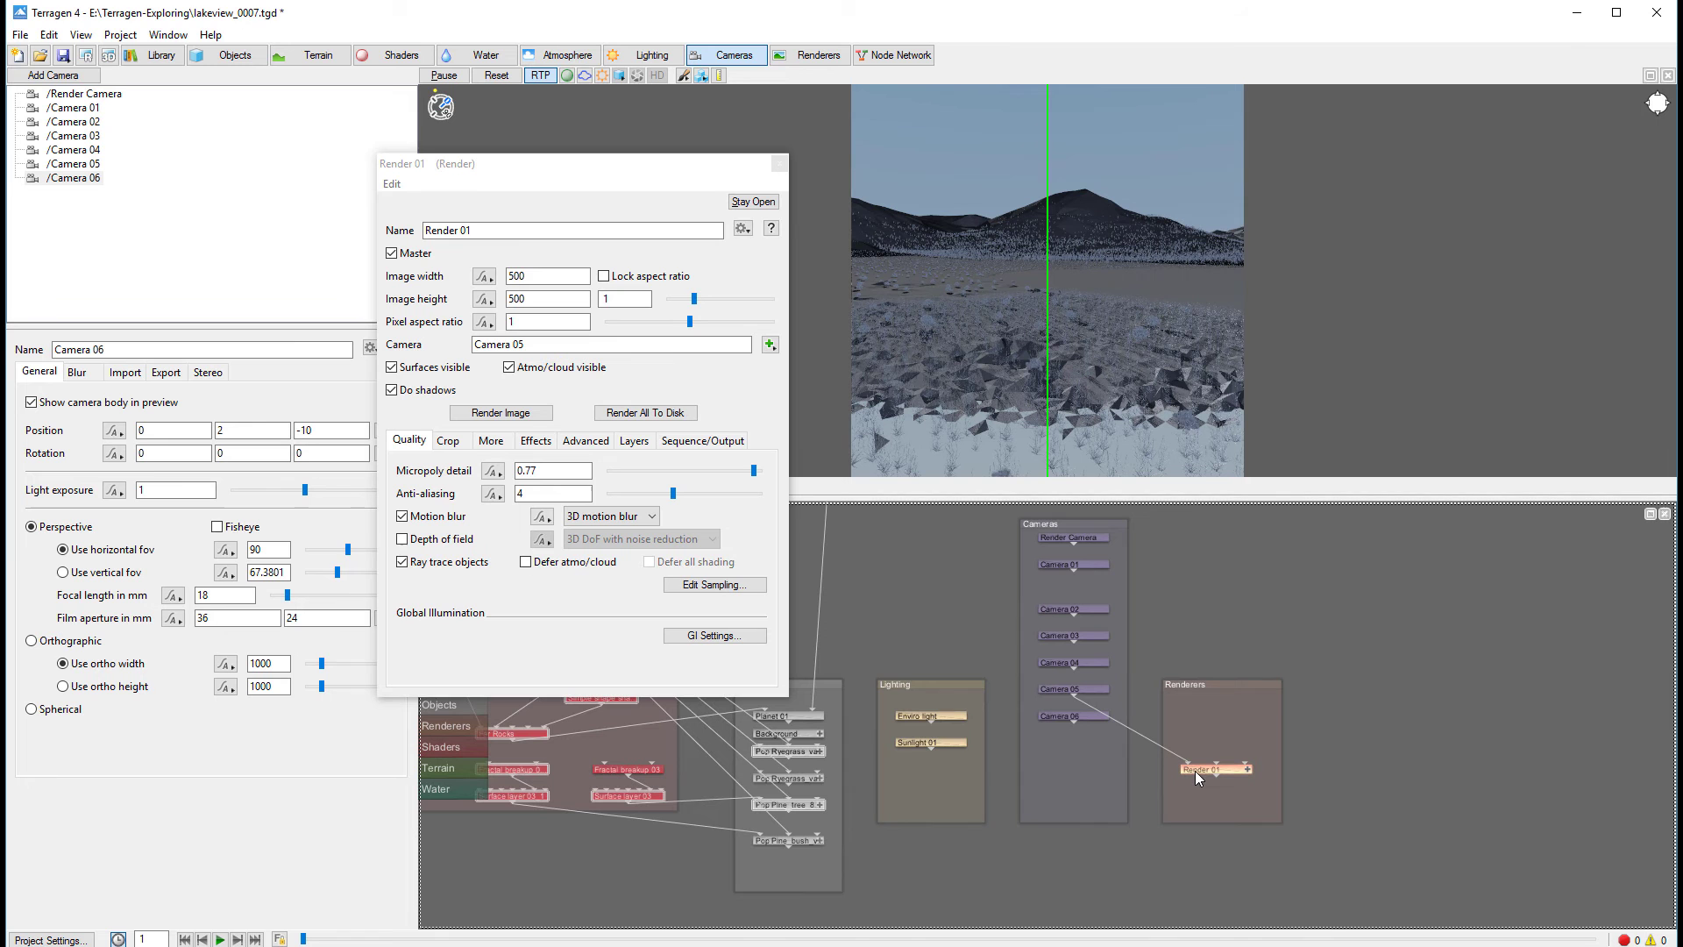
drag(566, 170, 506, 122)
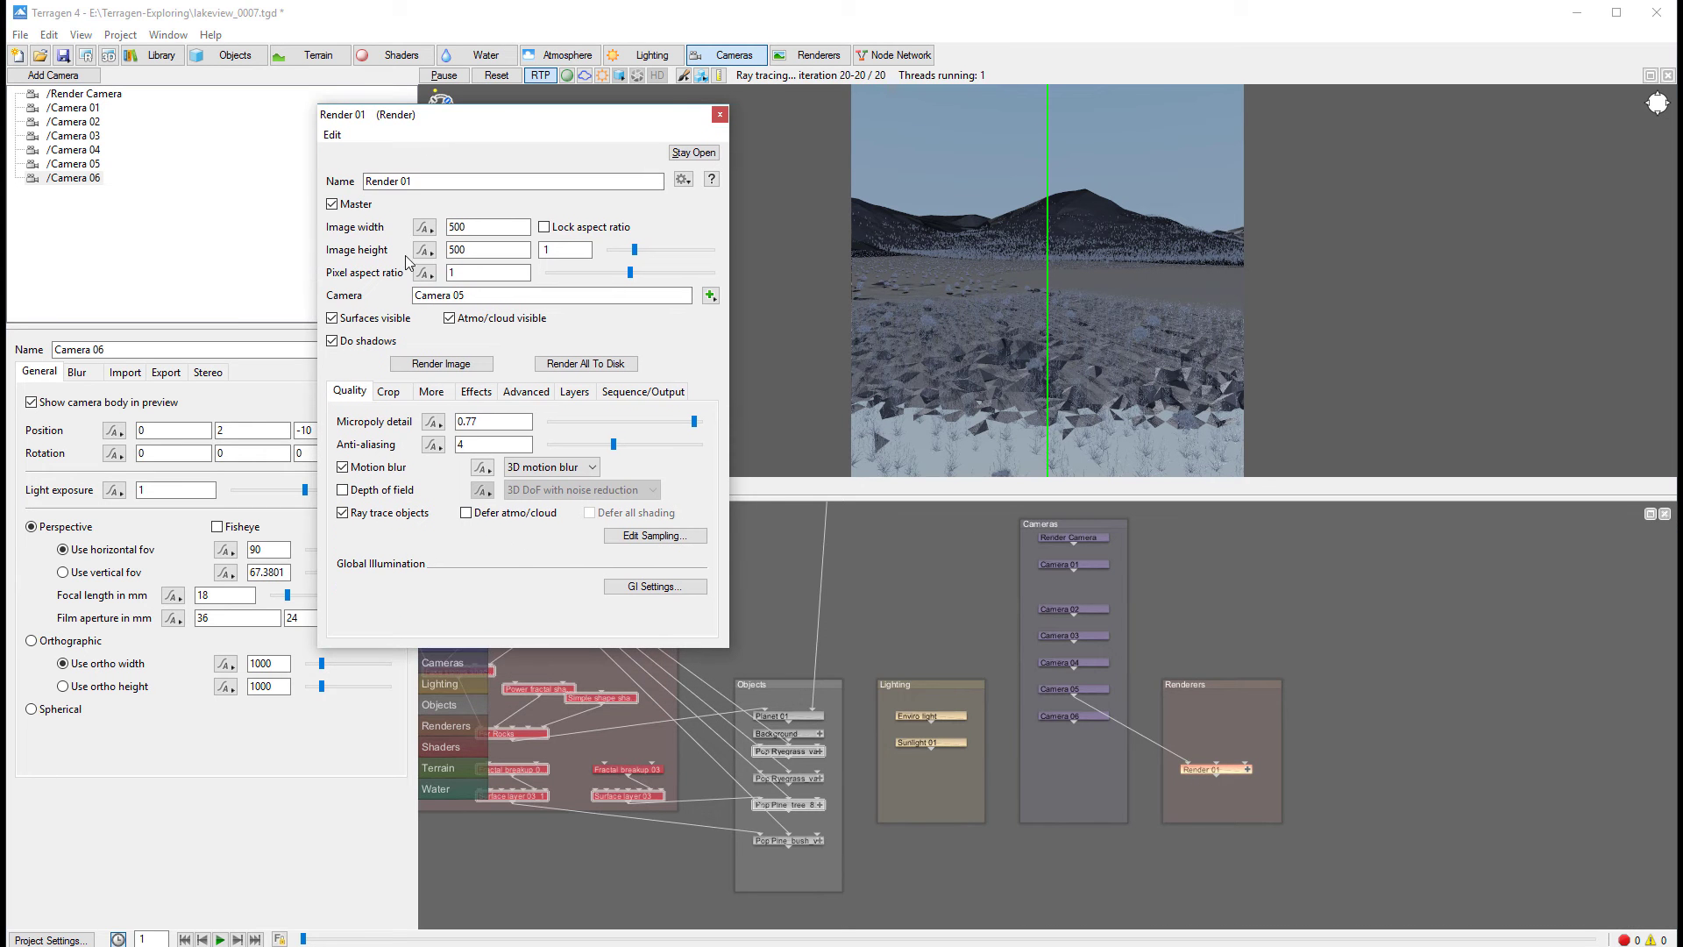
click(441, 363)
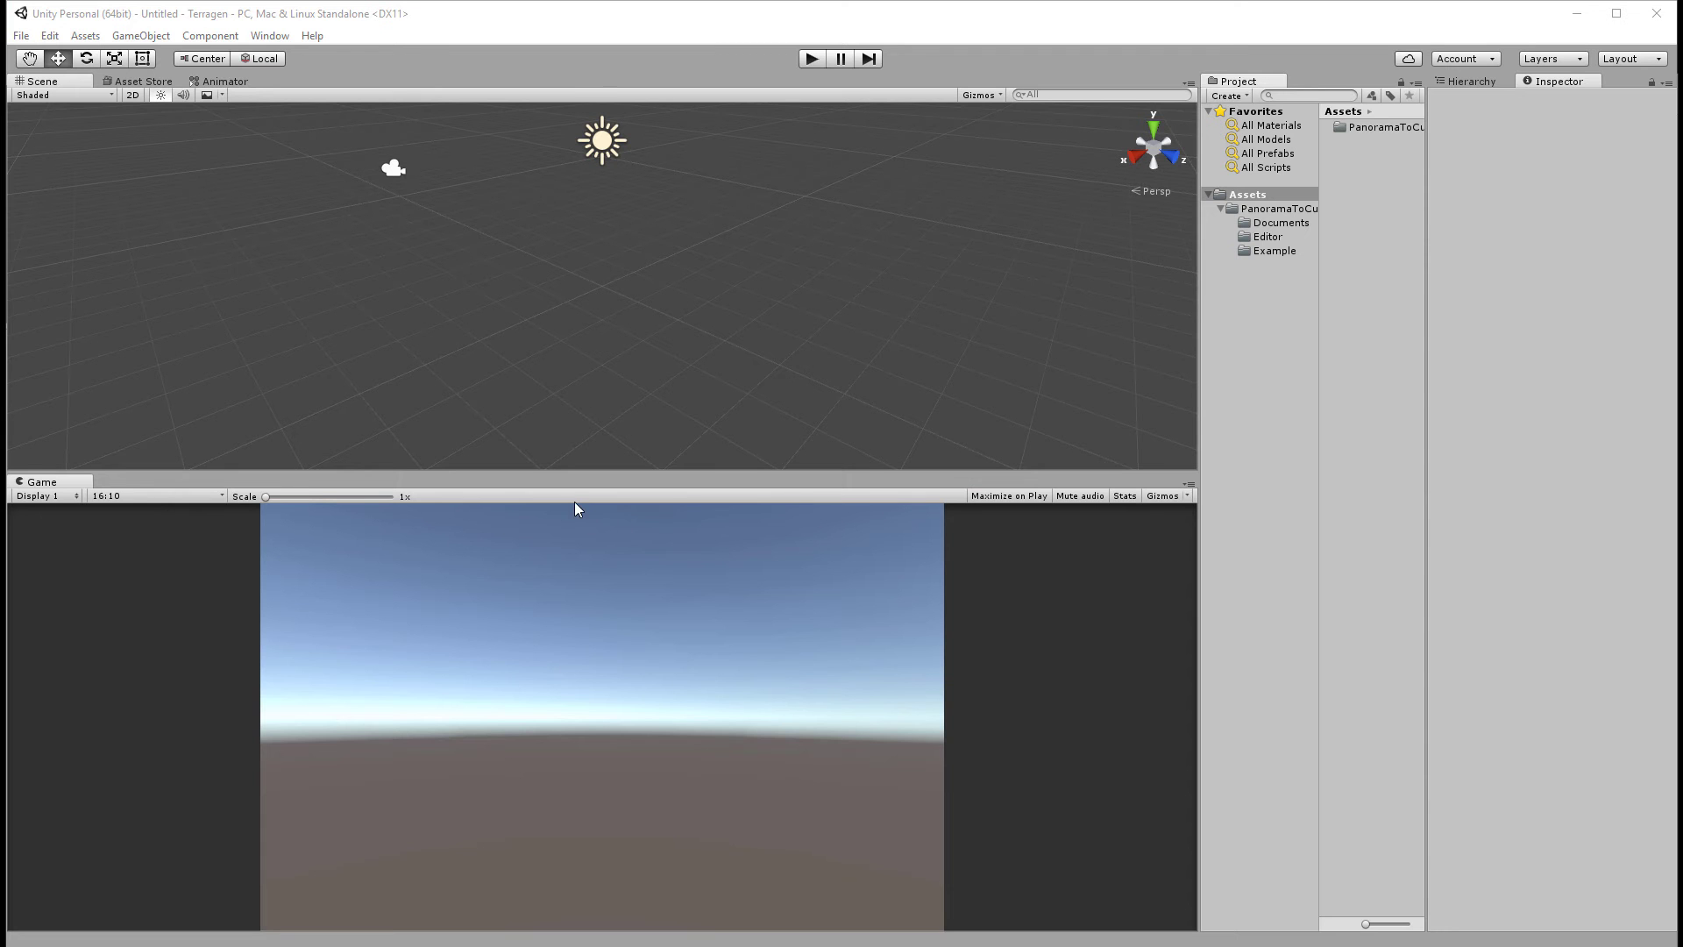
Step: Create a New Material asset and set its shader to Skybox/6 Sided
click(136, 37)
mouse_move(87, 37)
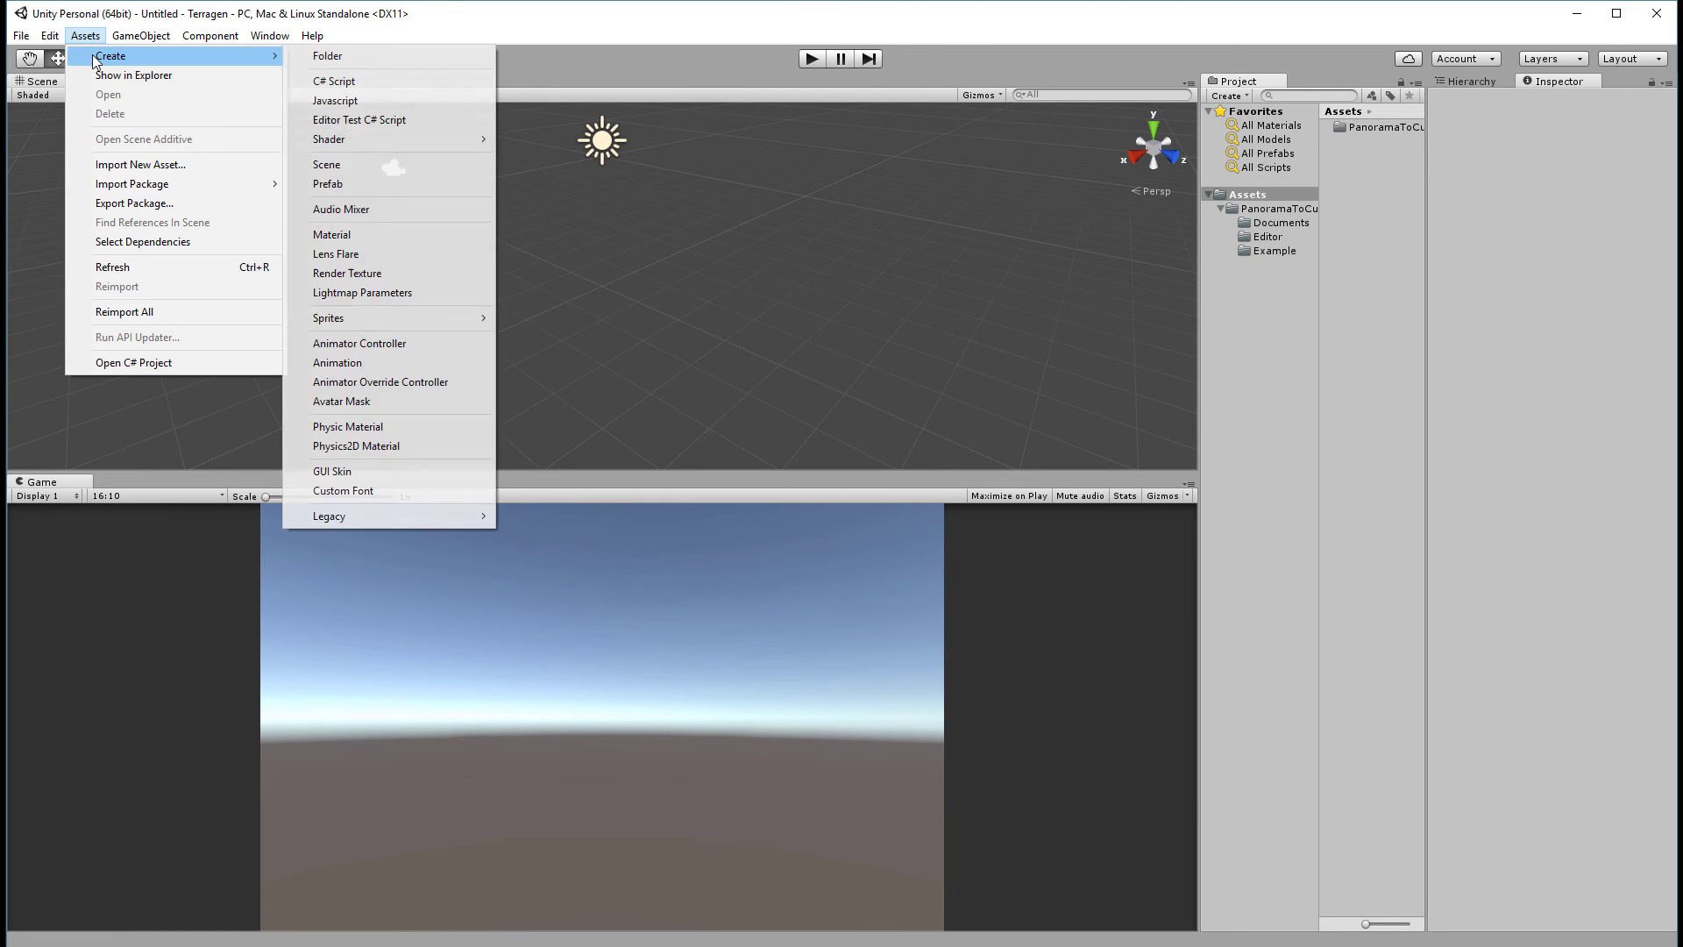
click(411, 237)
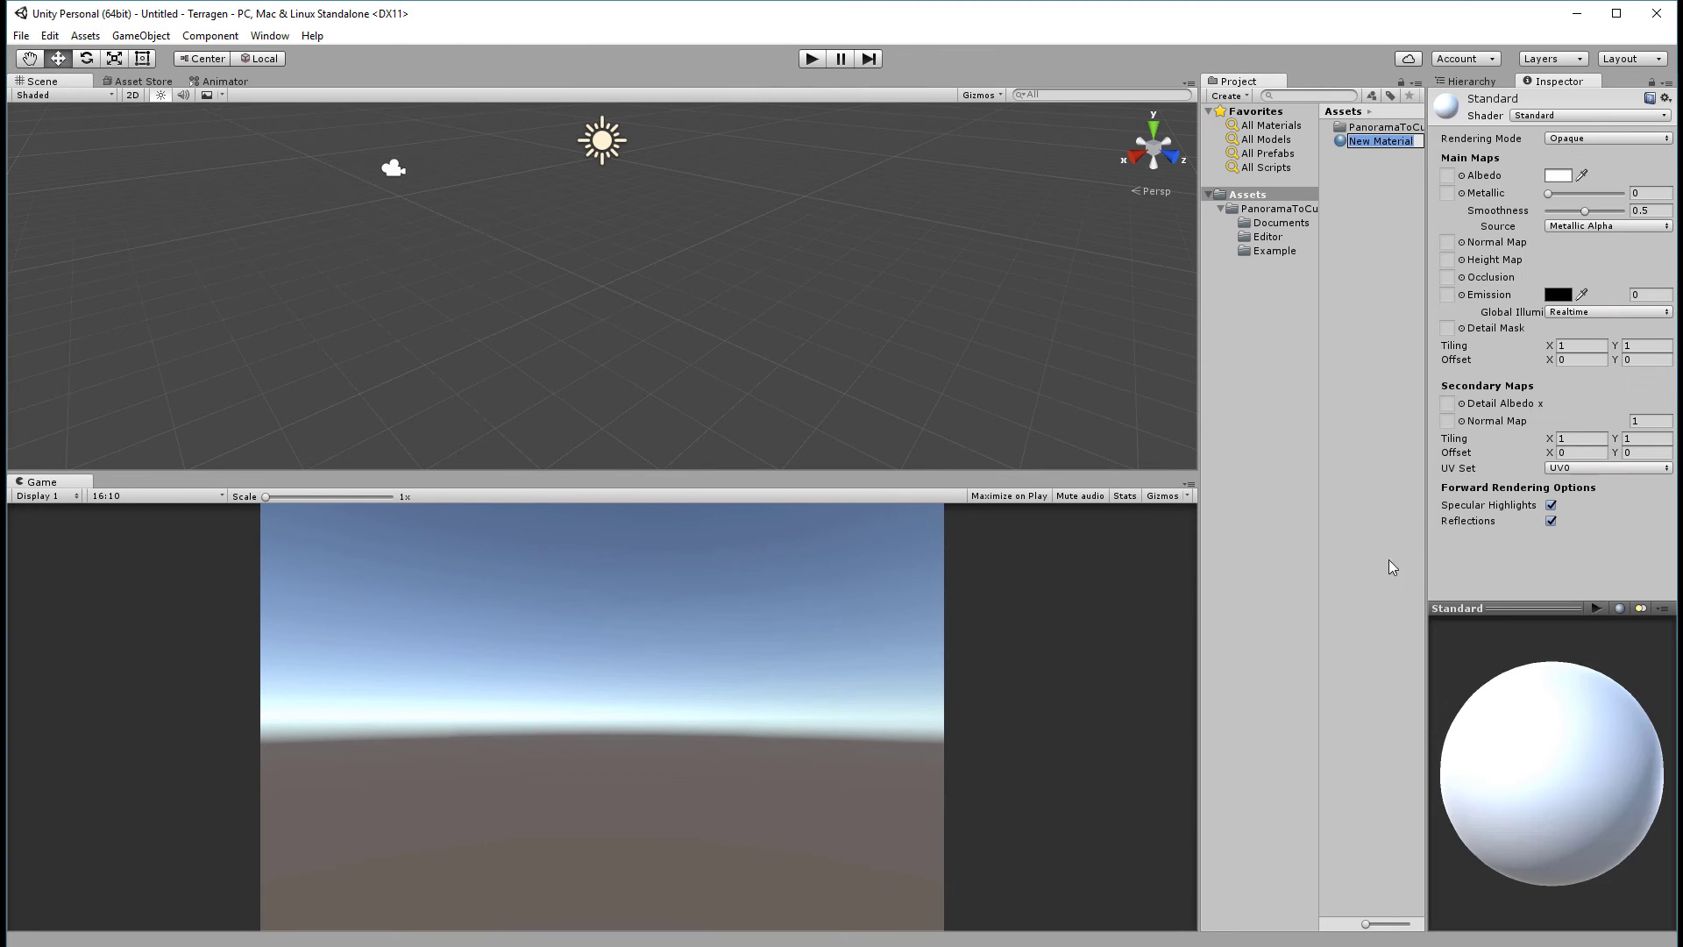
click(1604, 115)
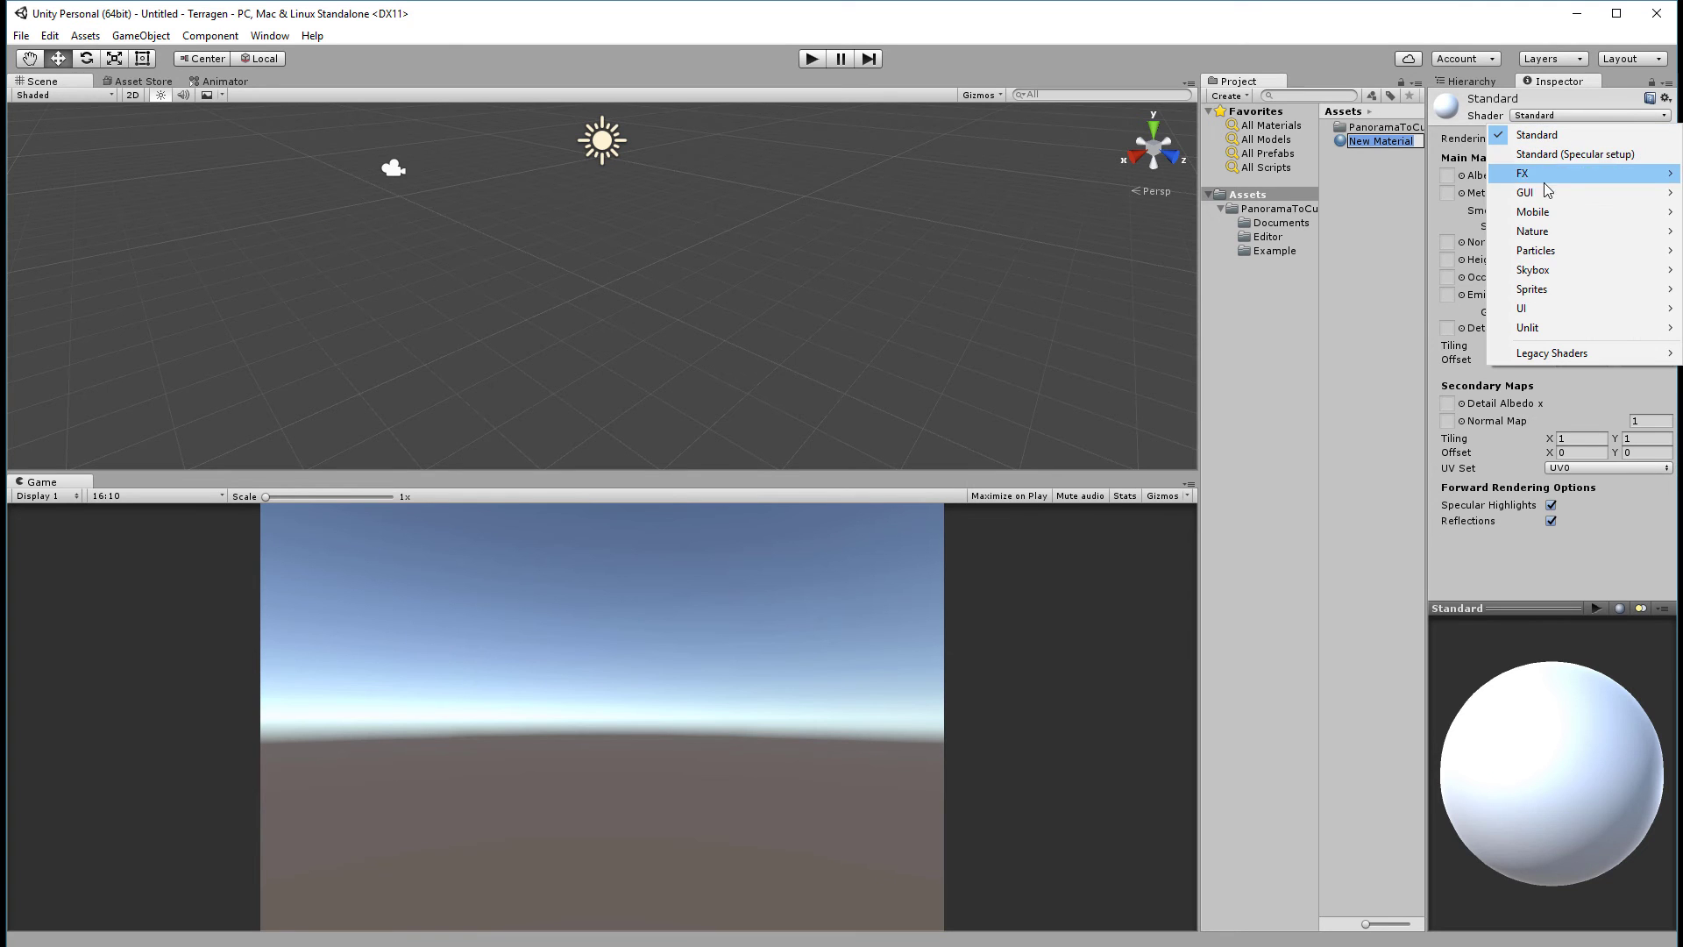
mouse_move(1543, 270)
click(1447, 272)
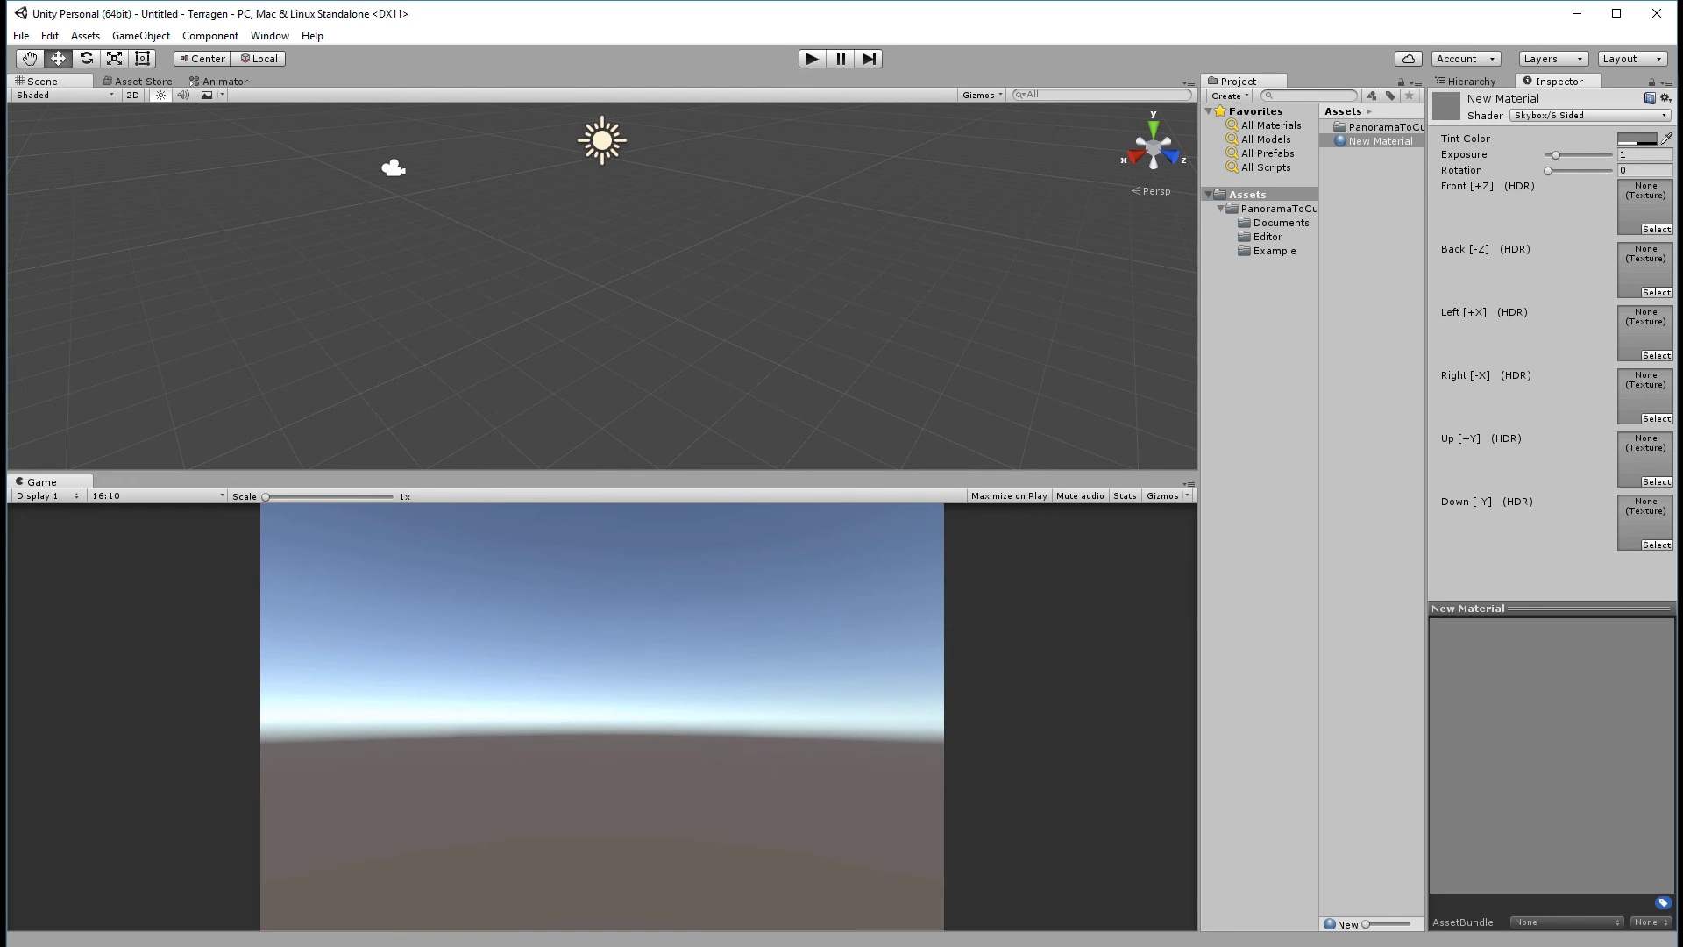
Step: Import the six cube-face renders into Assets, preview them, then reselect New Material
drag(7, 420, 1637, 399)
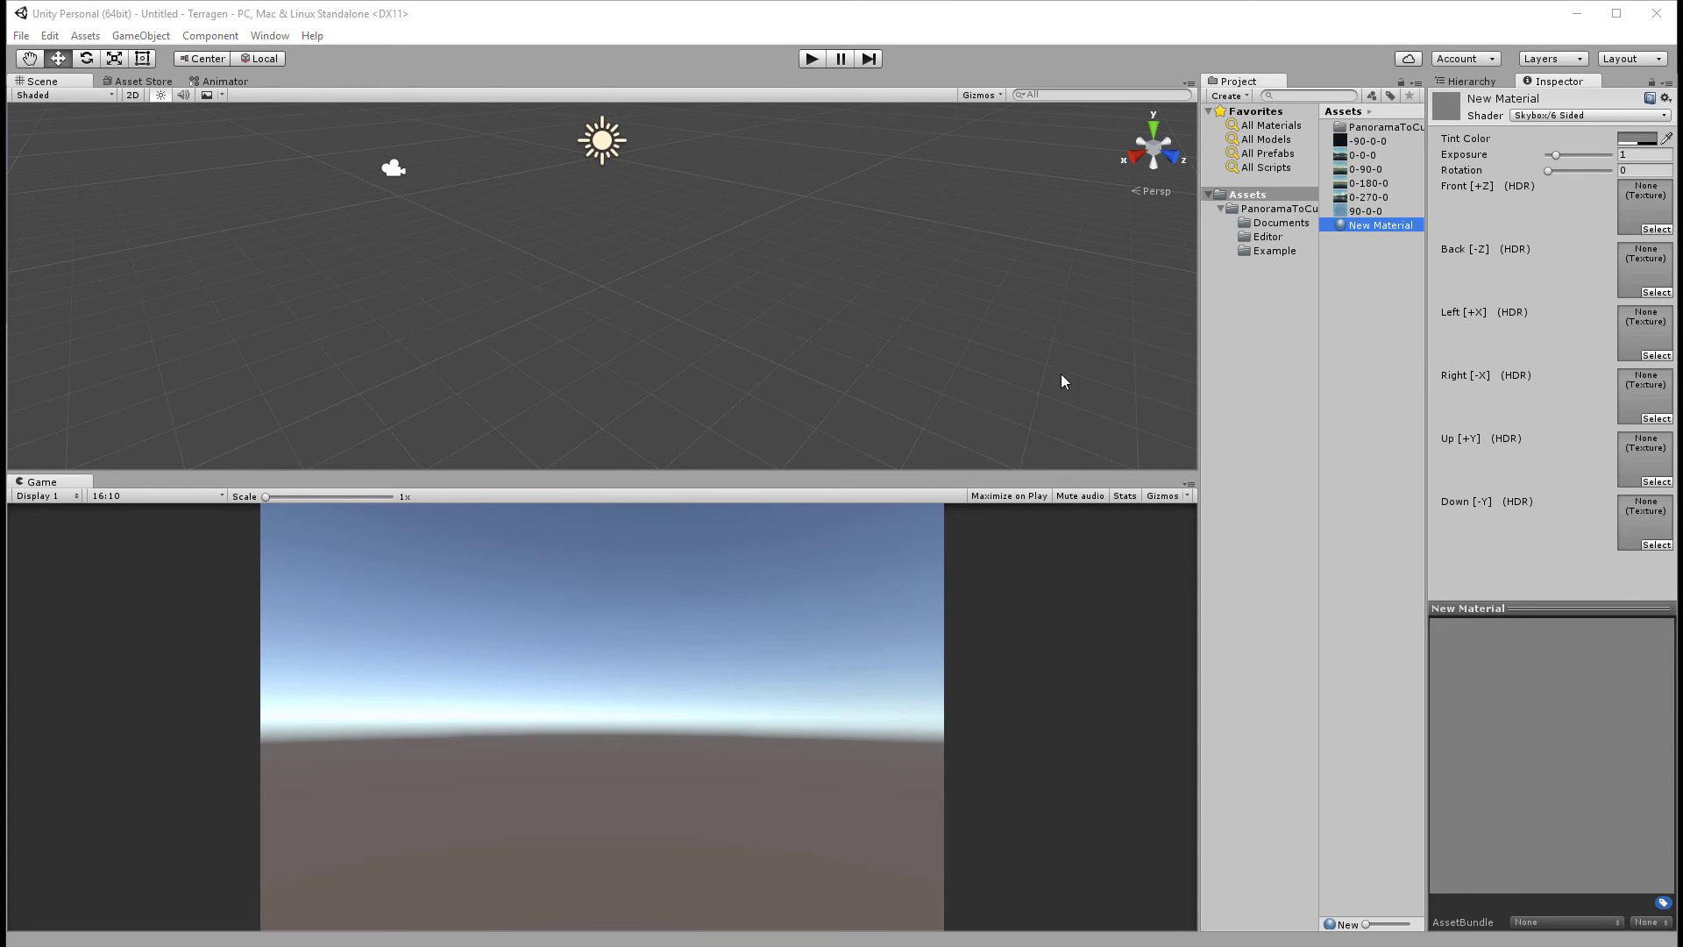
click(1361, 155)
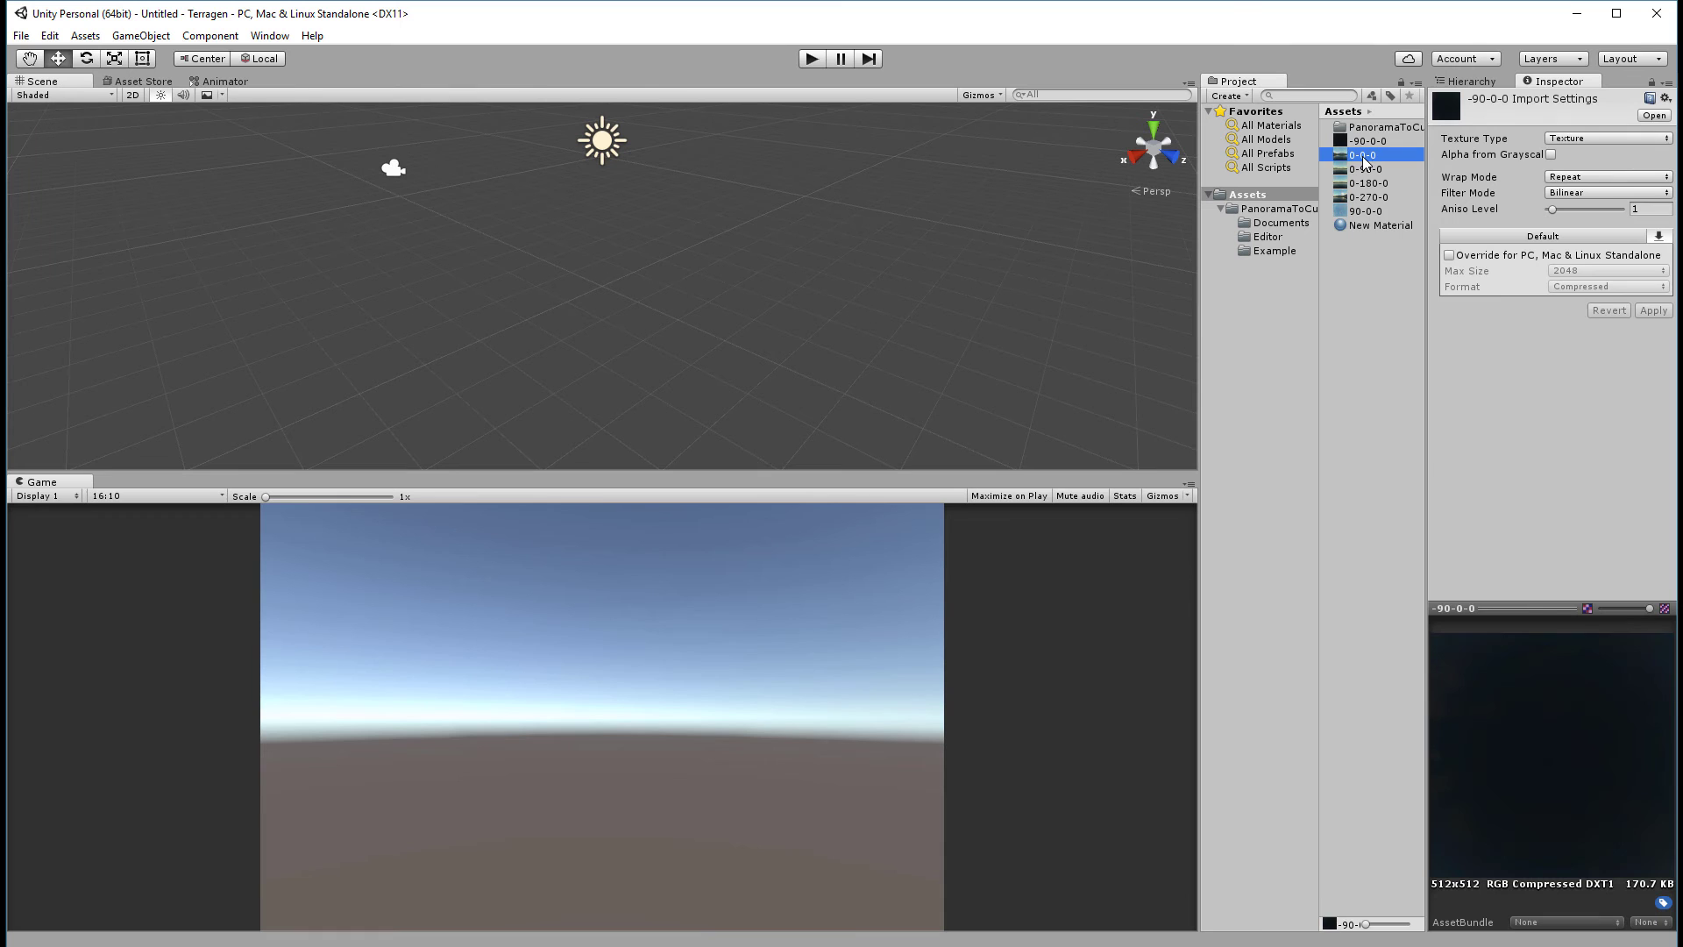
click(1368, 169)
click(1375, 183)
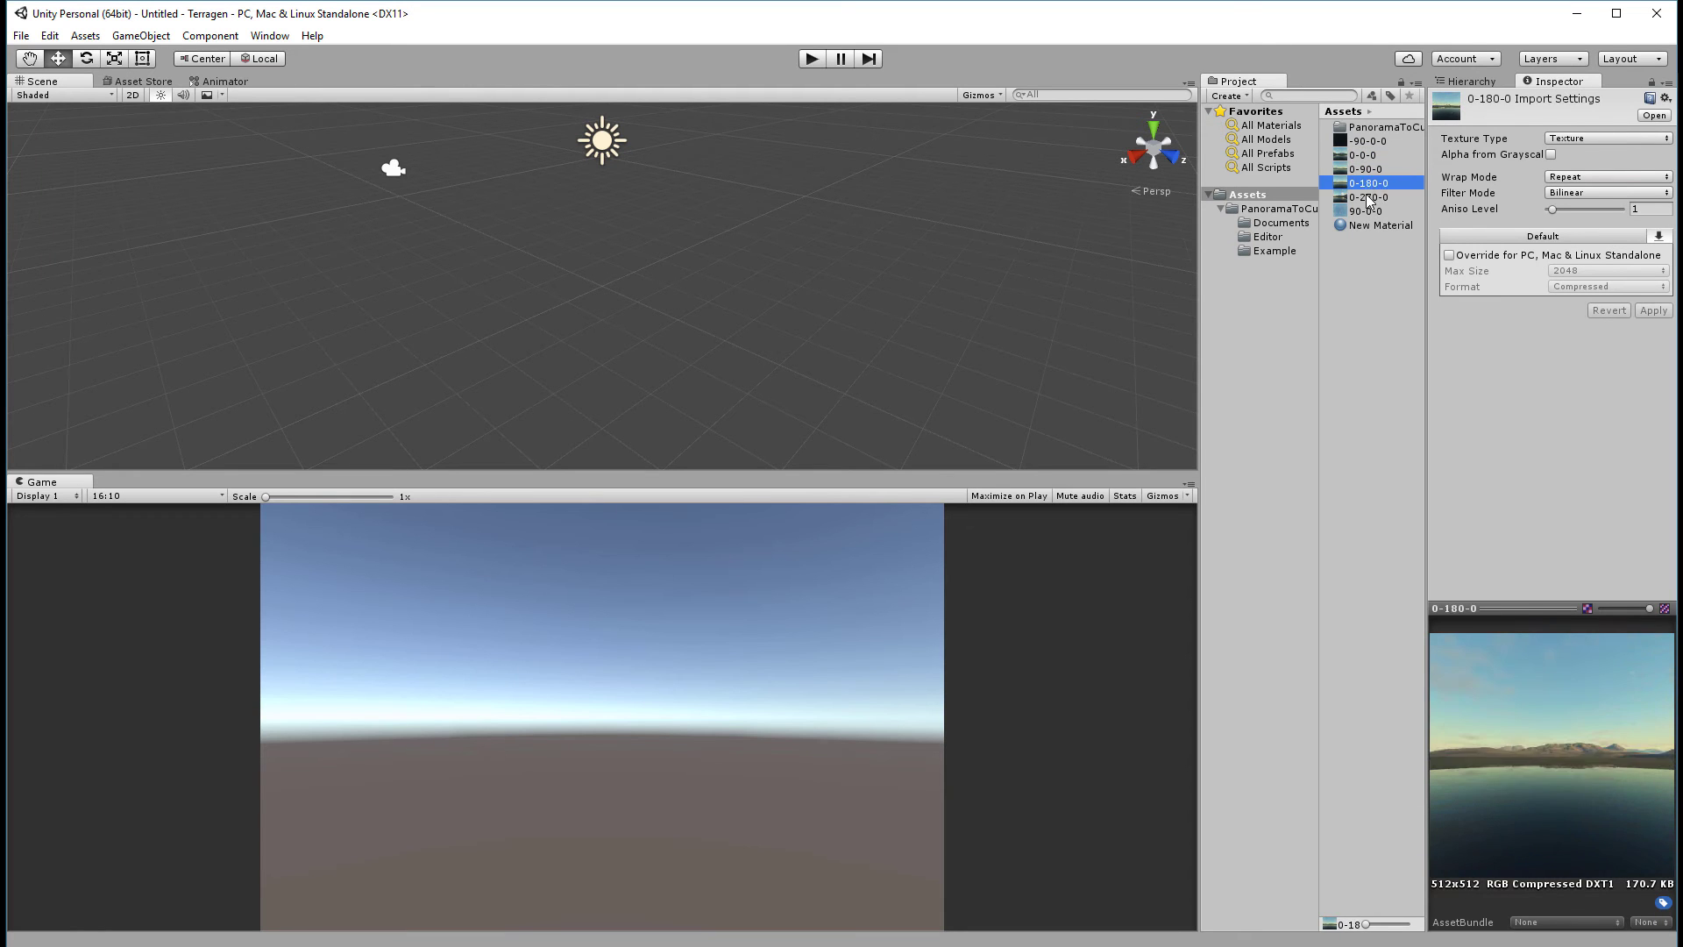
click(1372, 197)
click(1367, 211)
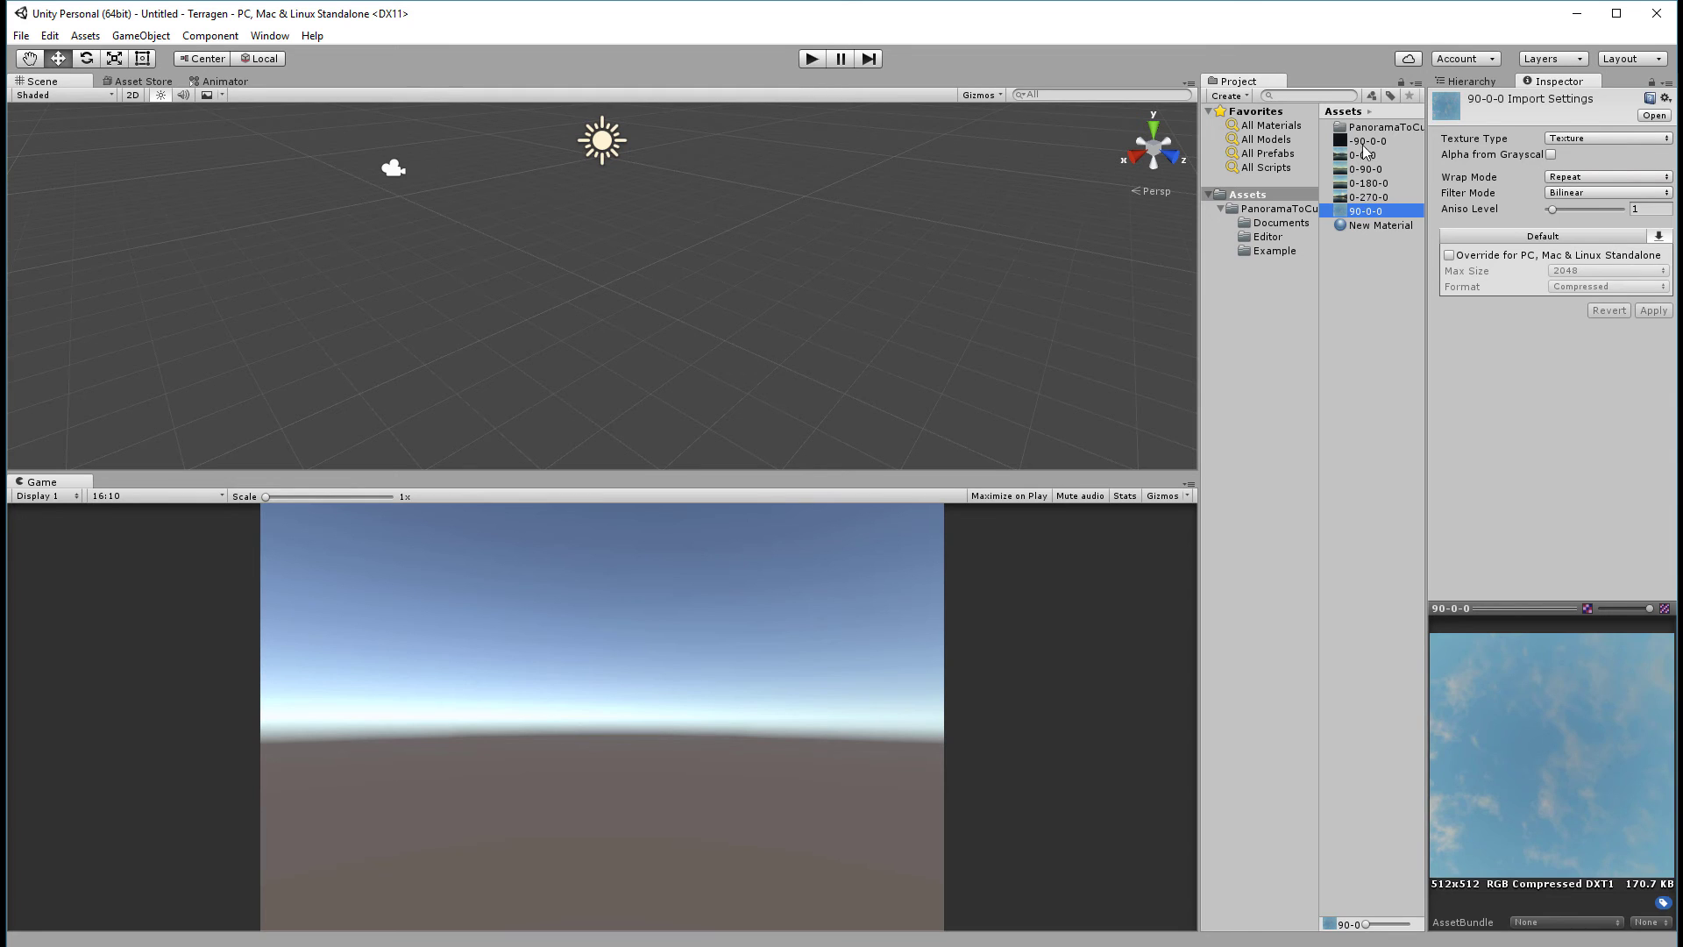
click(1363, 152)
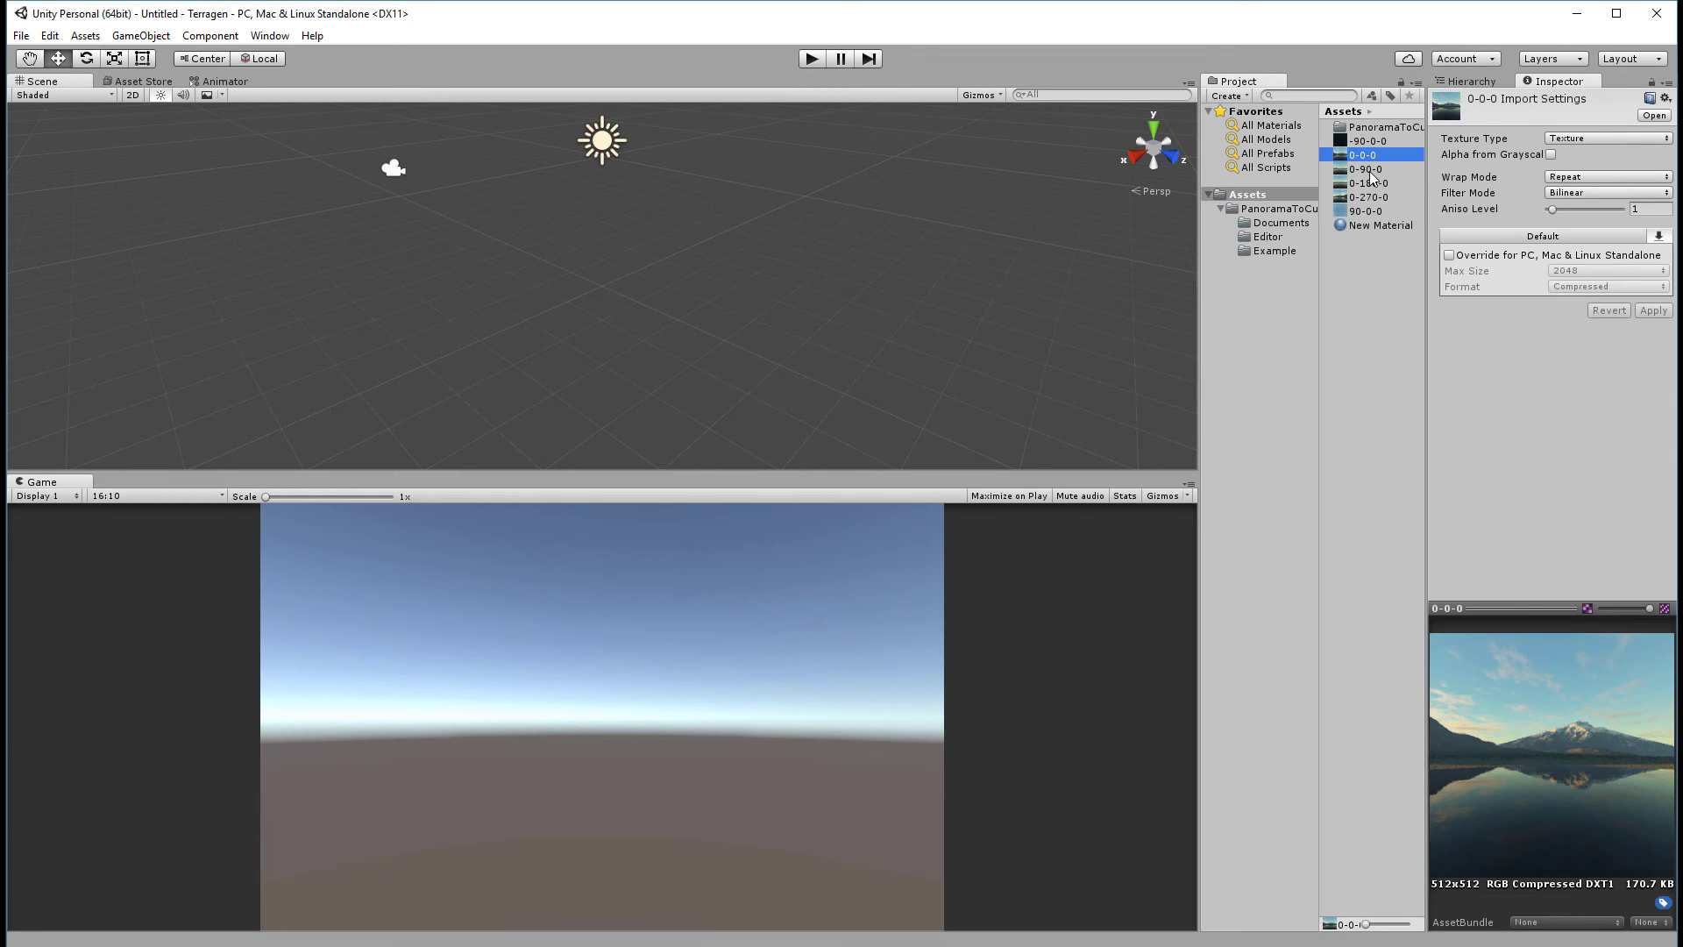
click(1371, 170)
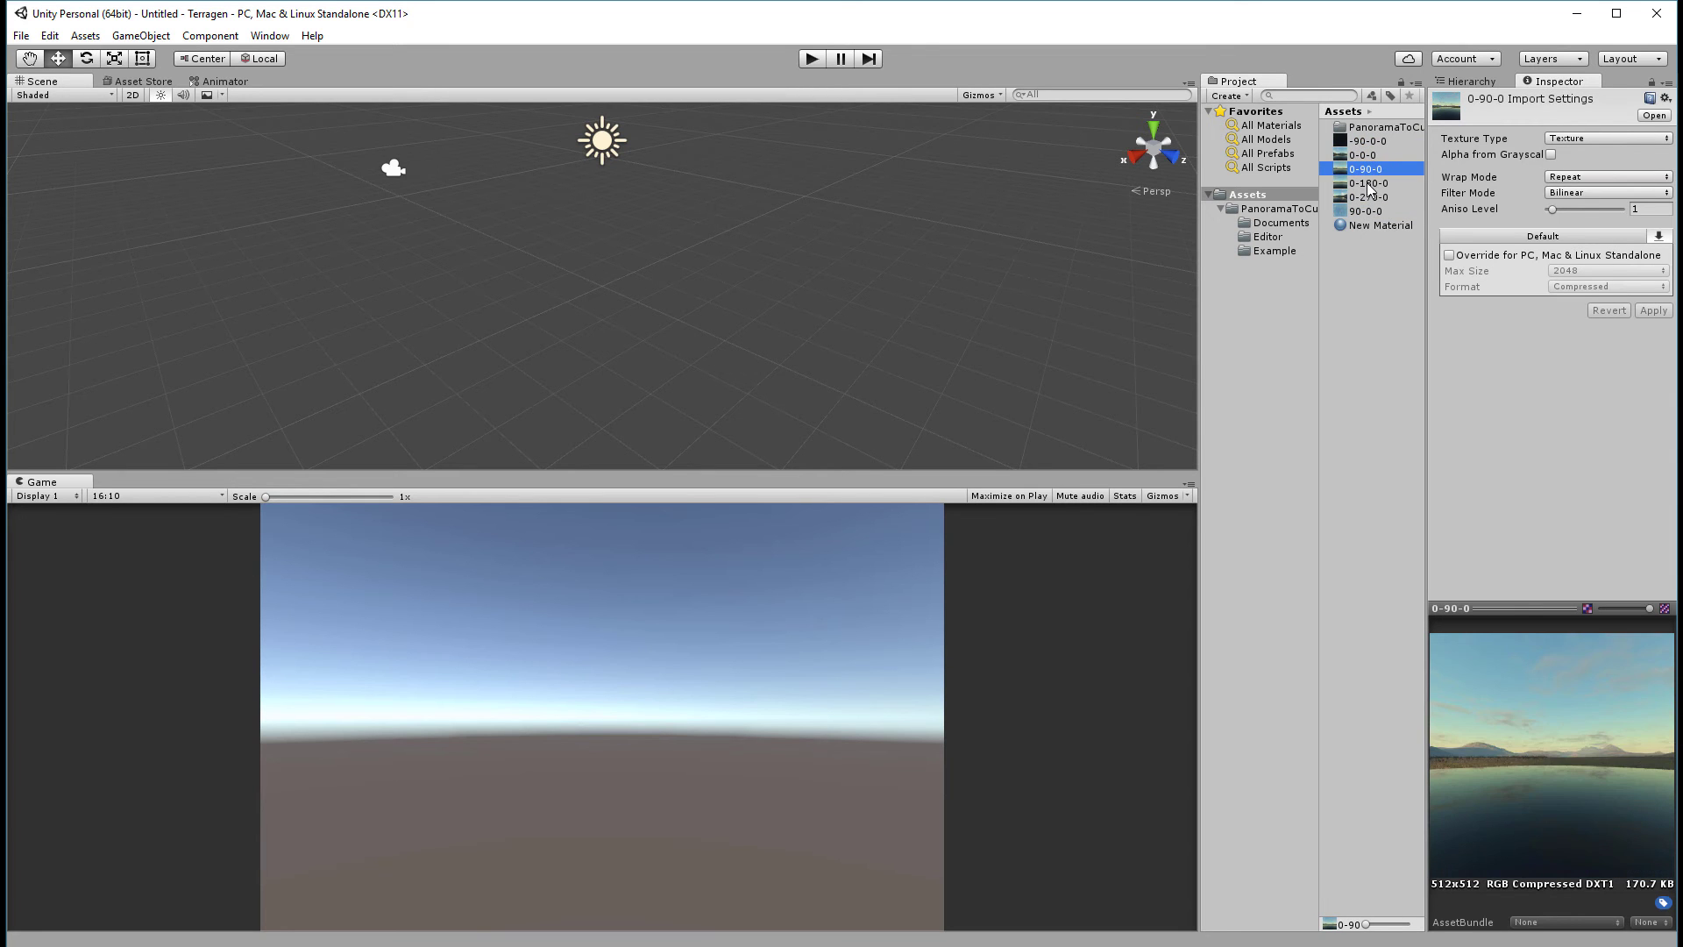
click(1370, 225)
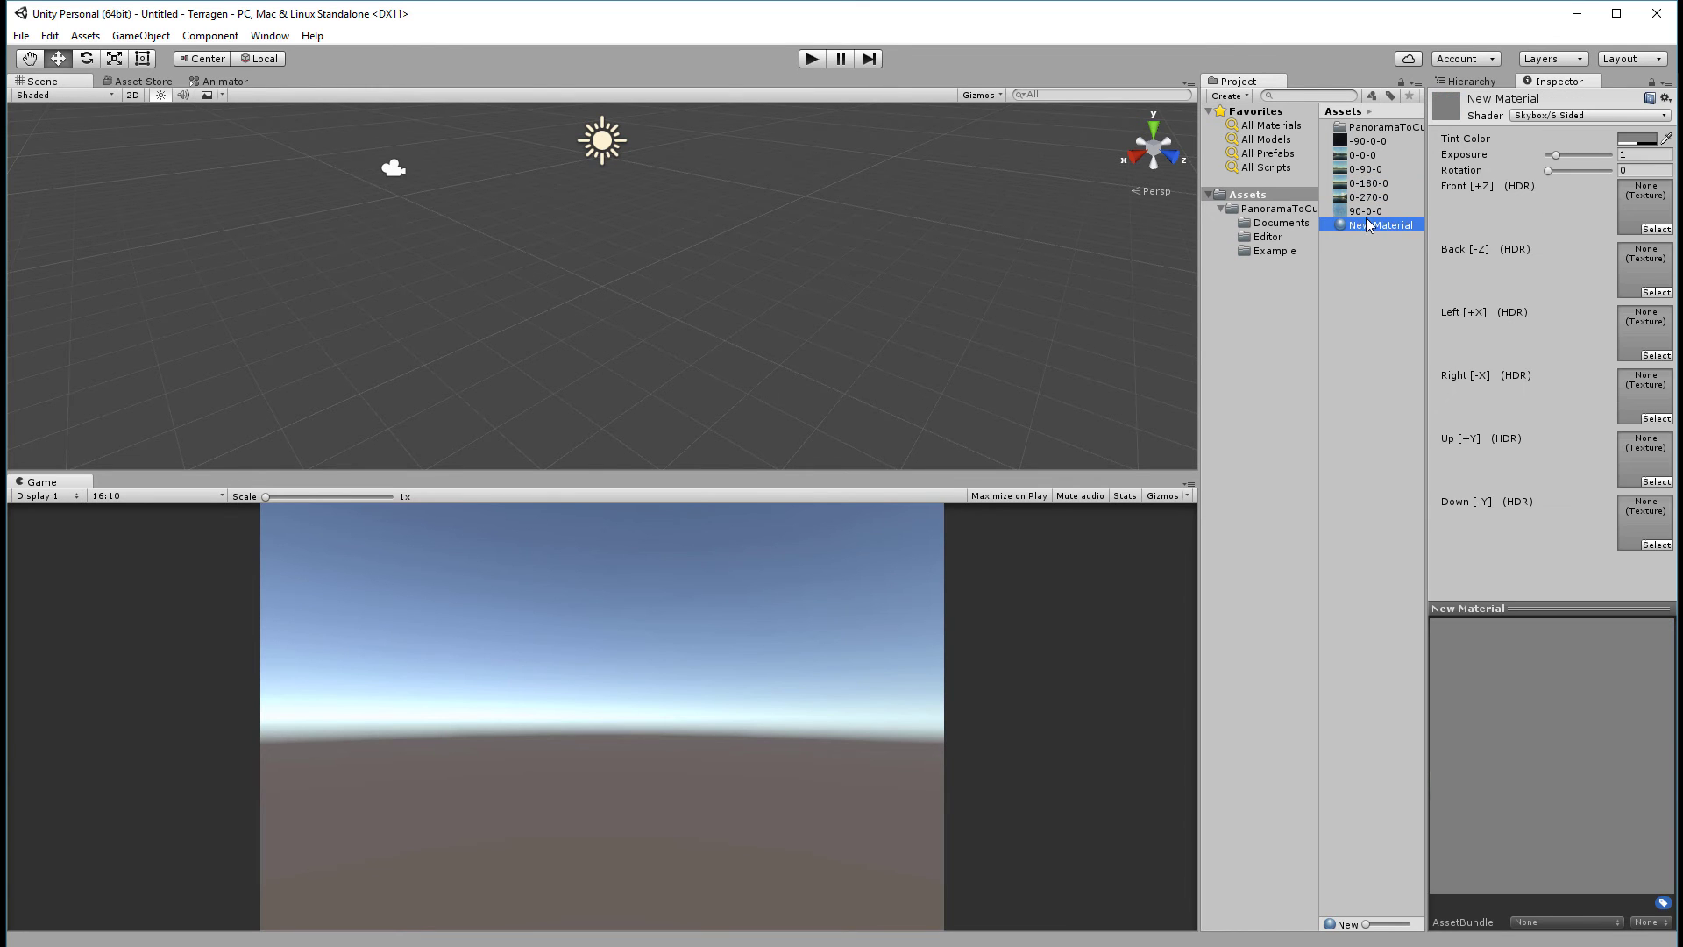
click(1373, 211)
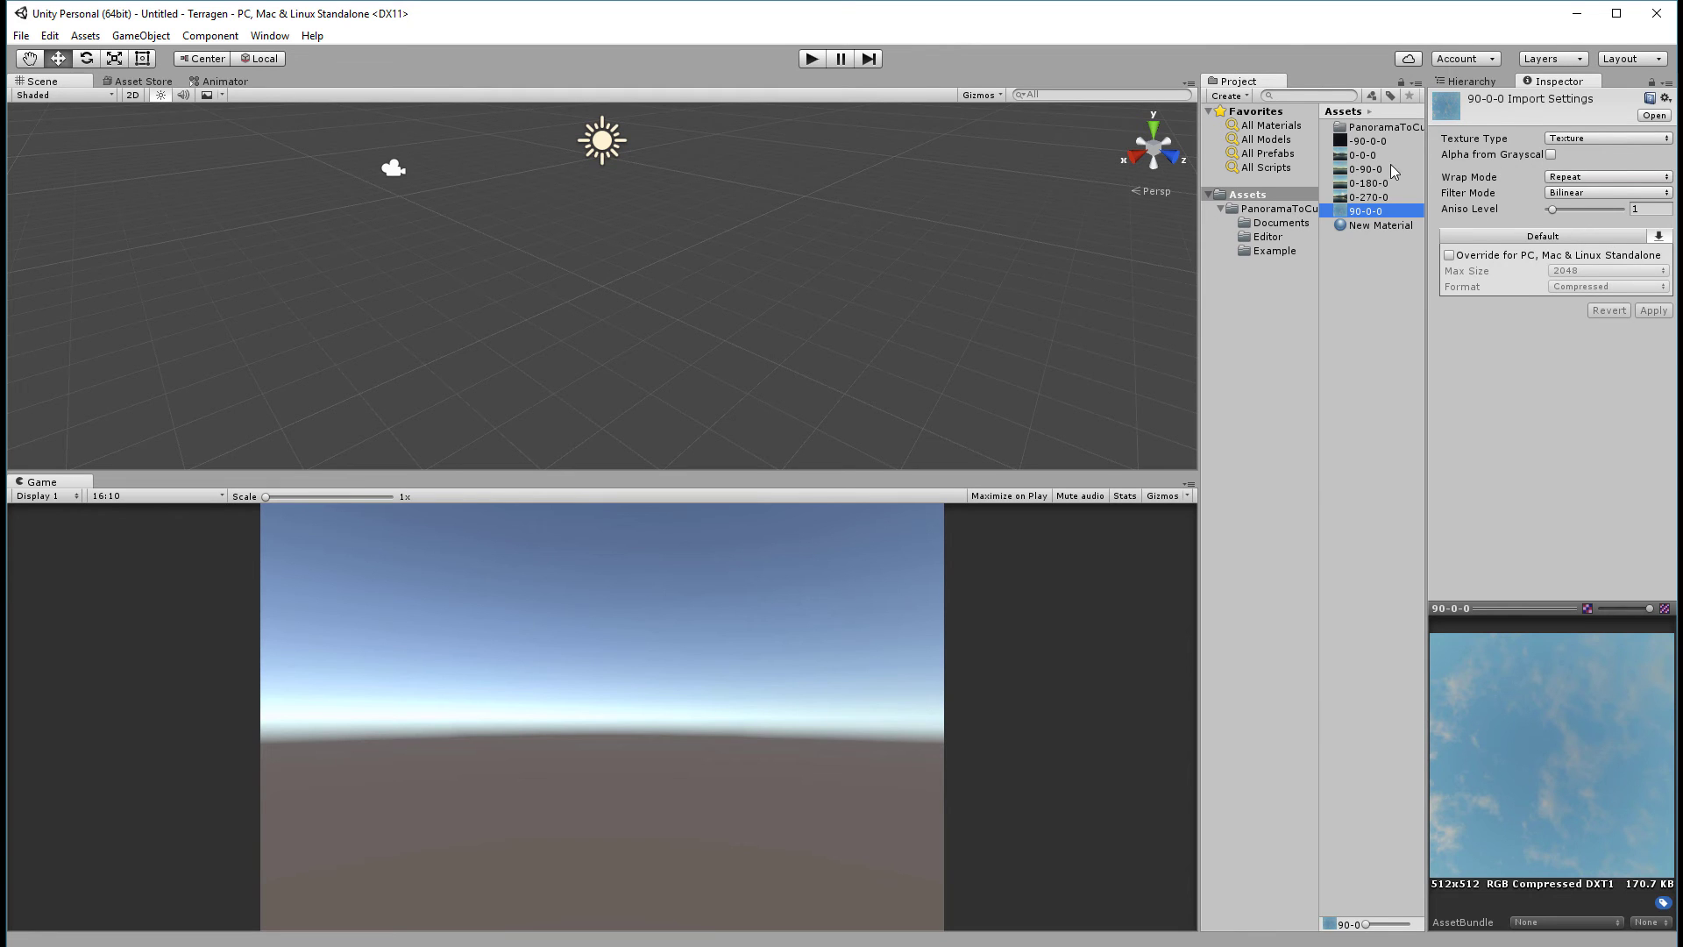
click(1374, 225)
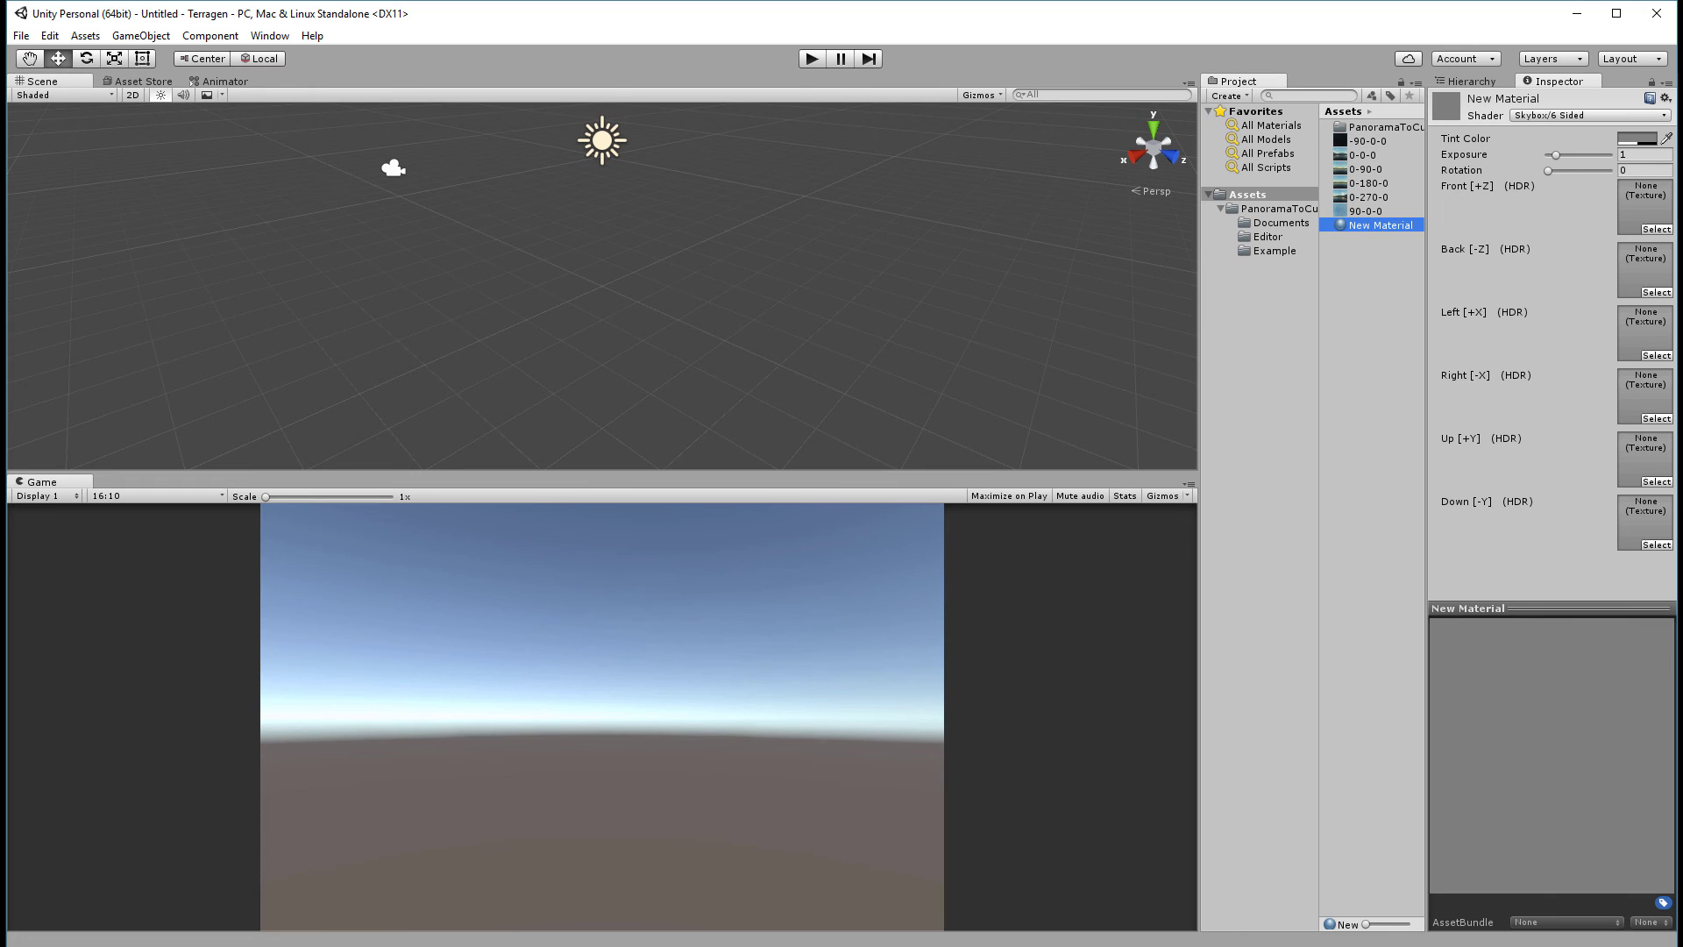
Step: Assign 90-0-0 to the Up face, -90-0-0 to Down and 0-0-0 to Front
click(1657, 482)
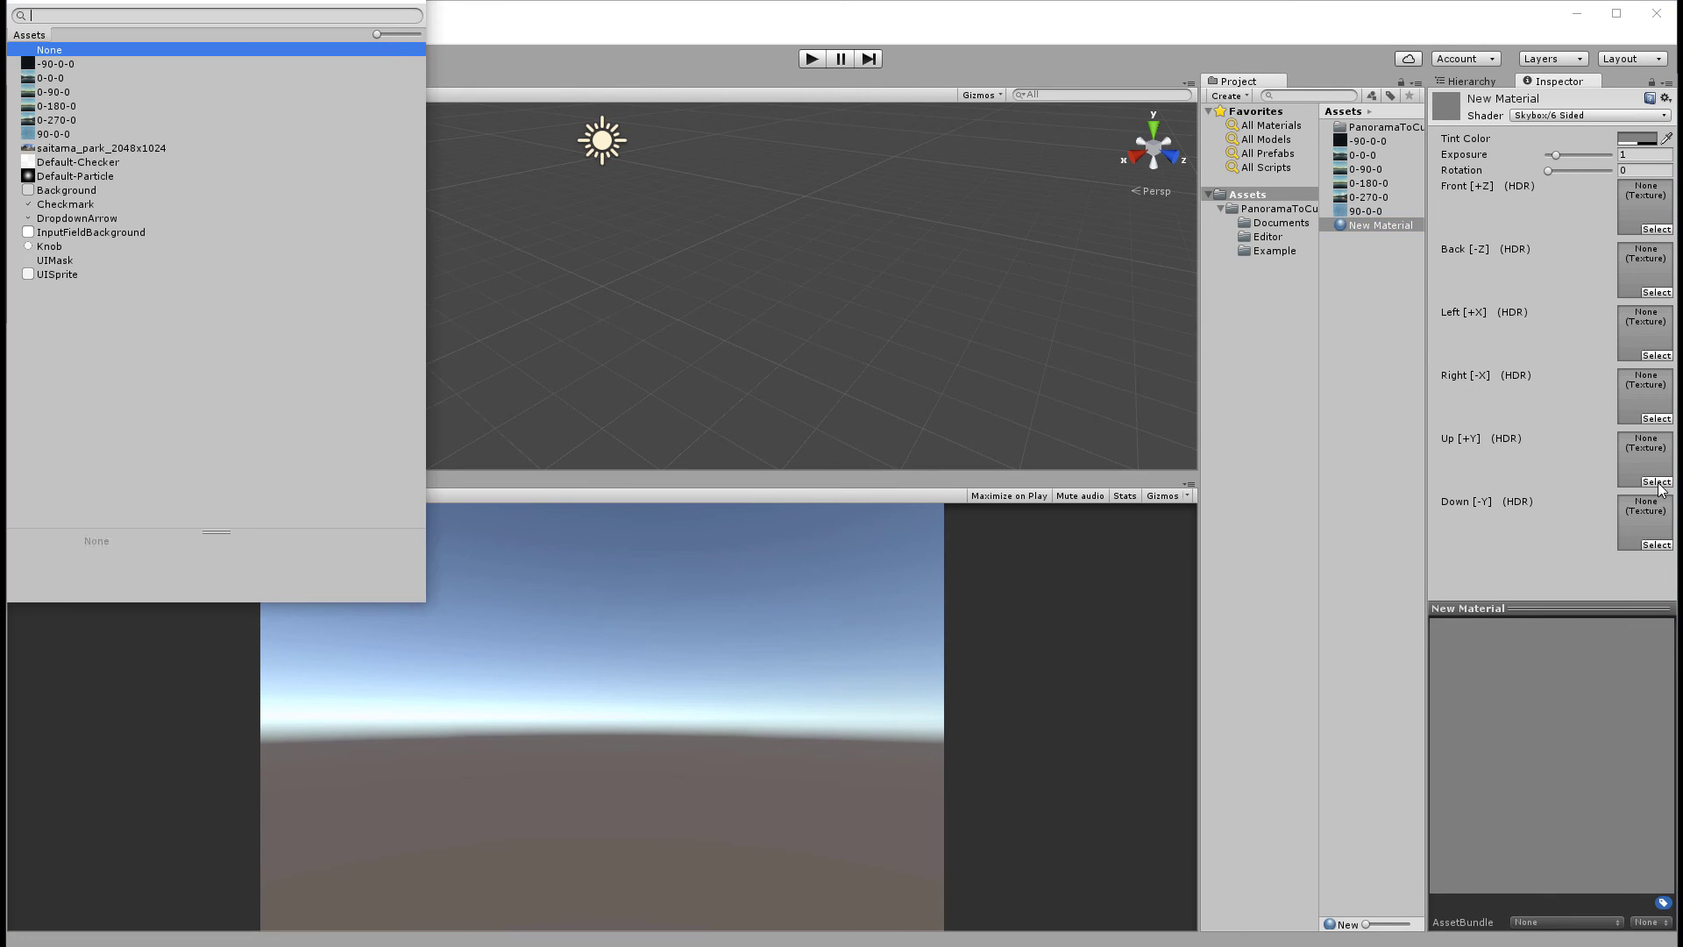
click(54, 135)
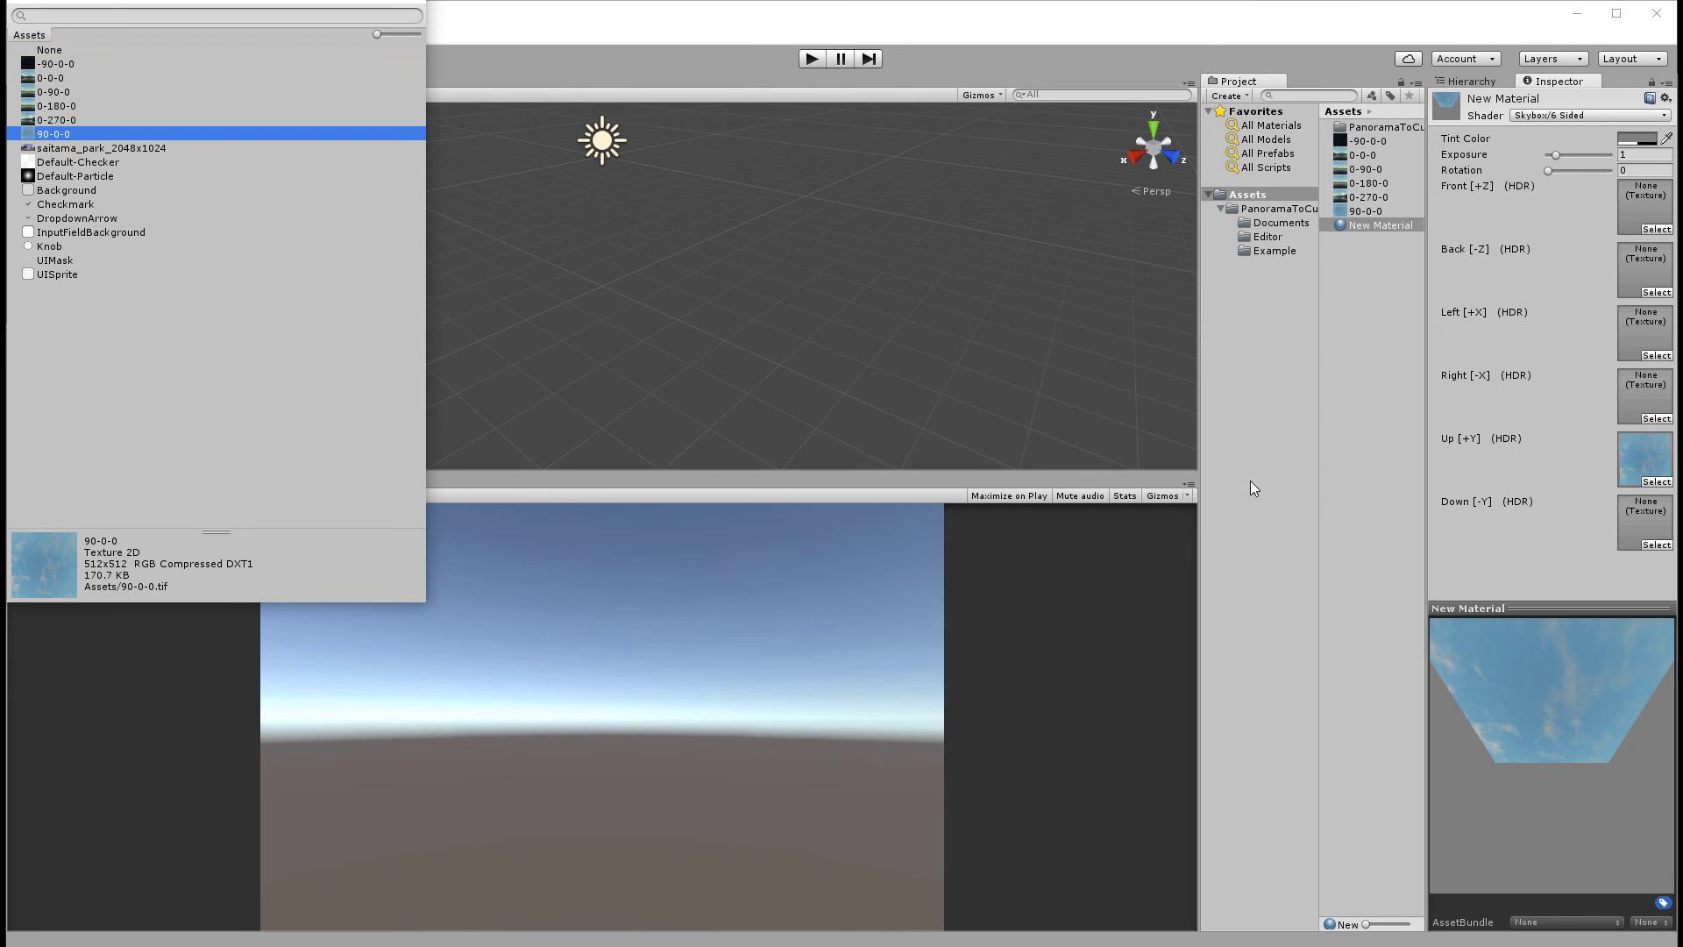
click(1656, 545)
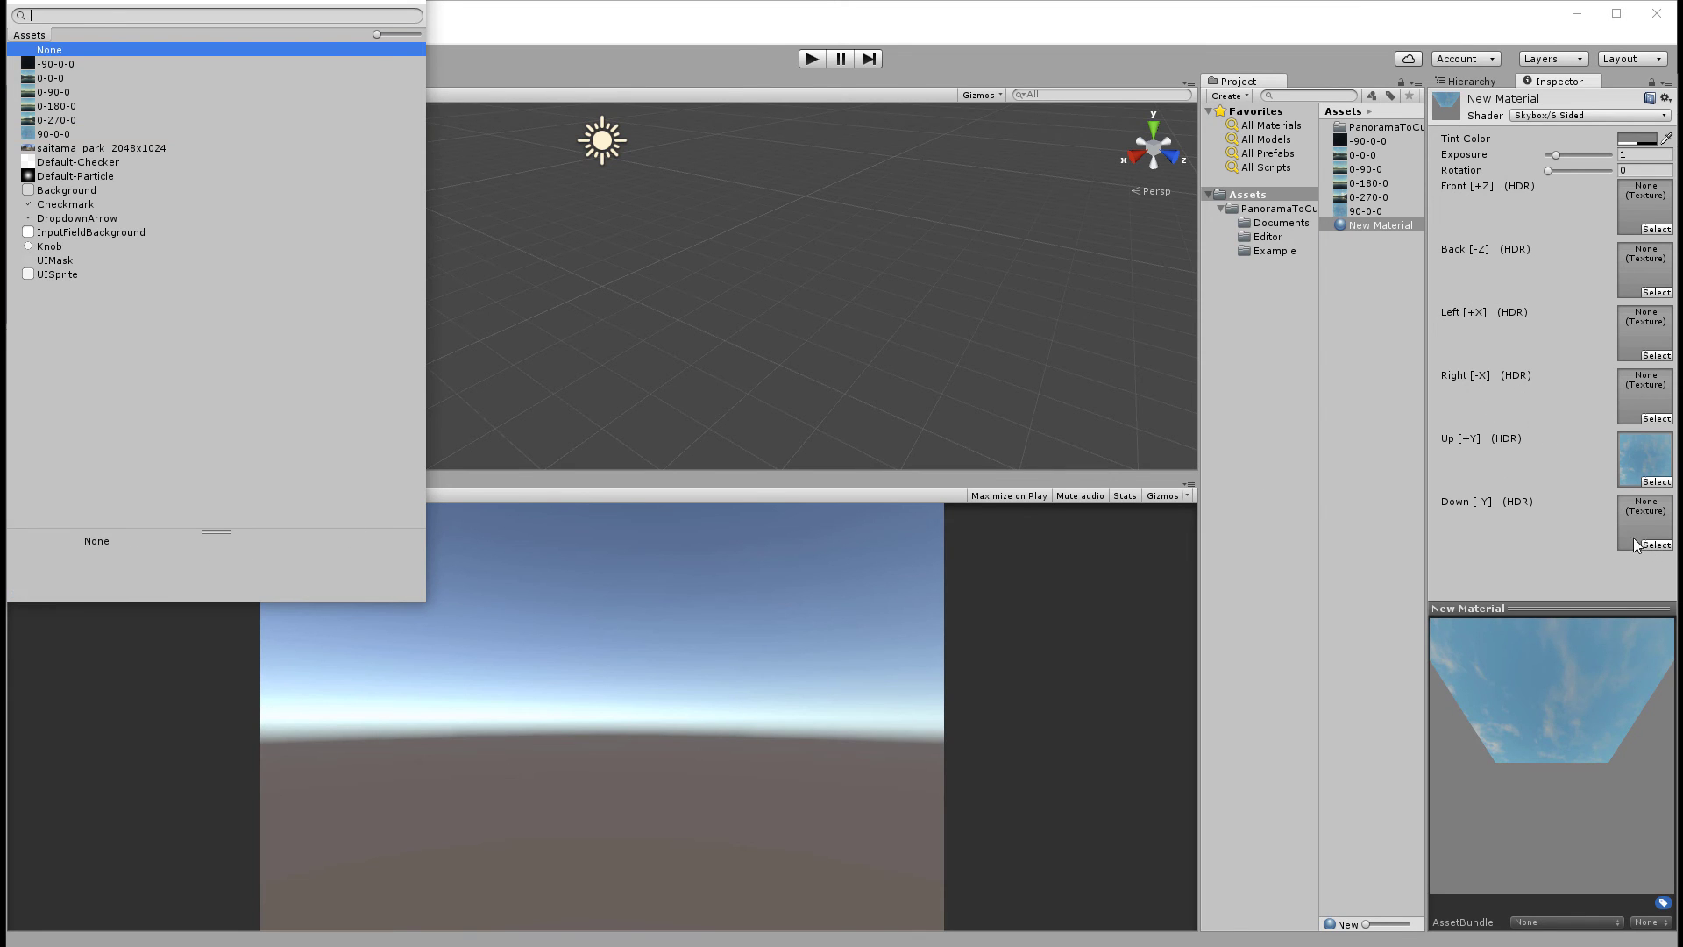
click(51, 64)
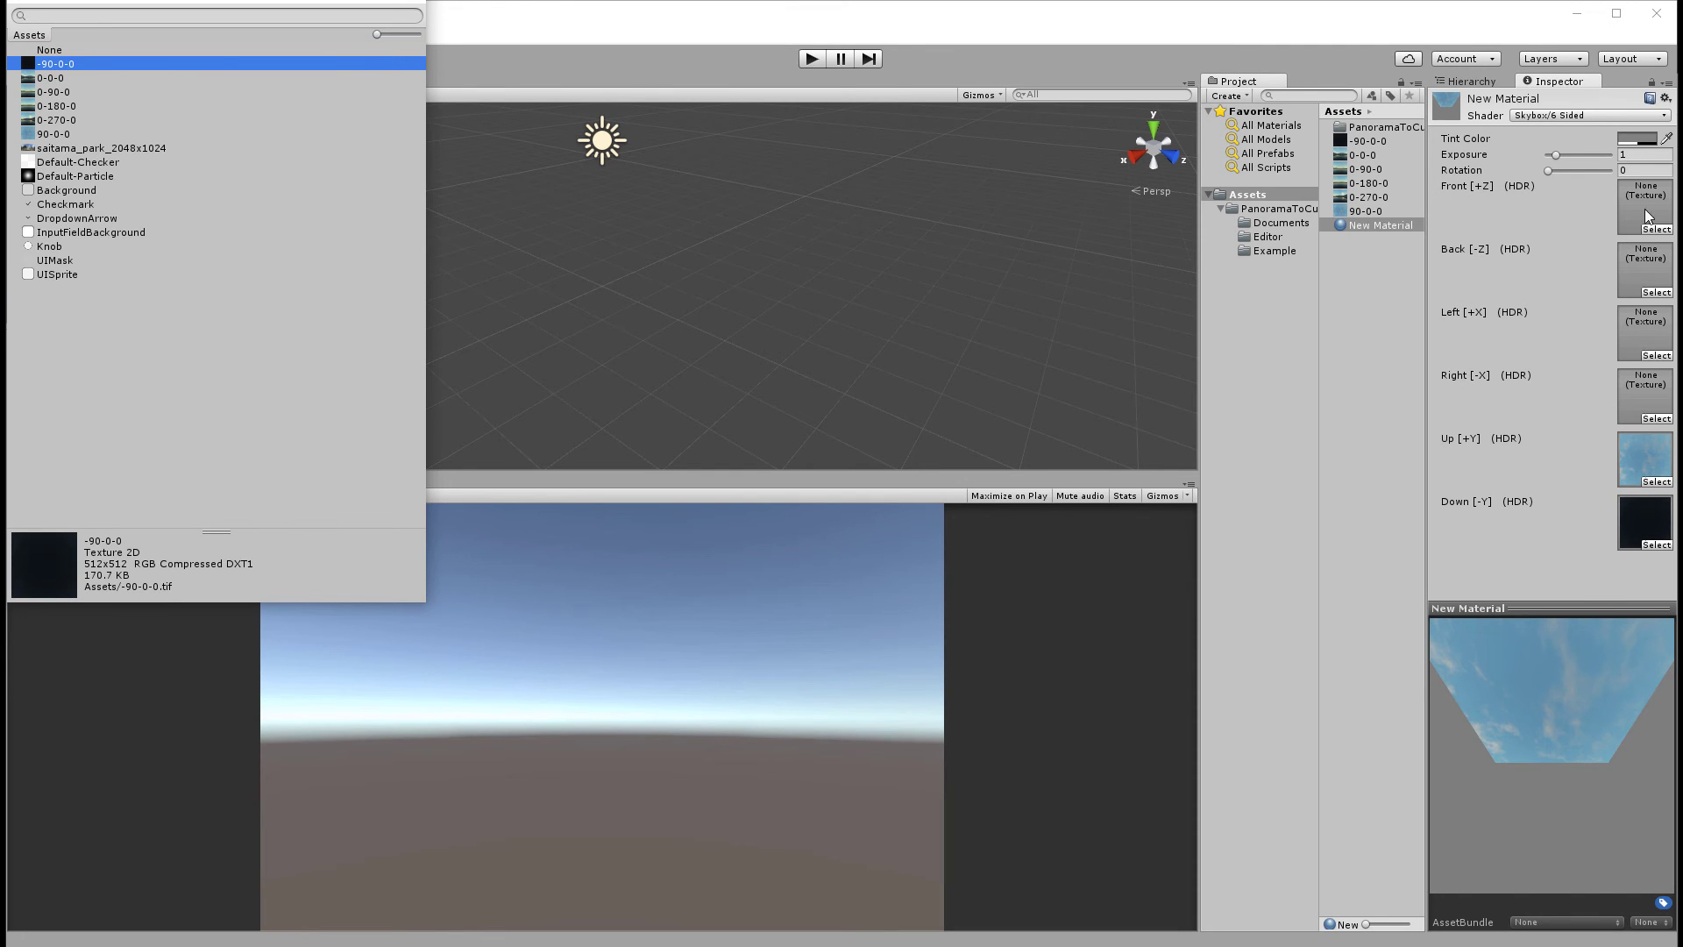
click(1656, 229)
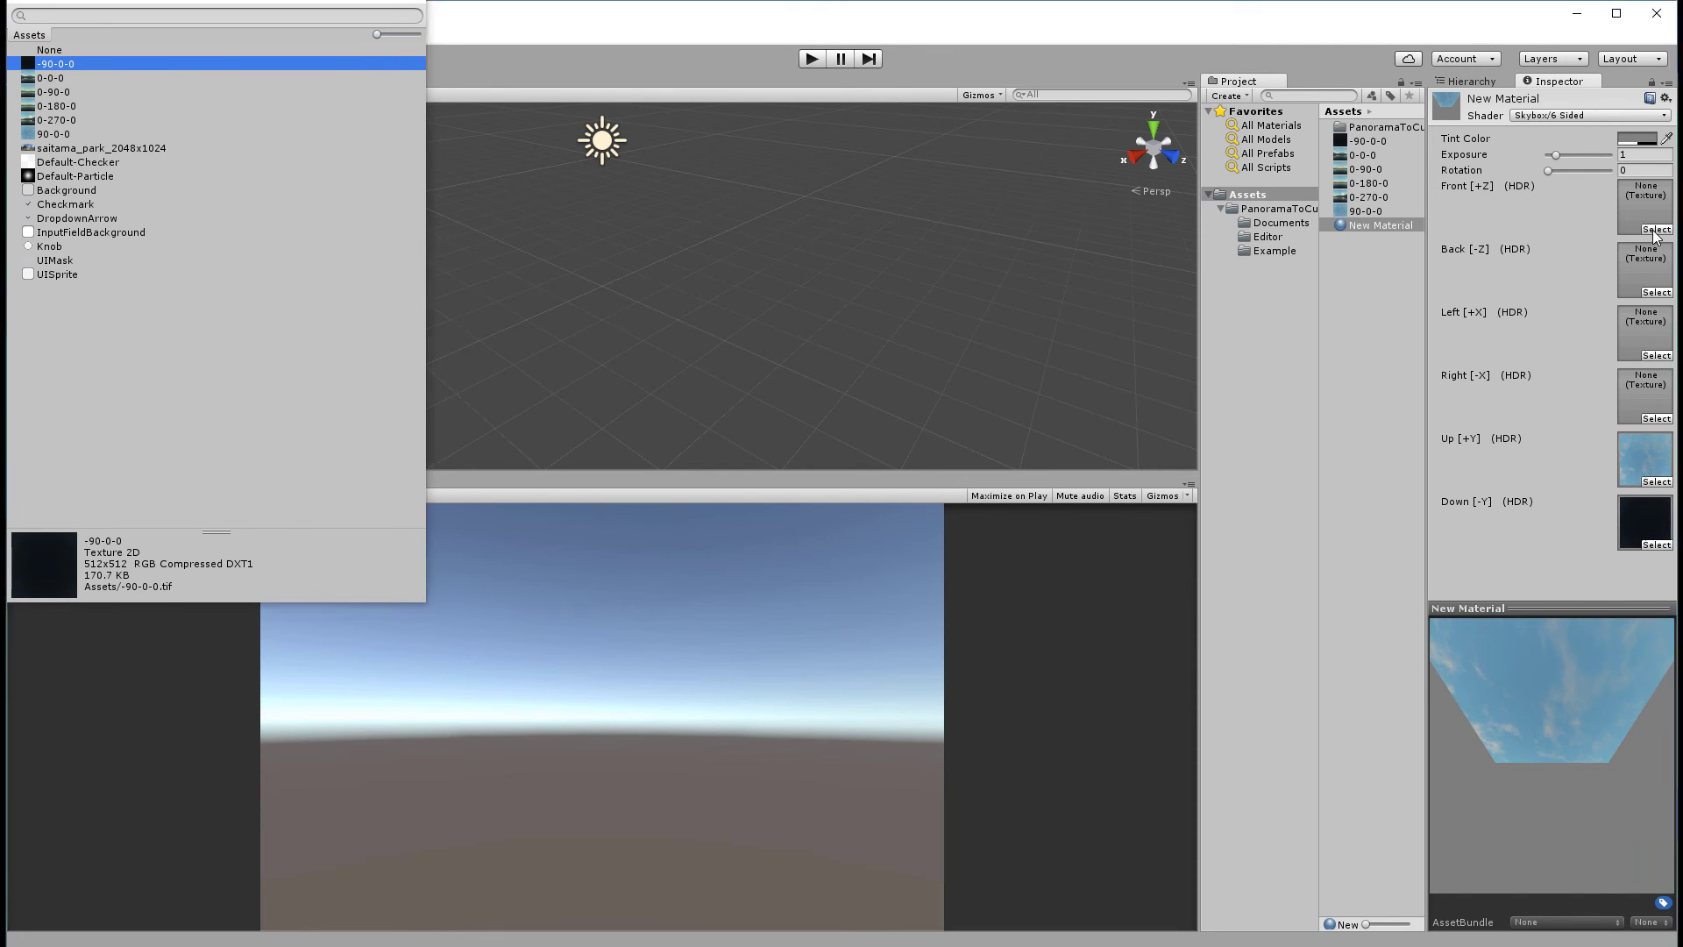
click(48, 79)
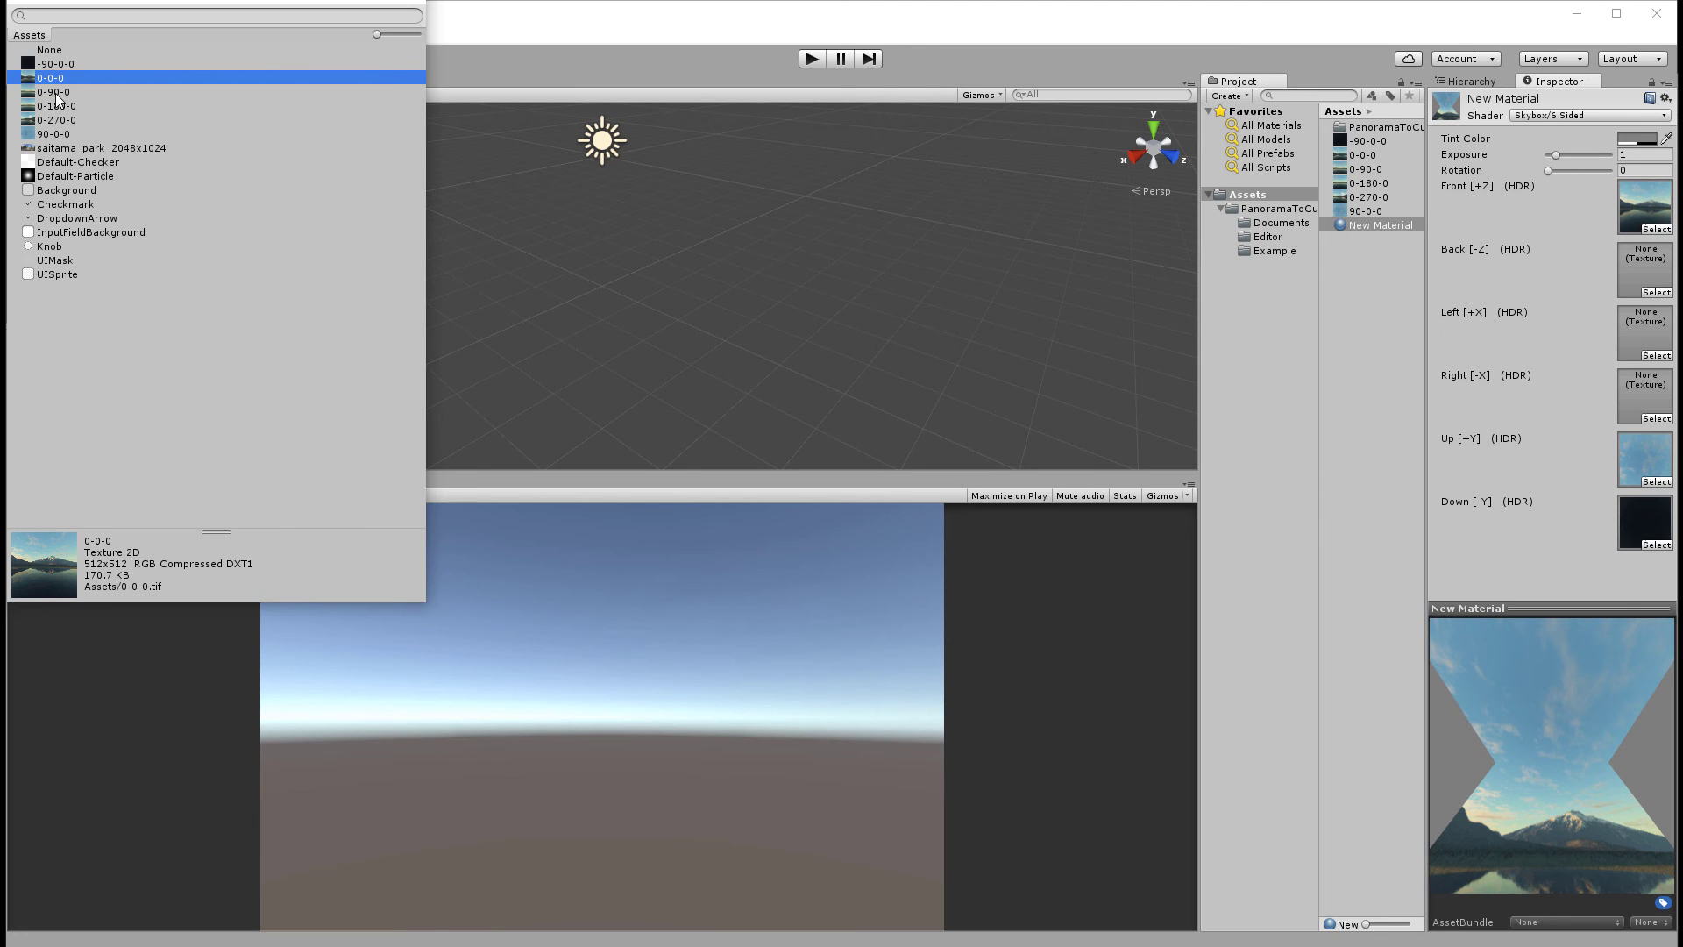
Step: Assign 0-180-0 to the Back face and 0-270-0 to the Left face
click(1656, 292)
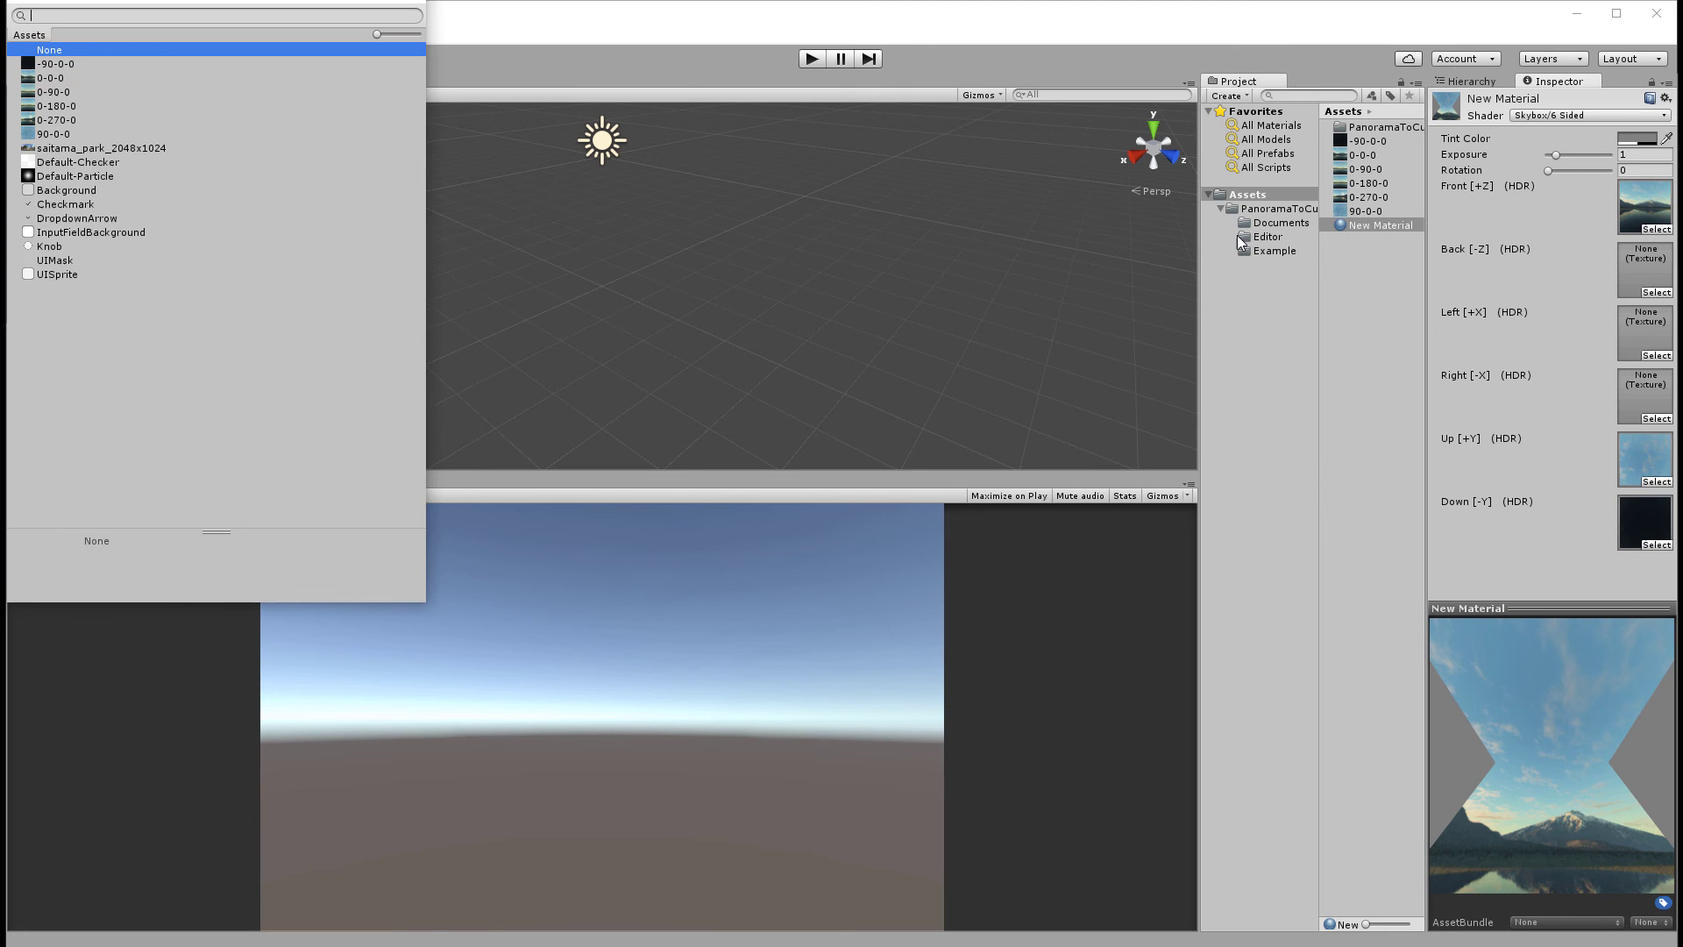
click(50, 104)
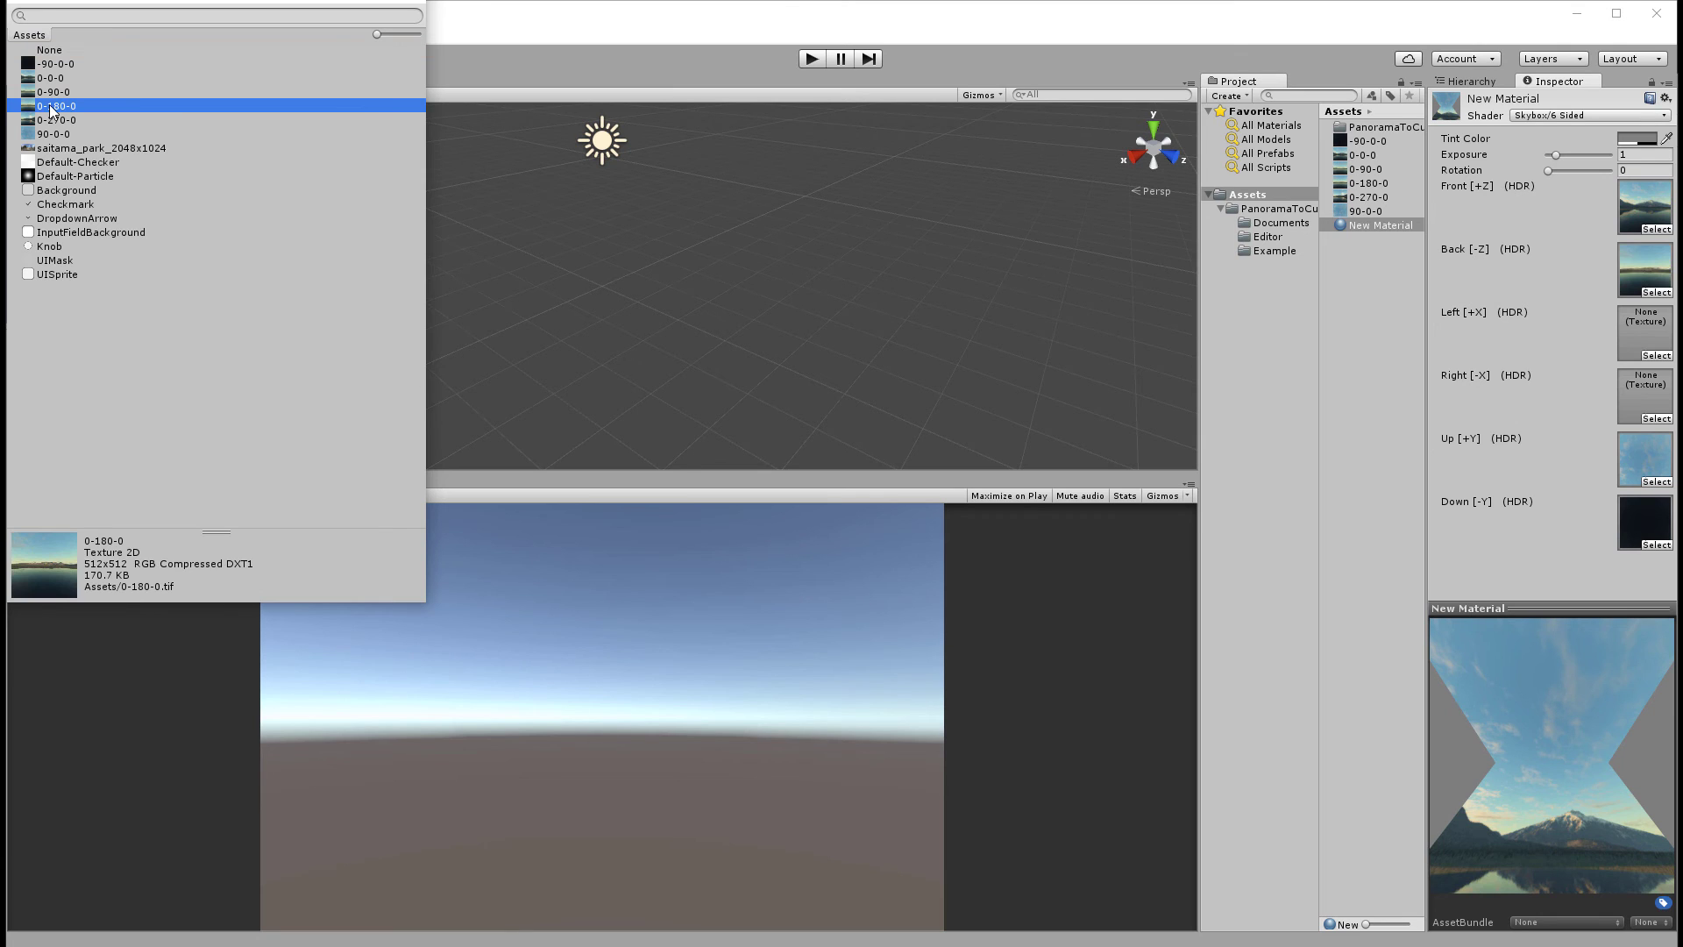
click(1656, 355)
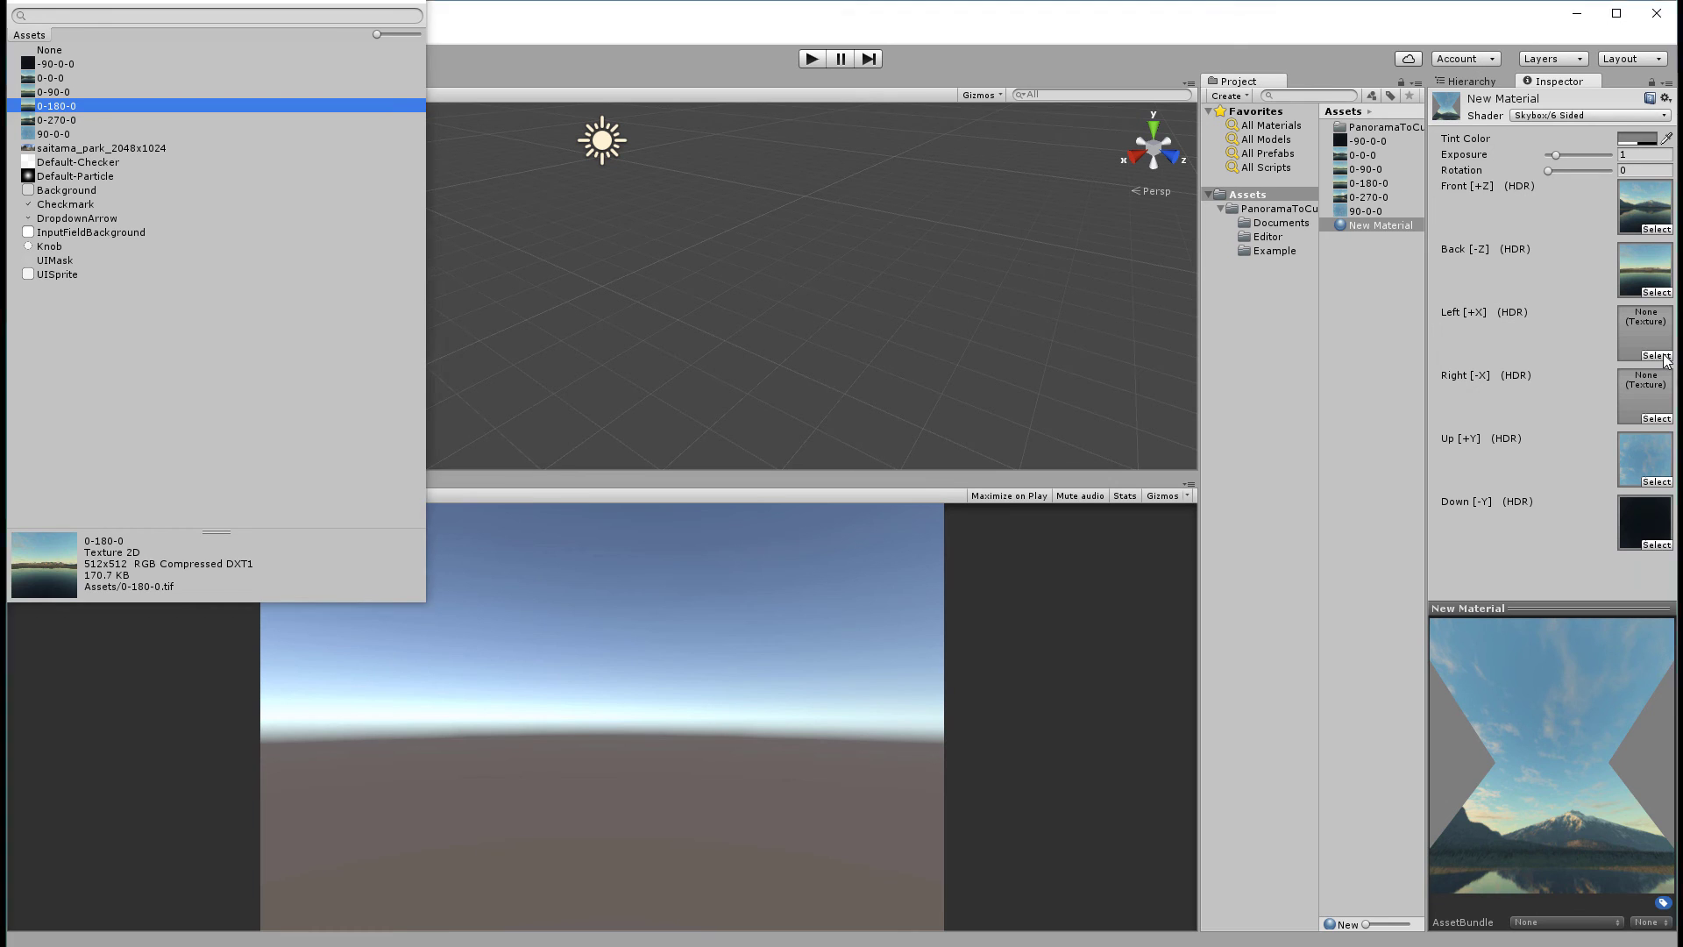
click(62, 120)
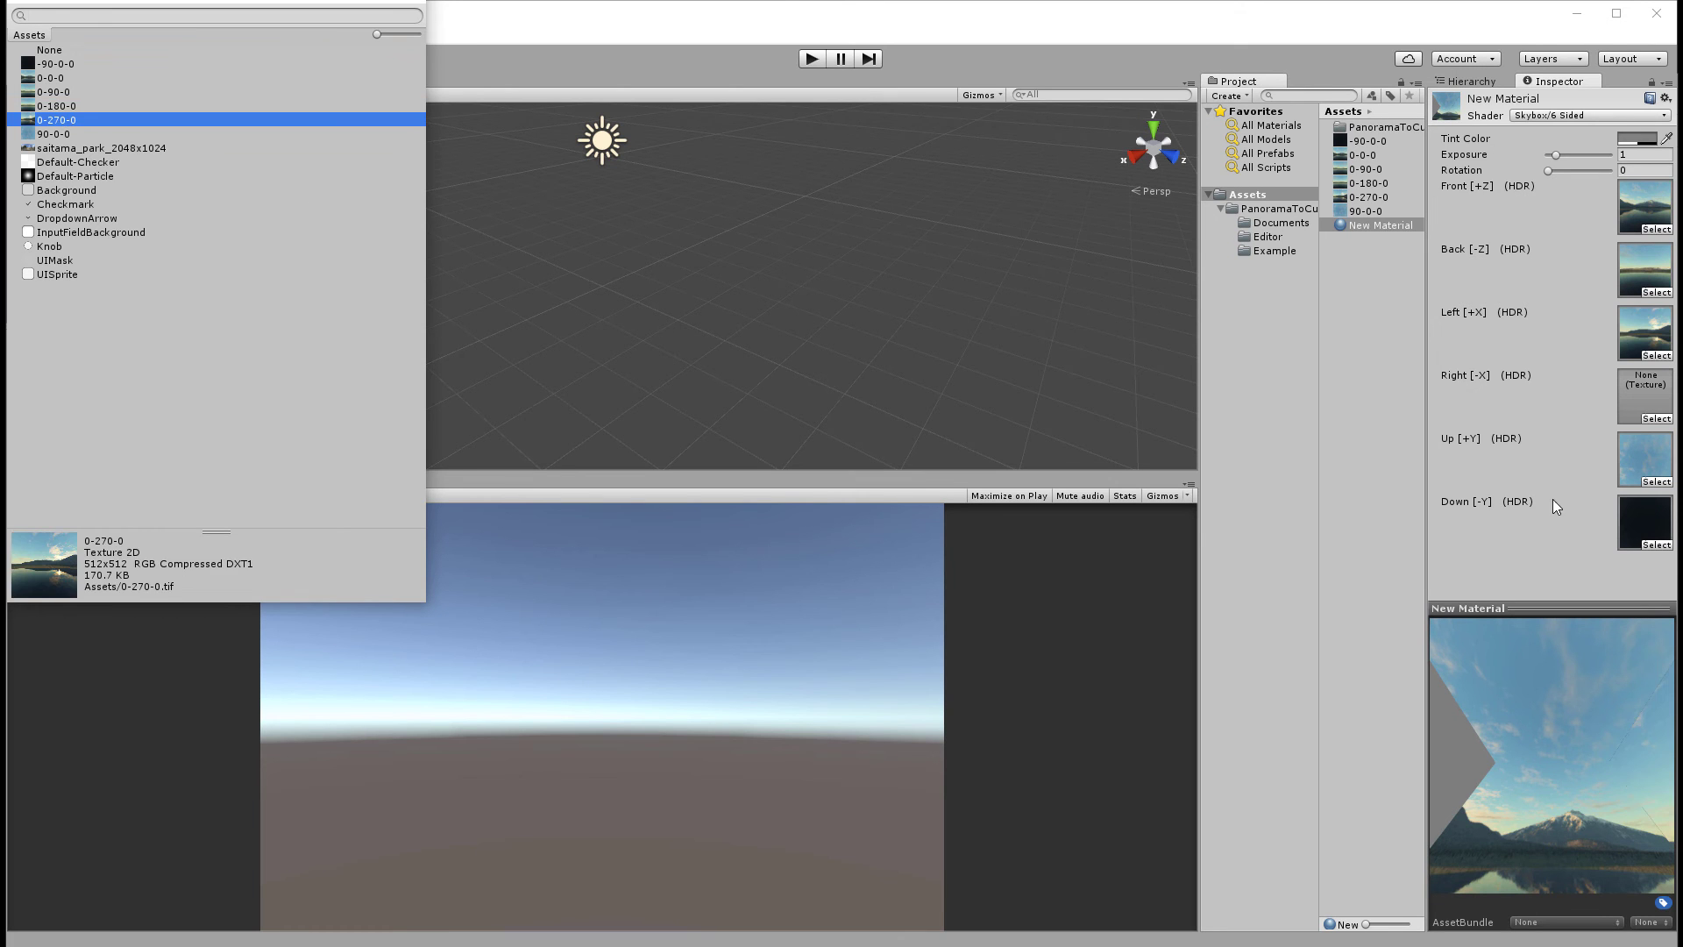
click(1648, 419)
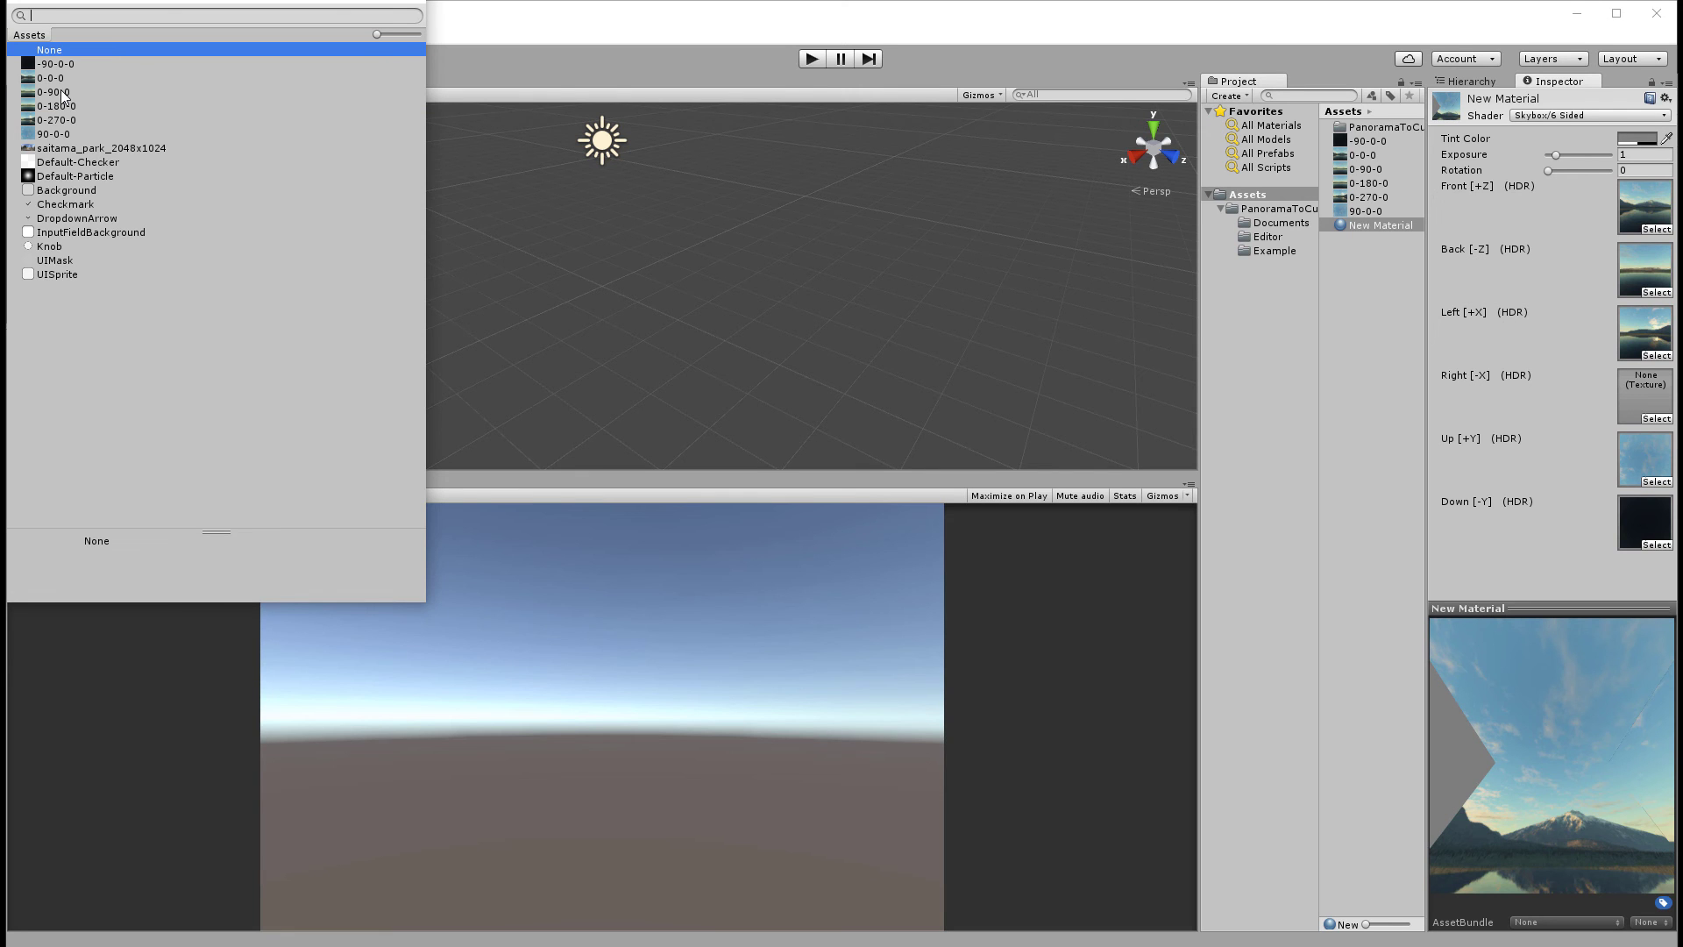
Step: Assign 0-90-0 to the Right face, recheck 0-270-0 on Left, and close the picker
click(64, 93)
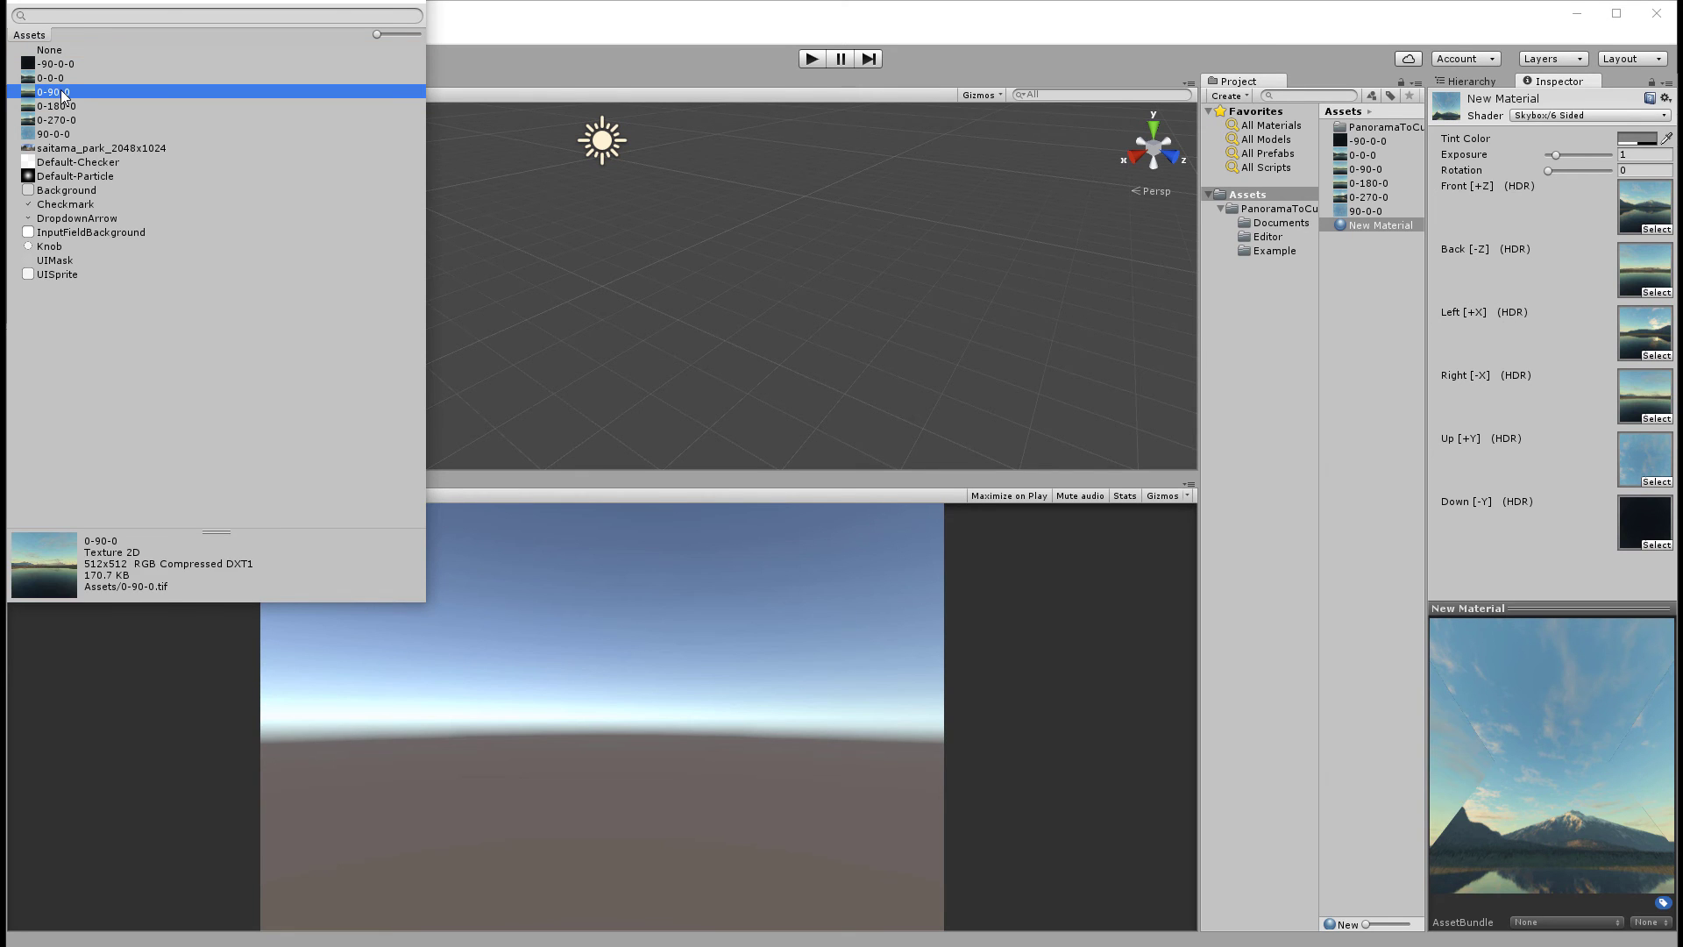
click(1658, 356)
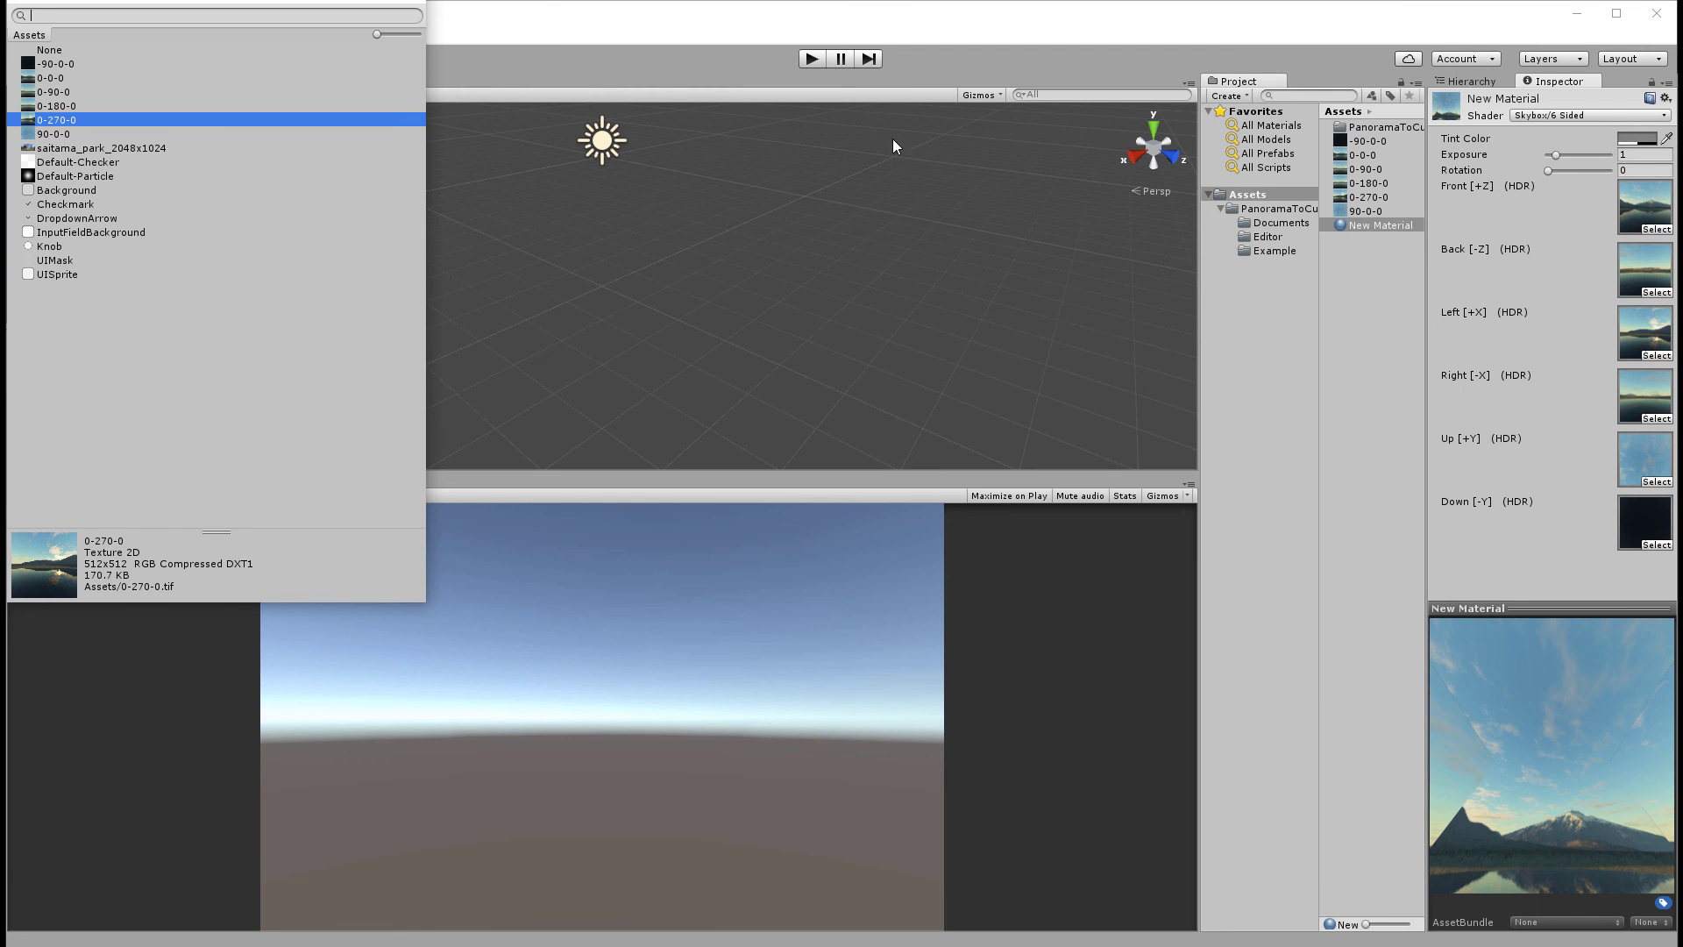
key(Return)
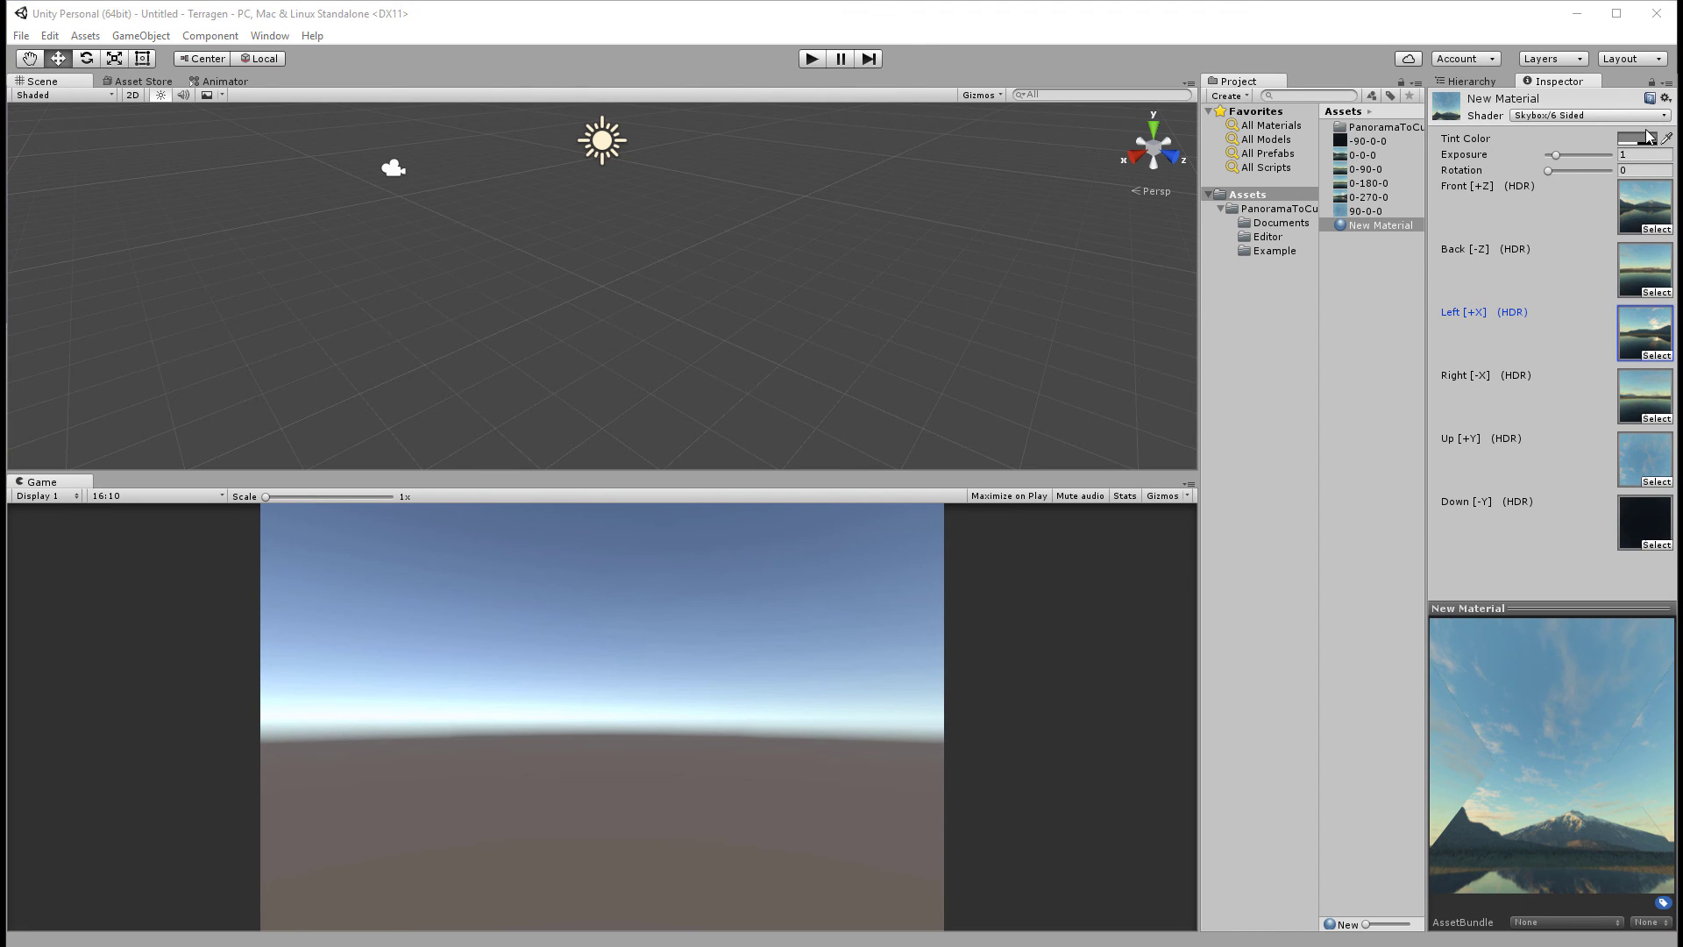
Step: Open the Example folder and inspect the saitama_park_2048x1024 panorama texture
click(1273, 254)
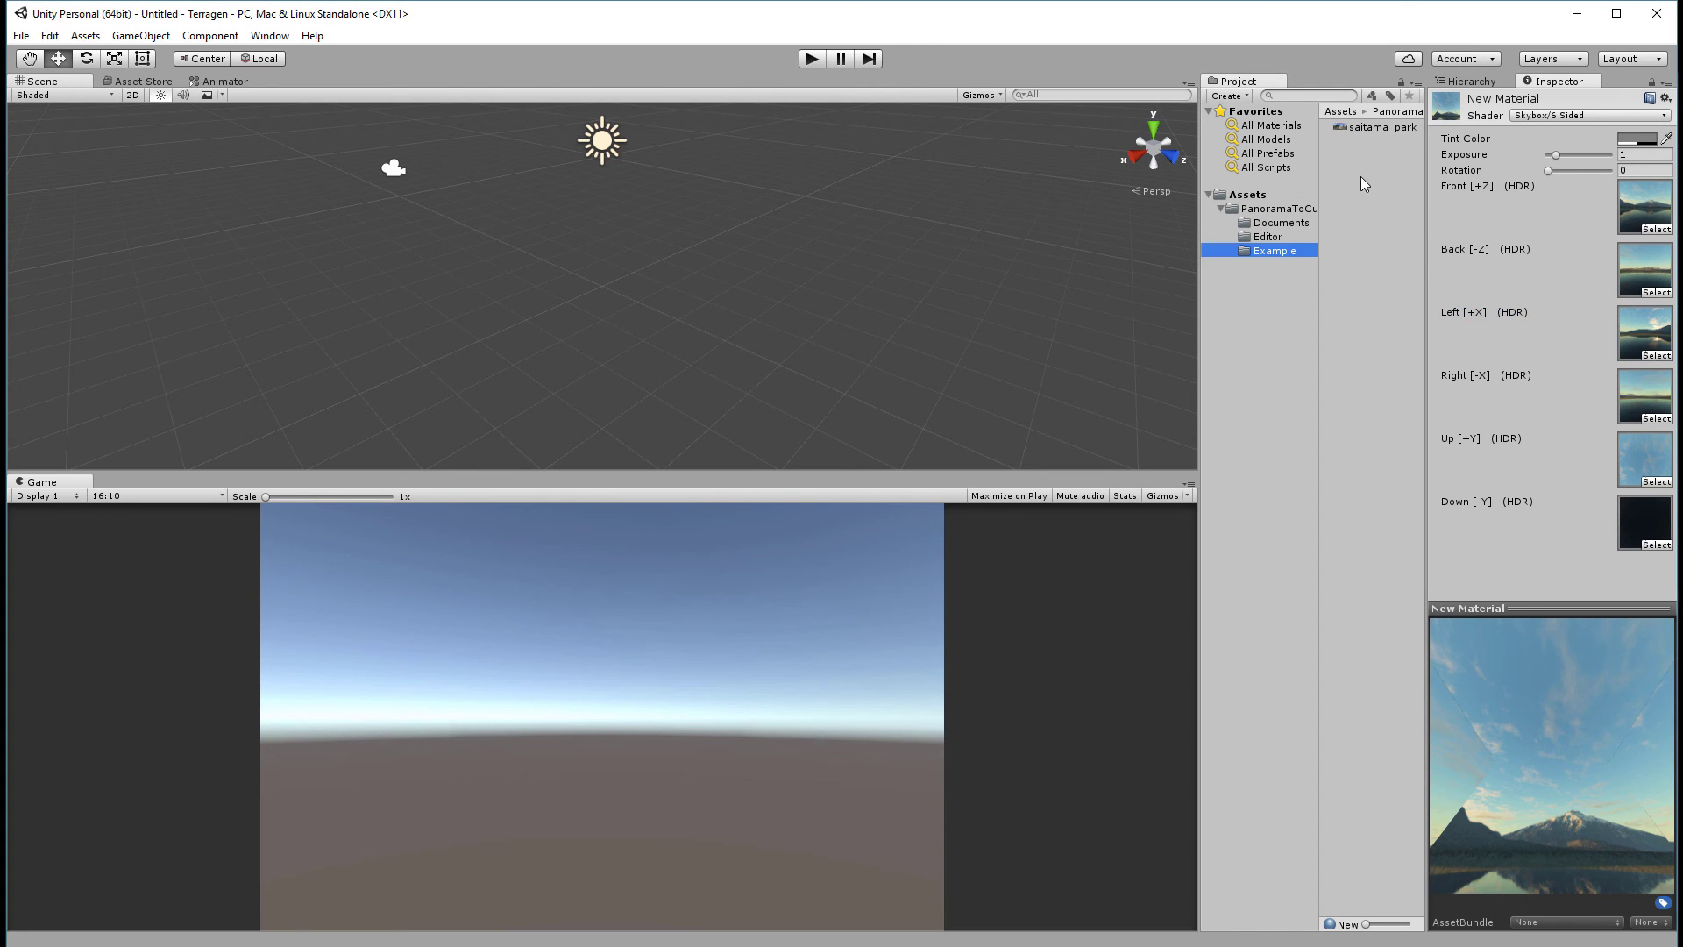
click(1378, 128)
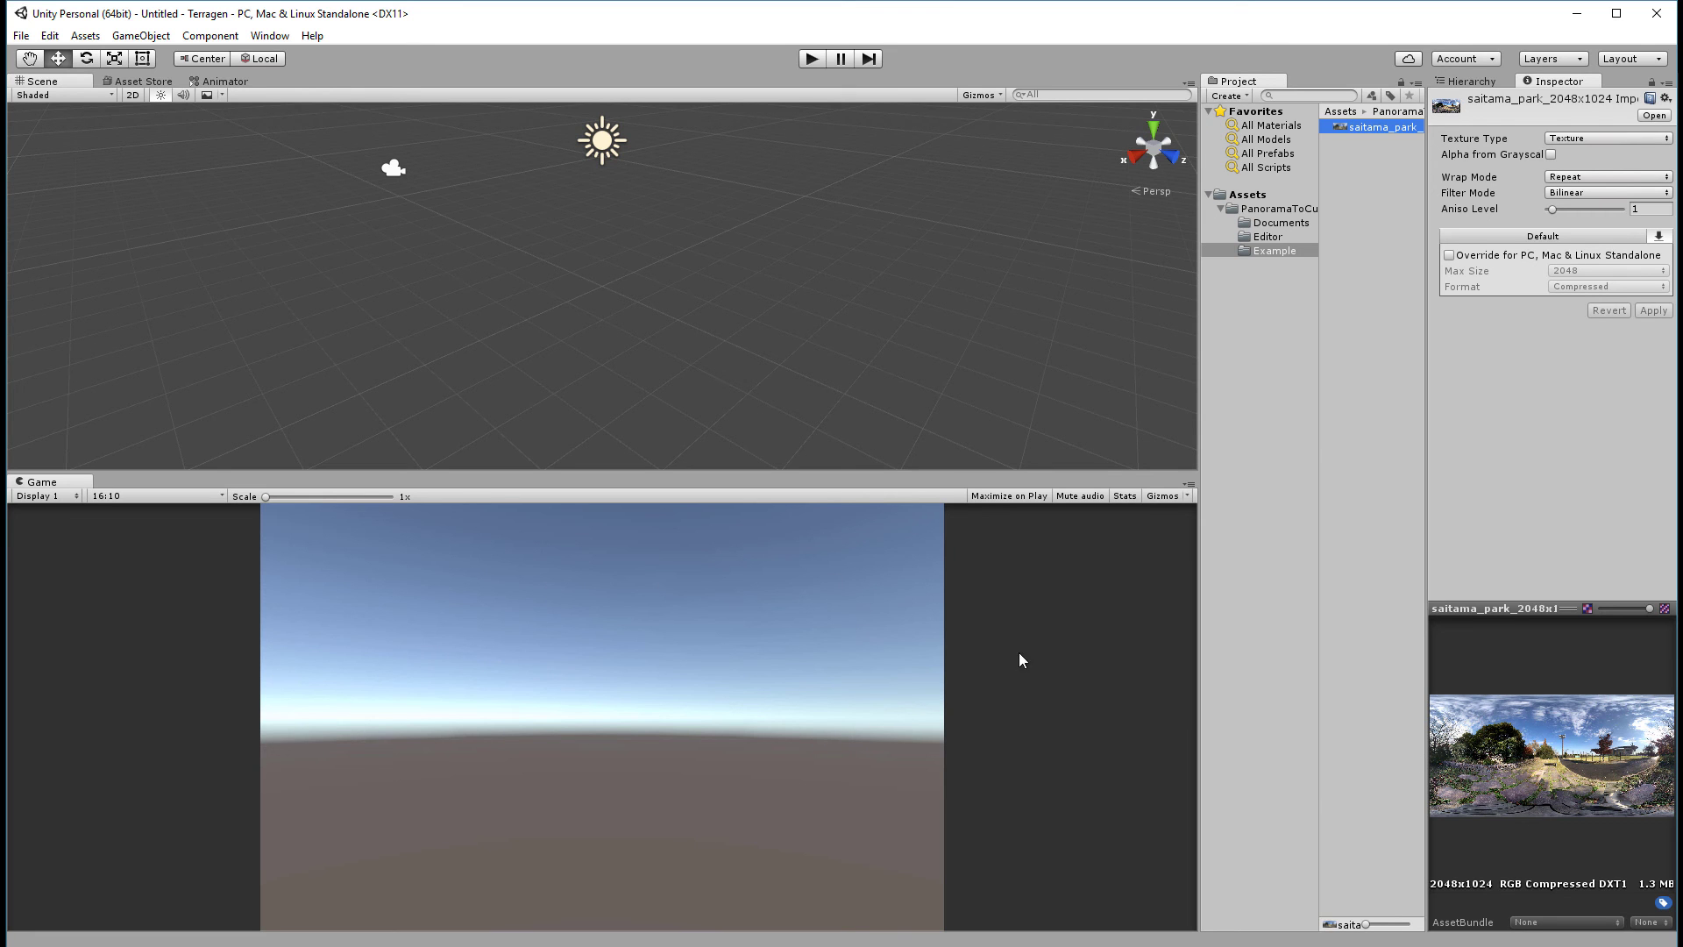
Step: In Terragen, close Render 01, connect Render Camera to it, and show the camera's settings
key(alt+Tab)
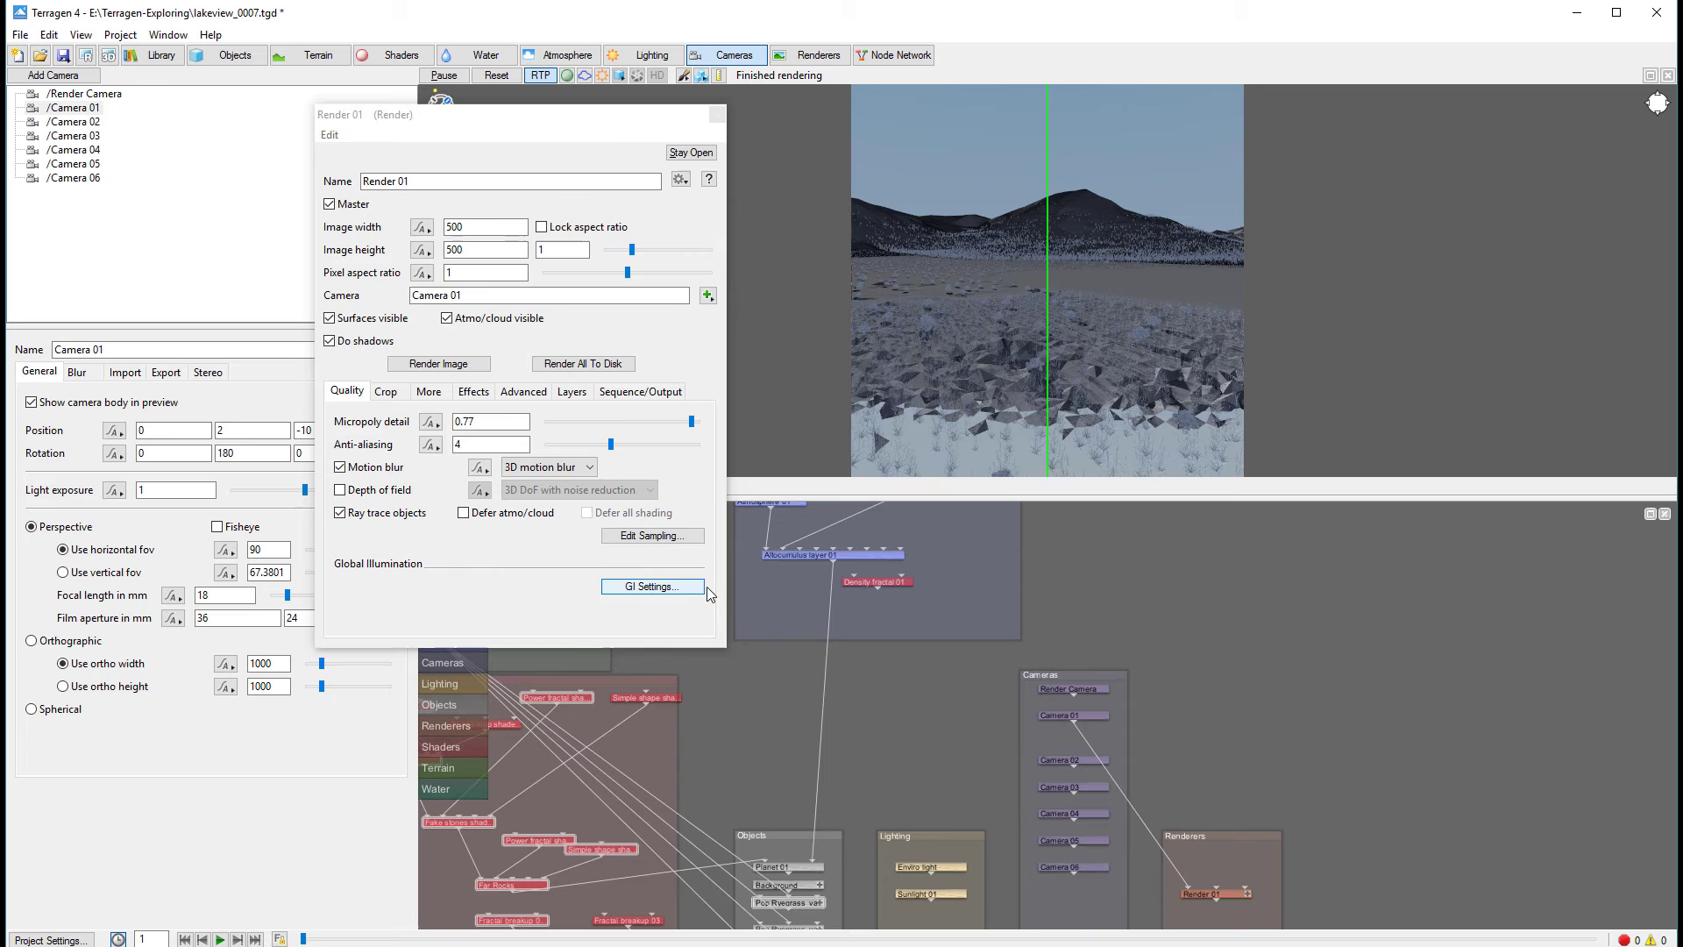
click(718, 115)
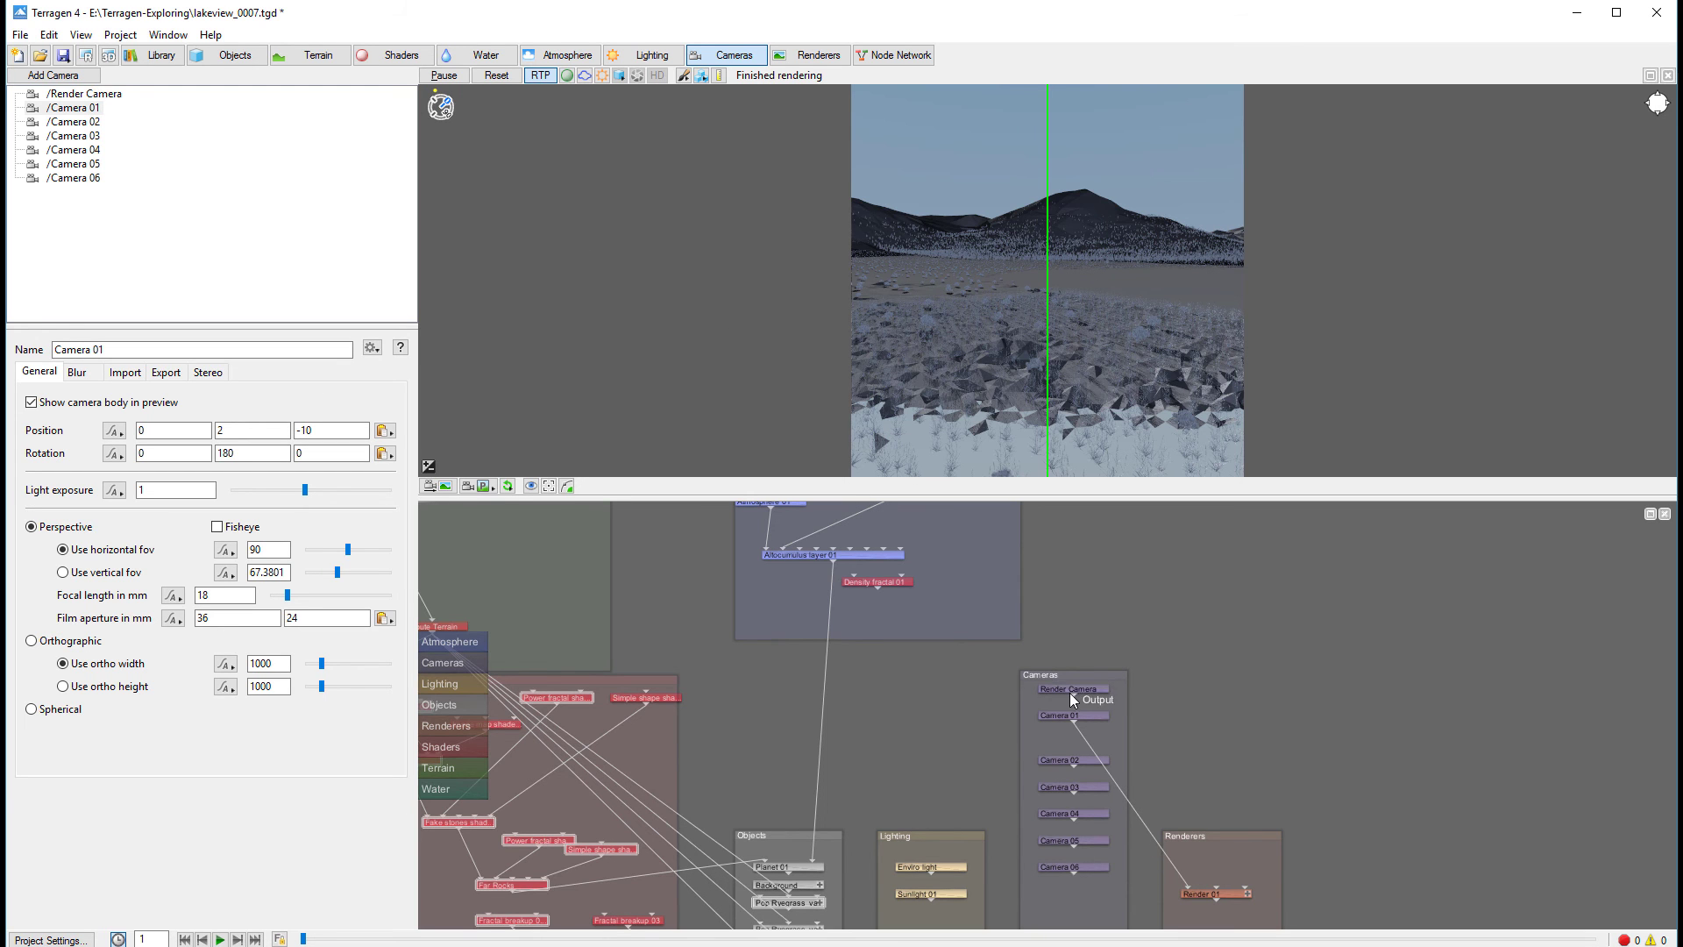
drag(1070, 693, 1187, 890)
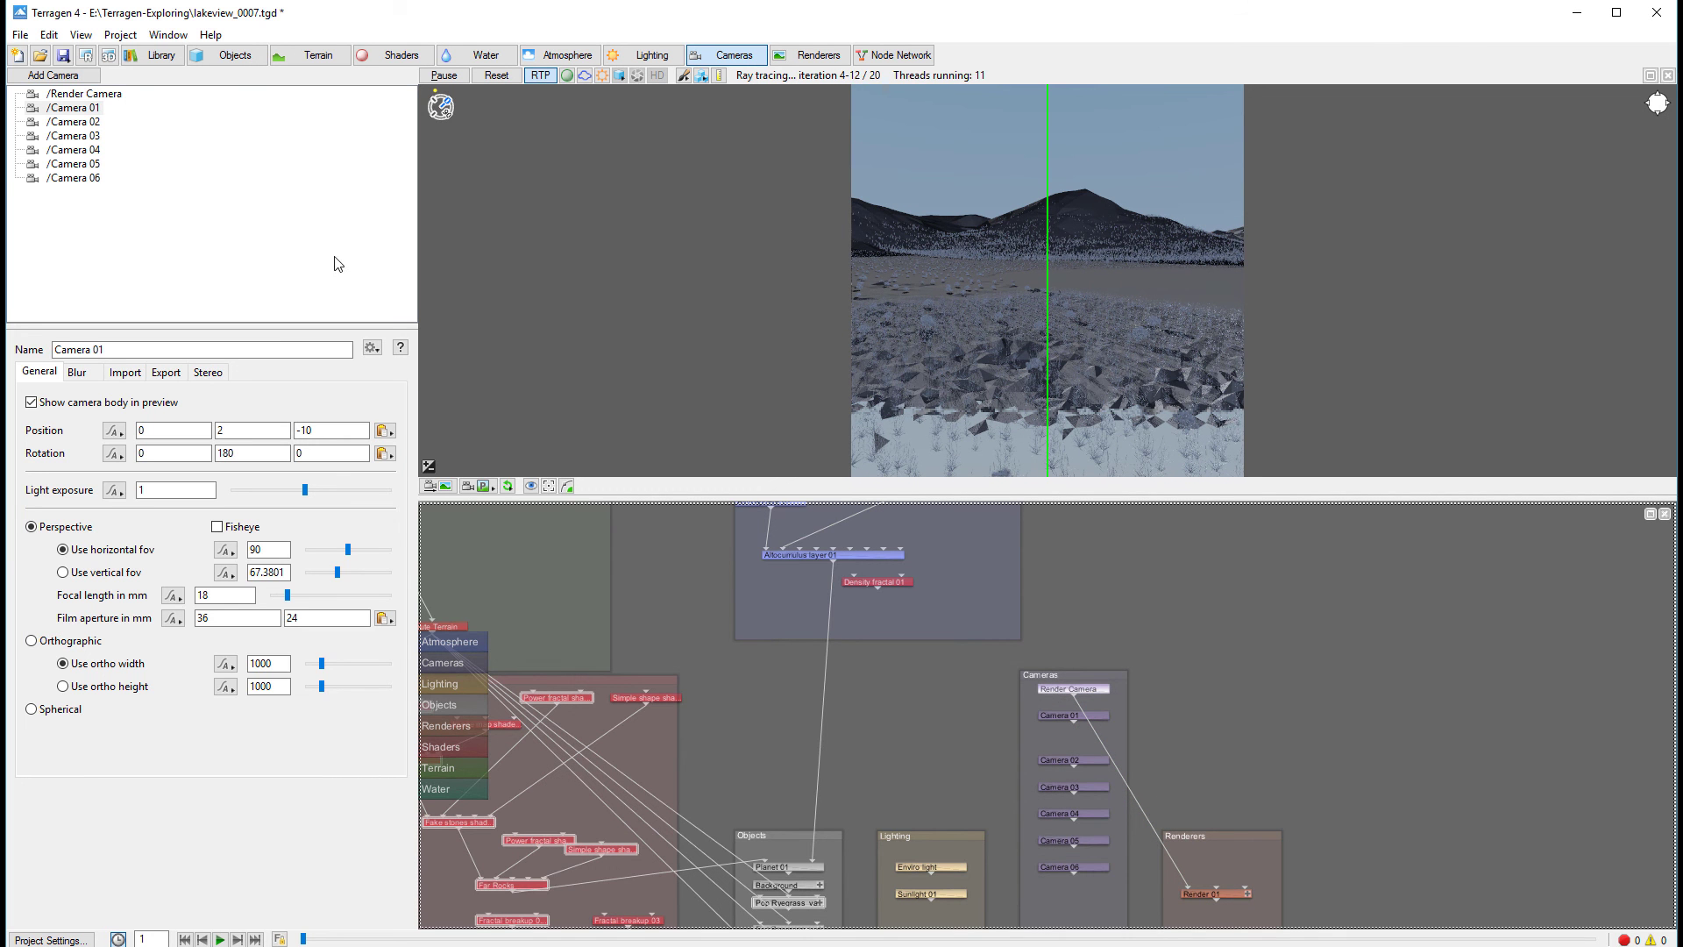
click(95, 95)
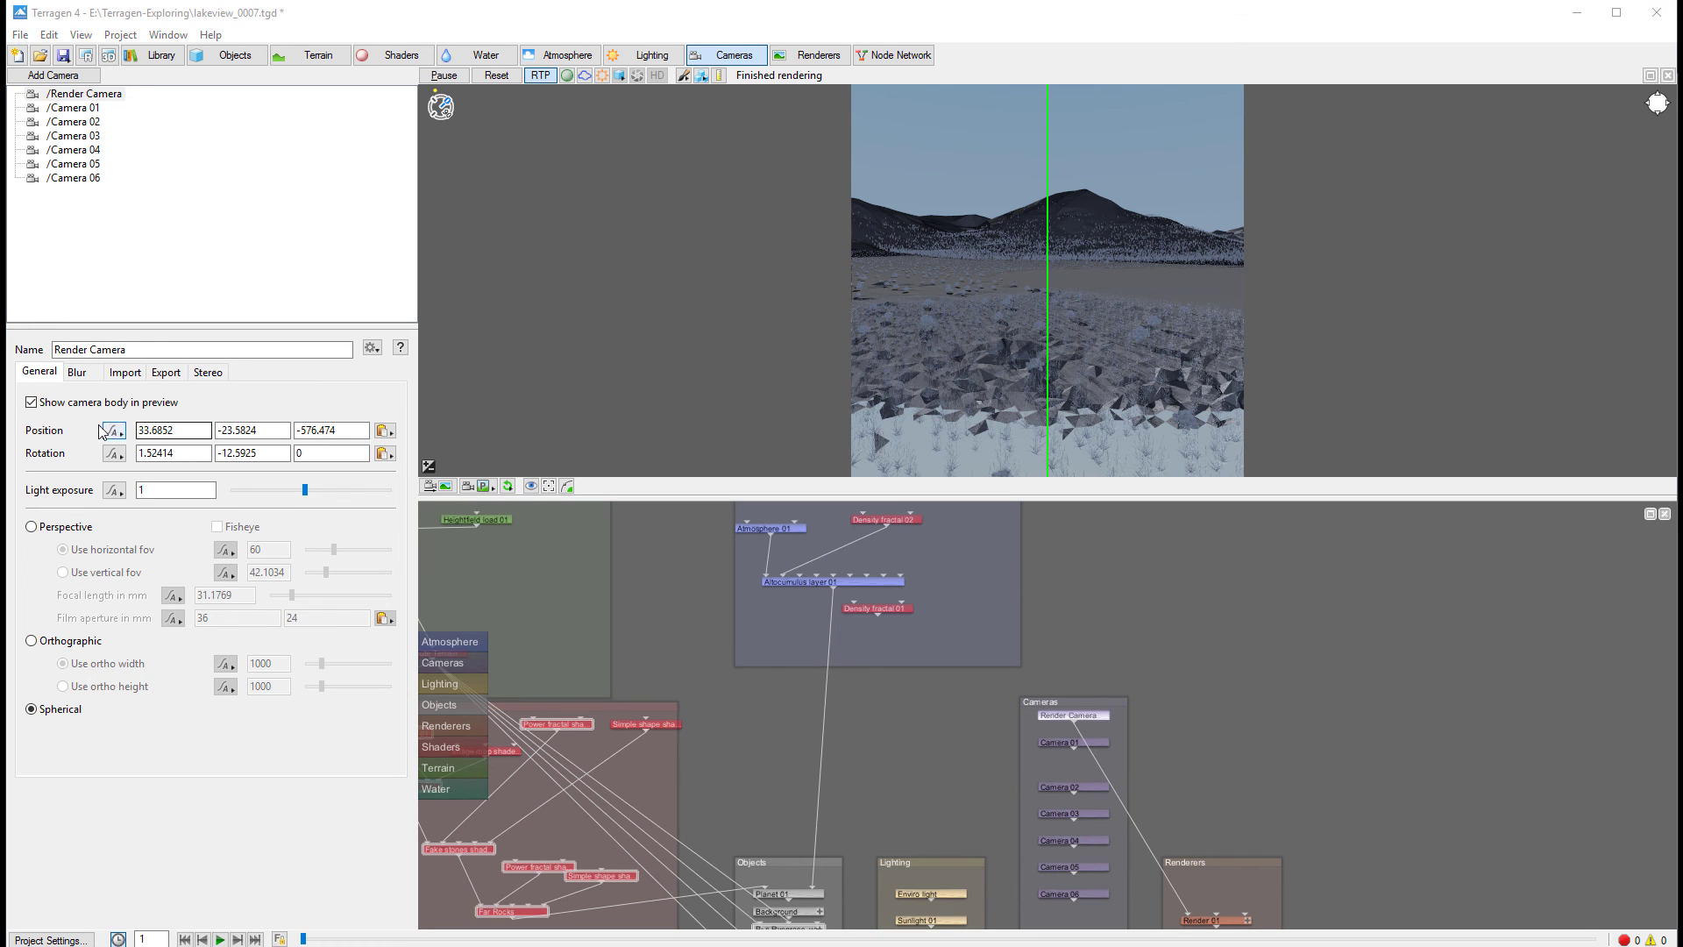
Step: Enable stereo rendering on the Render Camera from the CENTRE position in Parallel mode
click(208, 372)
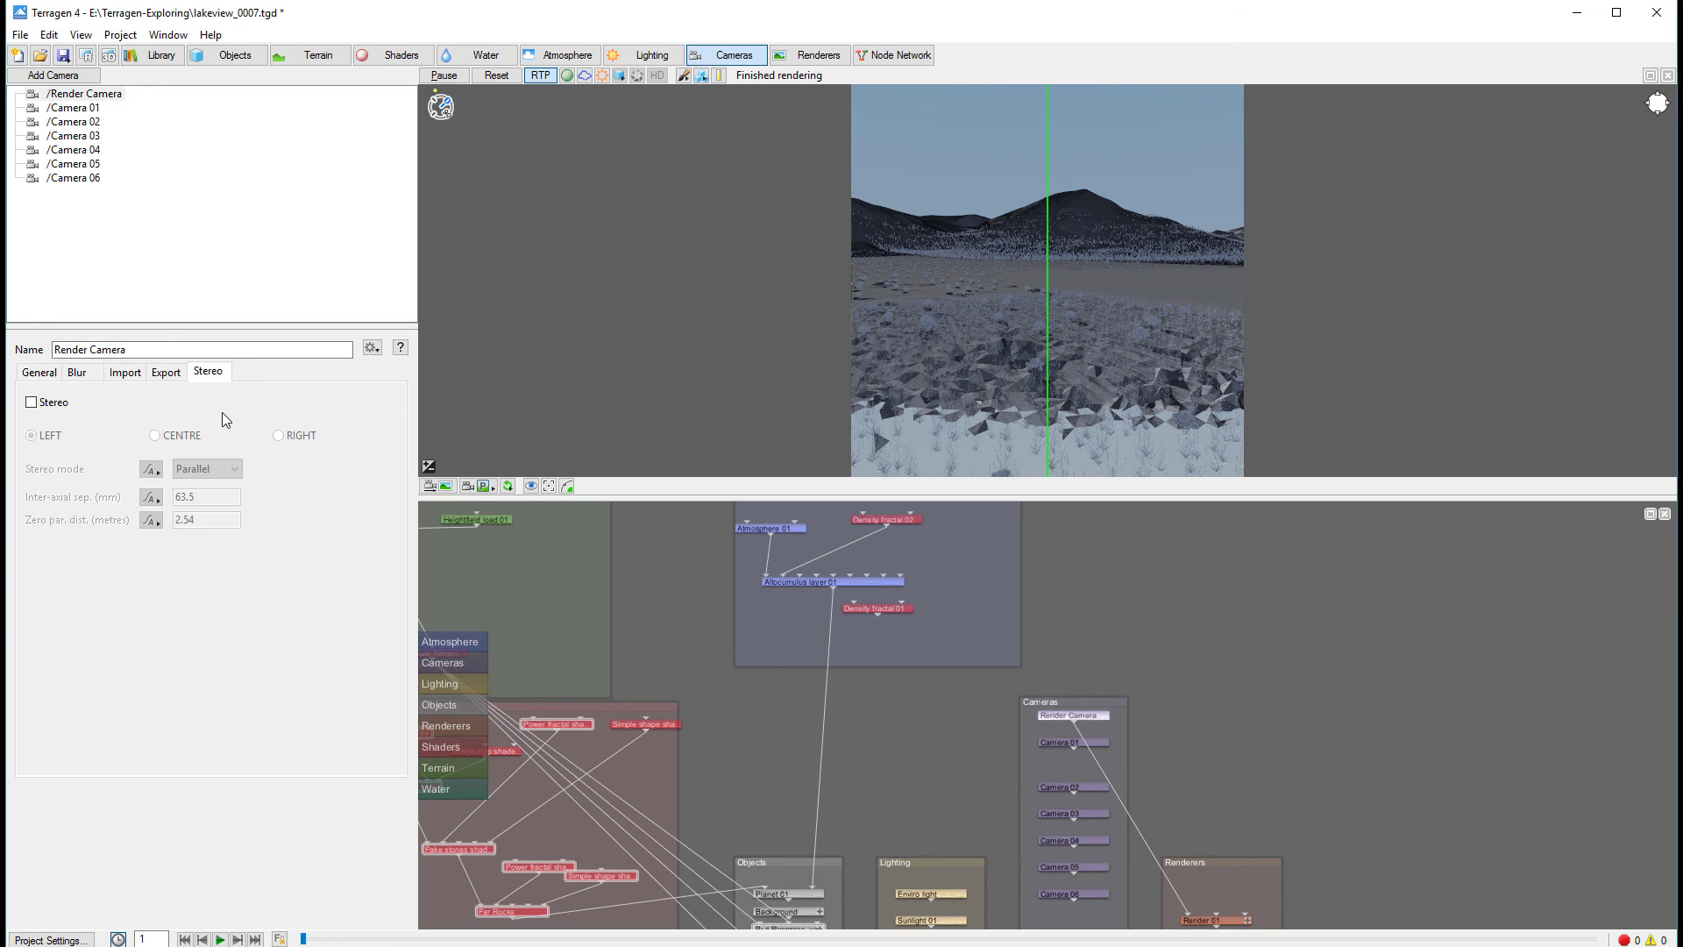
click(32, 402)
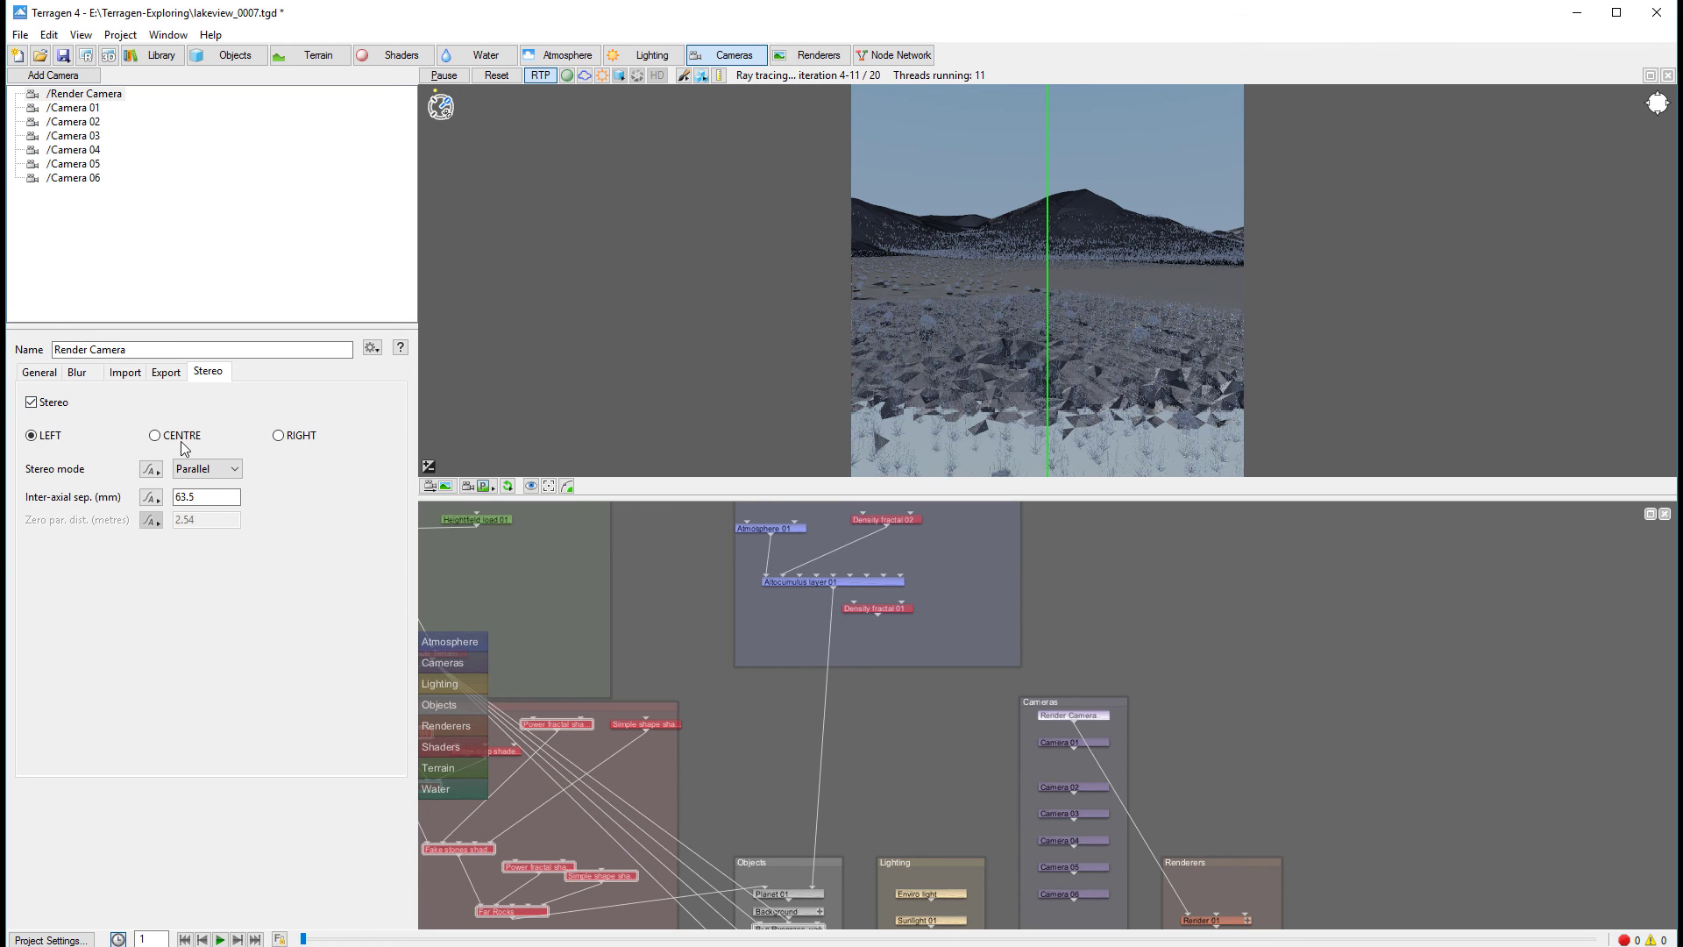
click(156, 435)
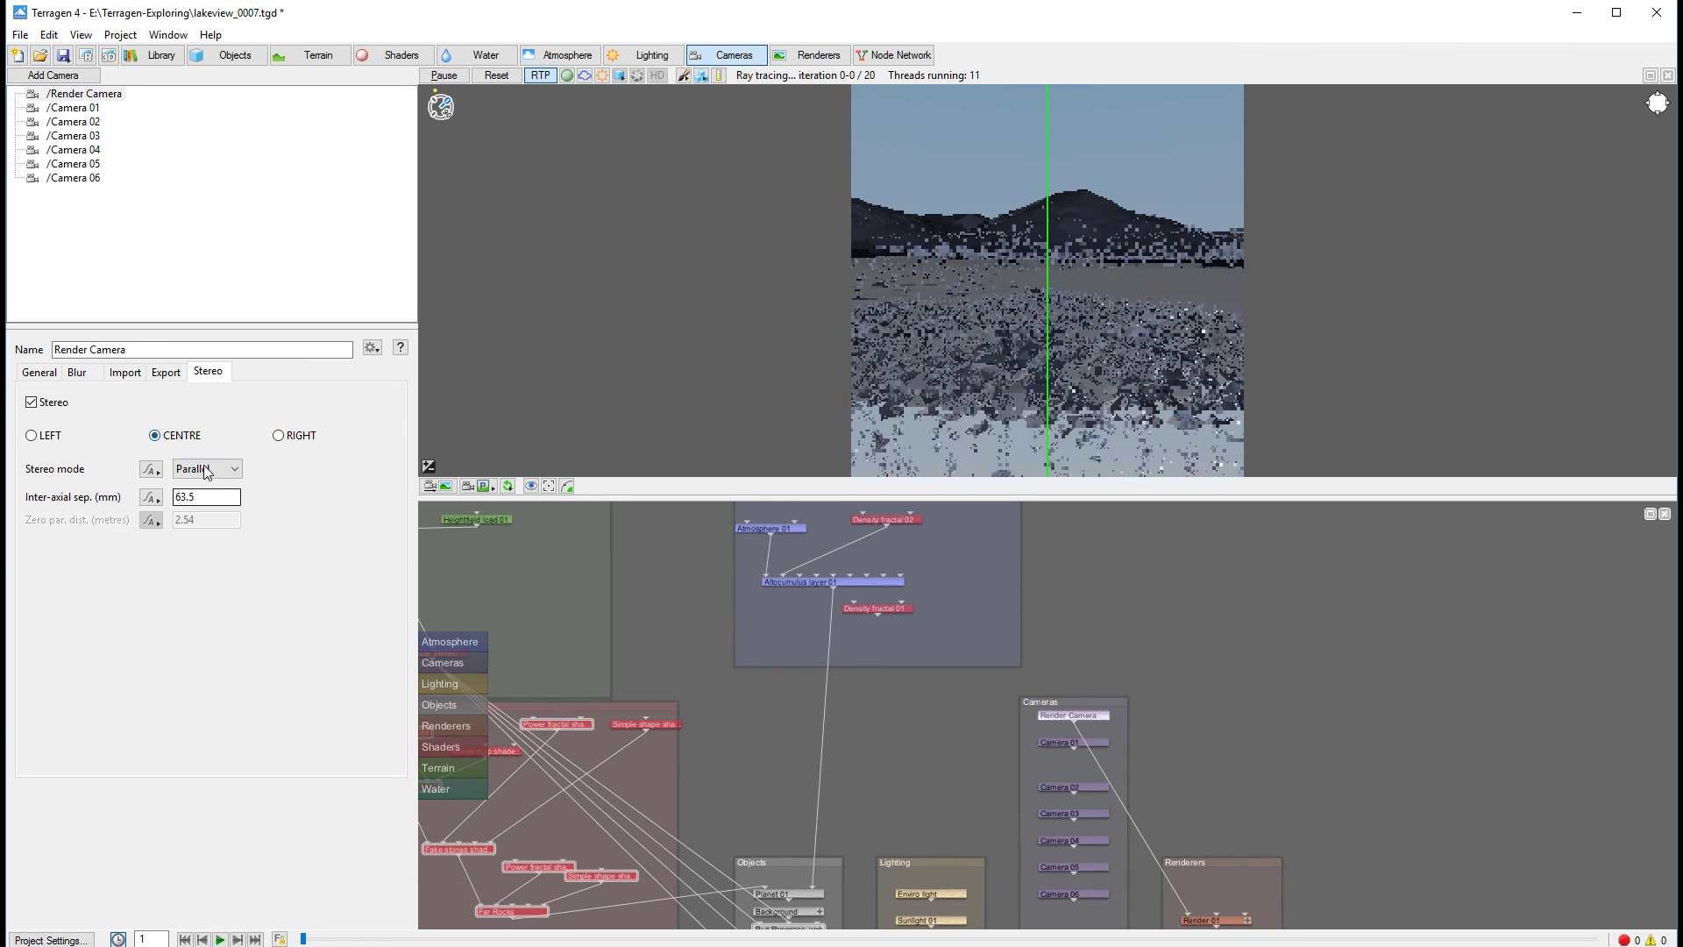
click(207, 472)
click(226, 484)
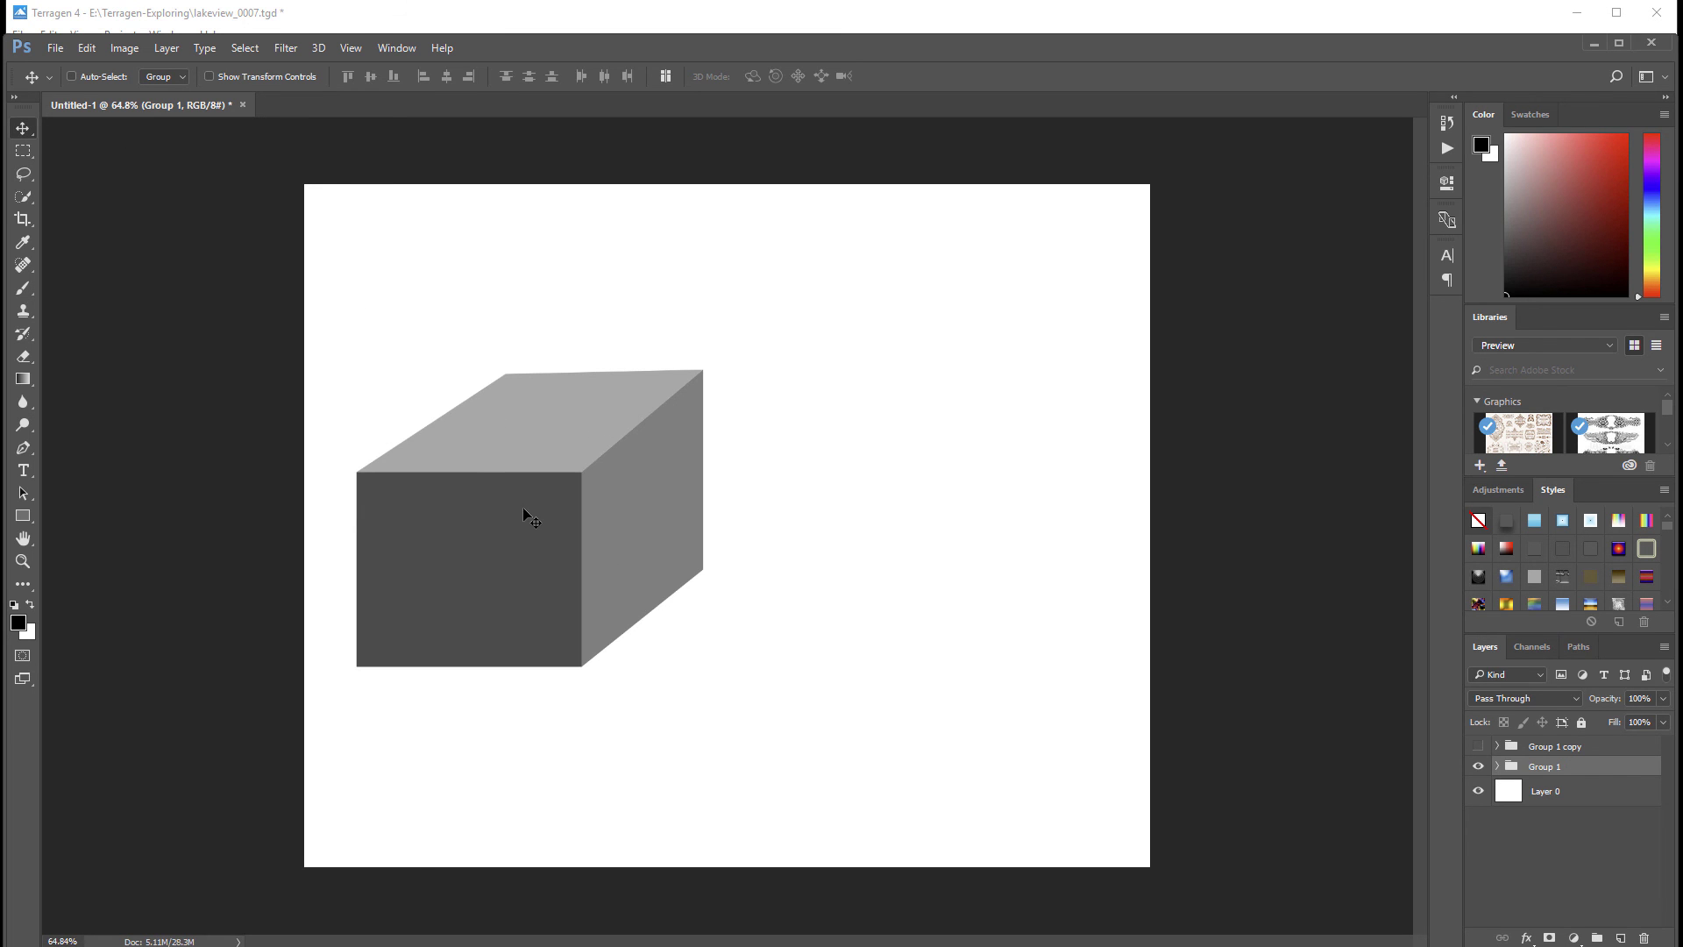
Step: Move the grey box group right of centre, keeping Group 1 visible and its copy hidden
drag(463, 519, 833, 517)
click(1479, 746)
click(1479, 766)
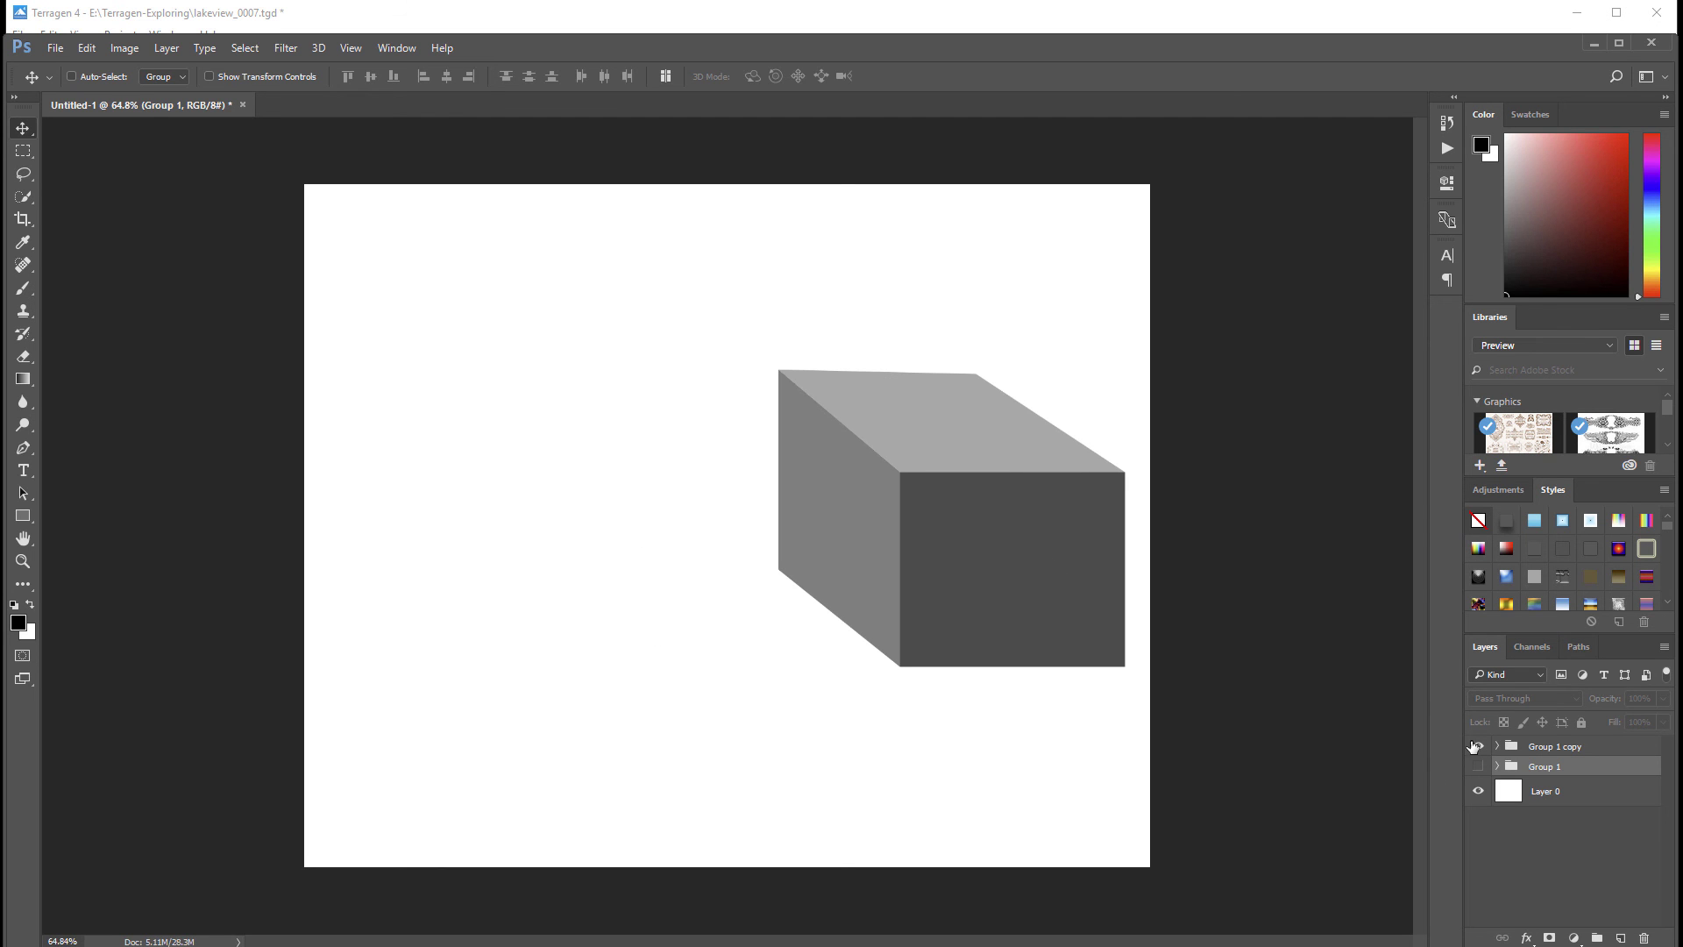
click(1479, 745)
click(1479, 766)
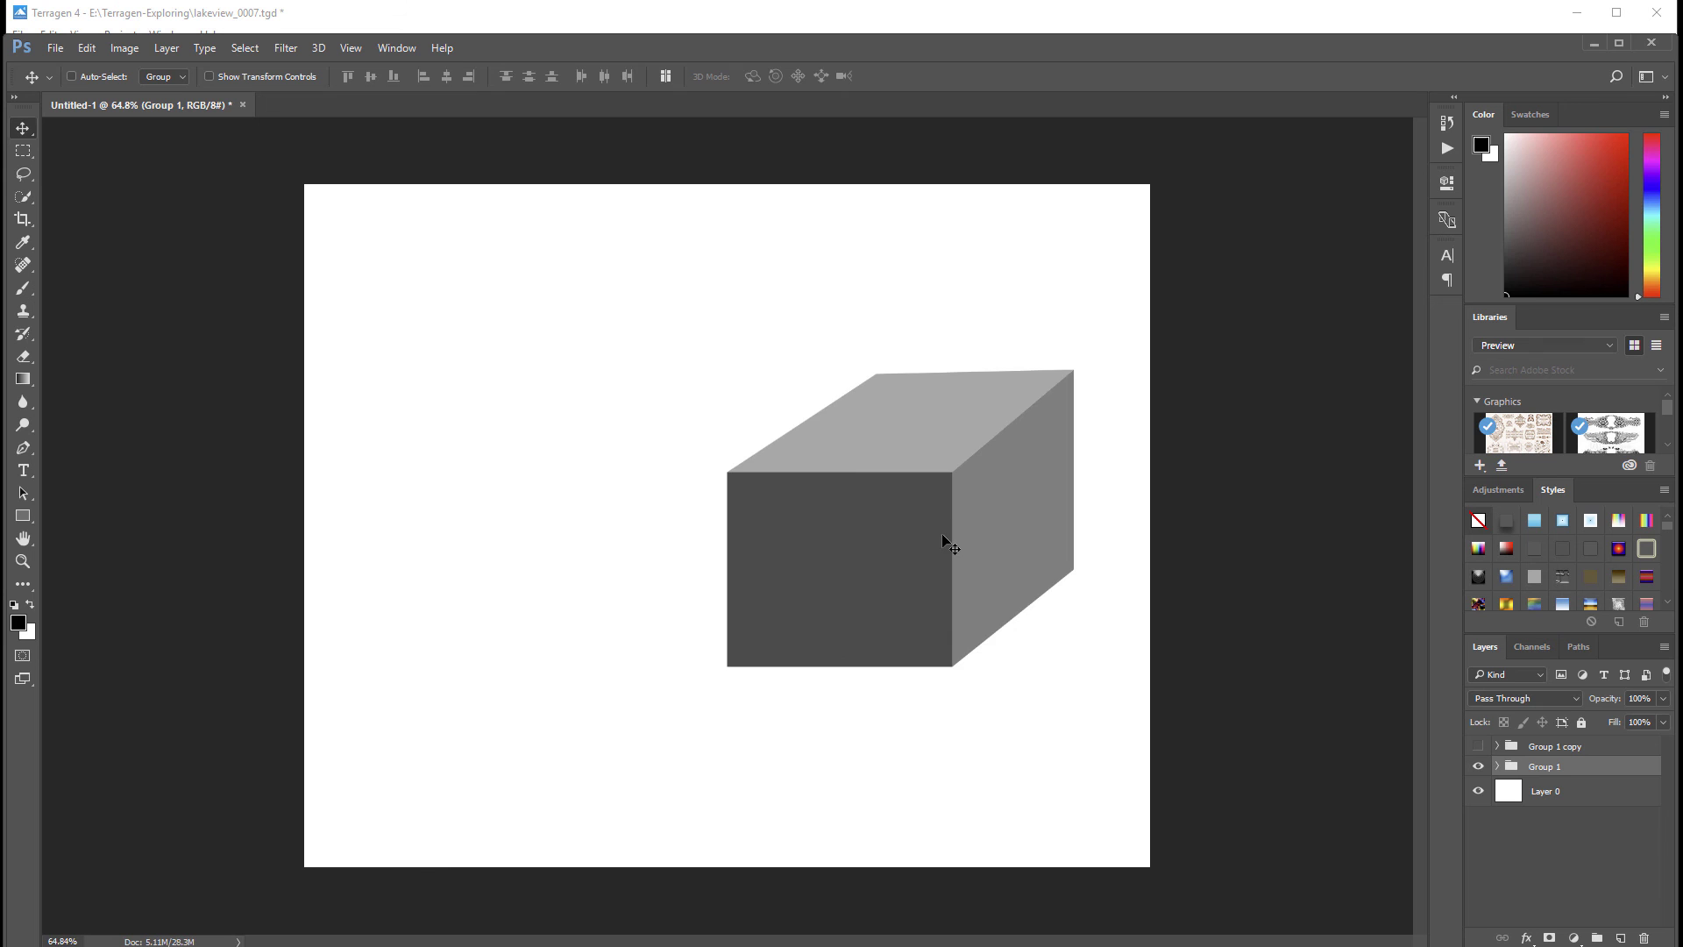
drag(946, 541, 999, 548)
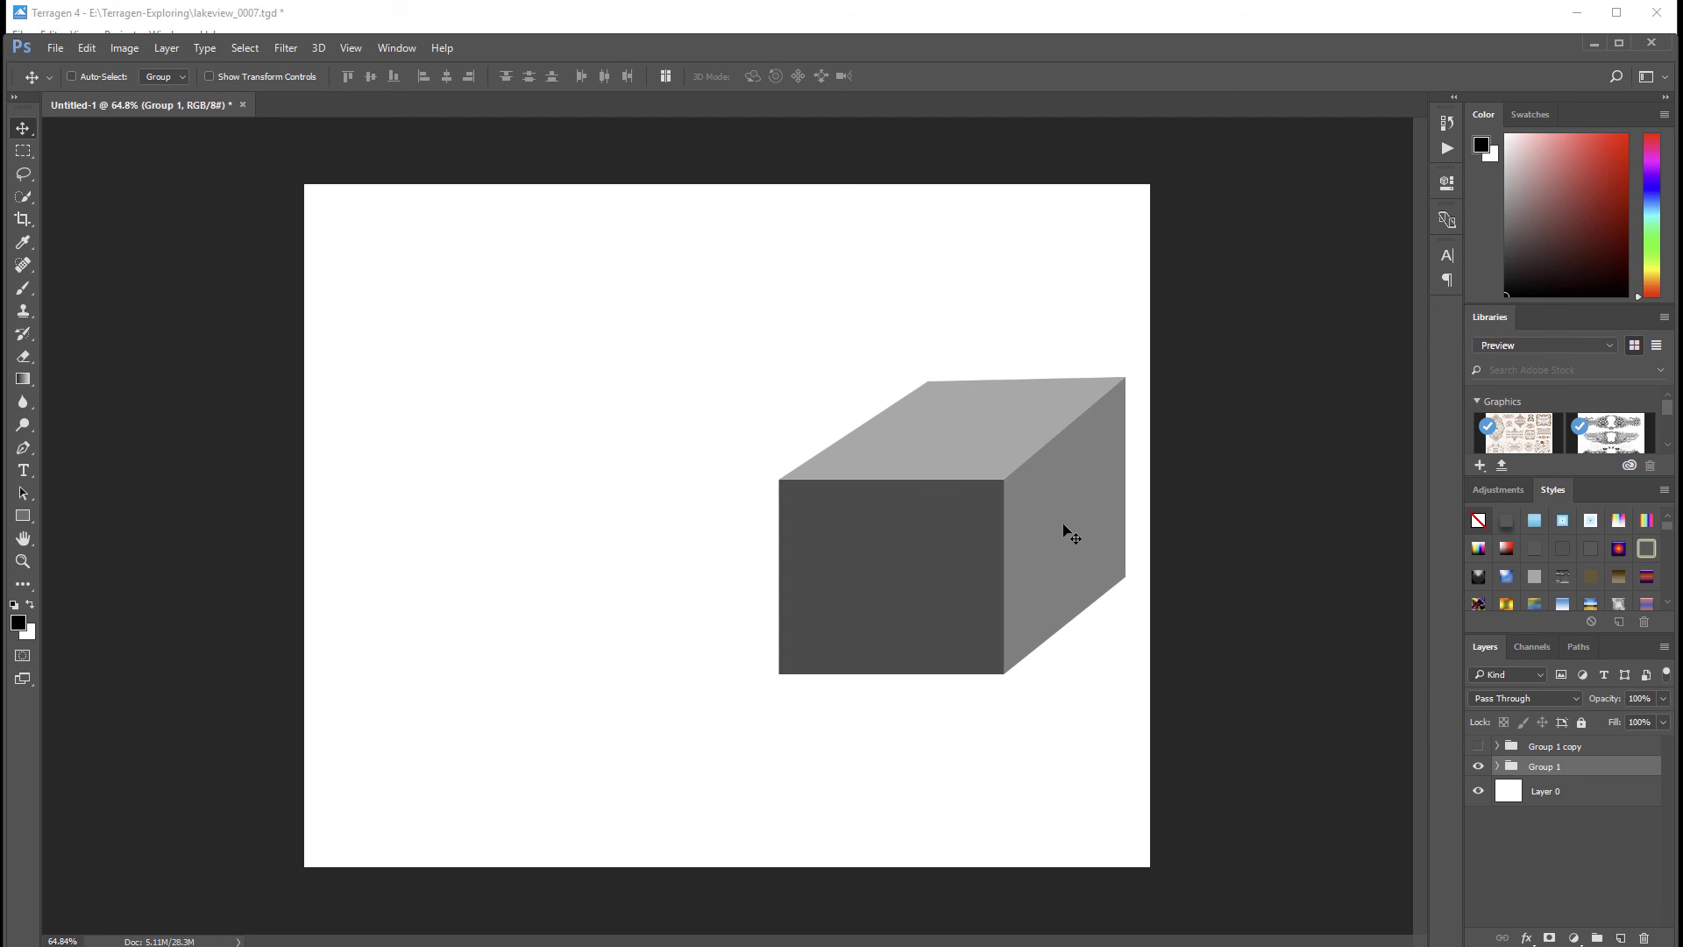
drag(1021, 520, 800, 518)
click(723, 922)
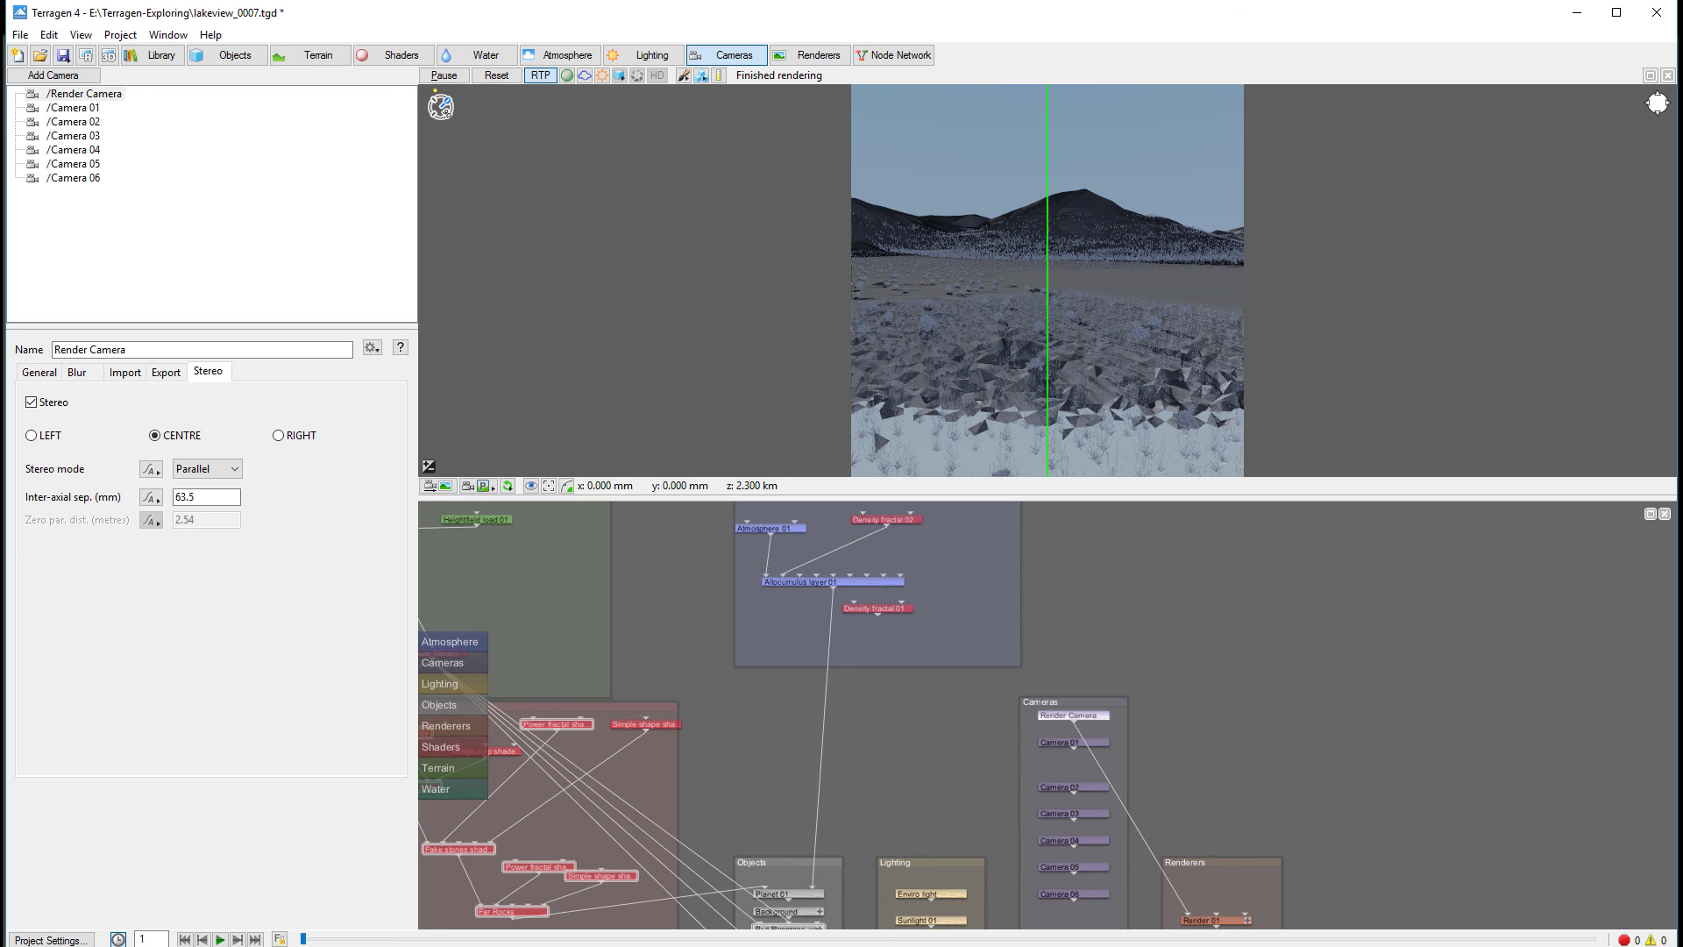